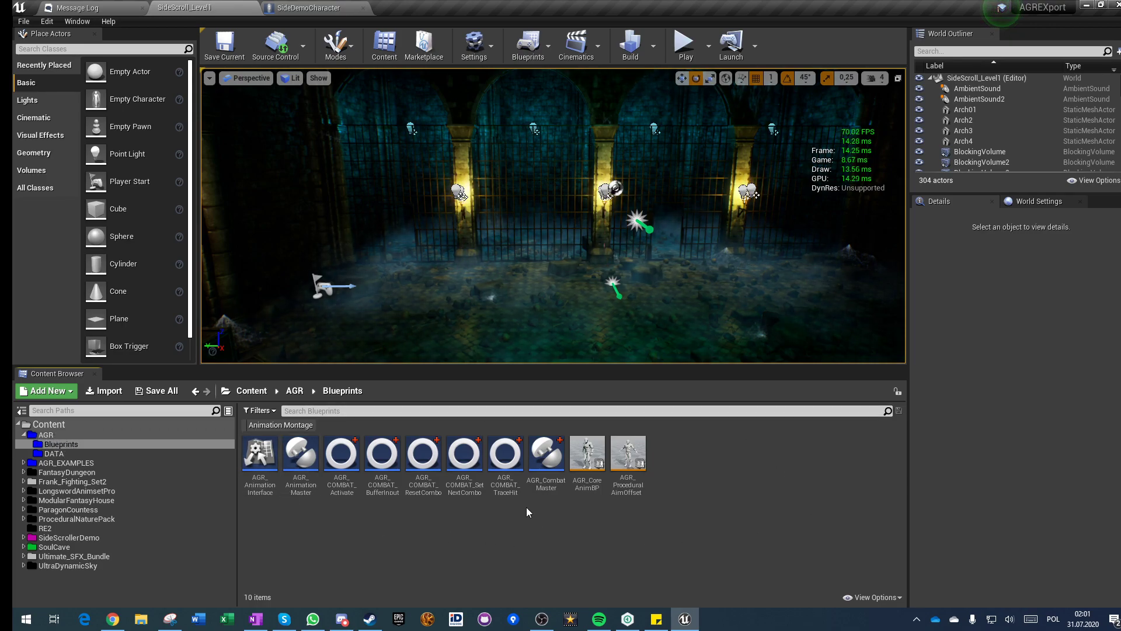
Open the AGR_CombatMaster blueprint from the AGR Blueprints folder and look over its whole Event Graph
left_click(543, 470)
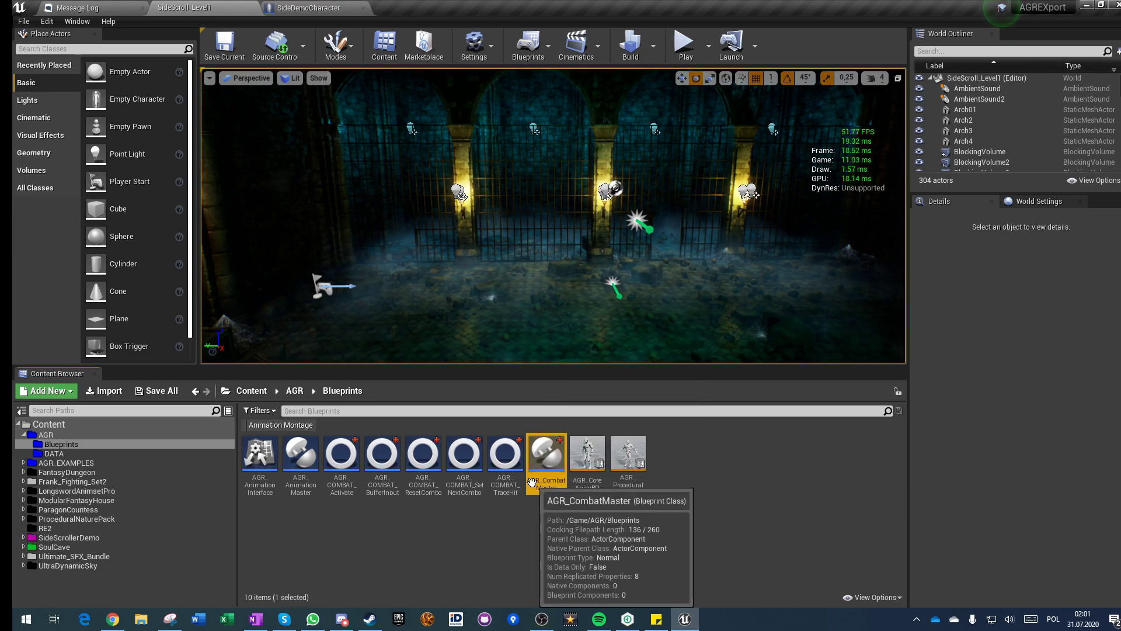
double_click(545, 463)
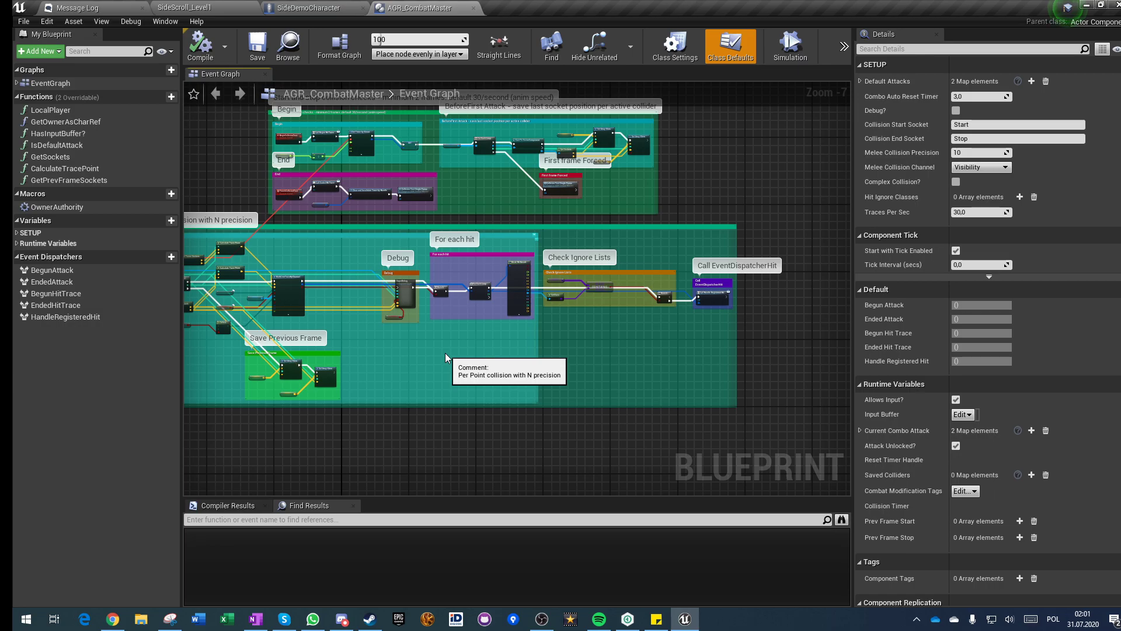
right_click_drag(445, 352, 555, 360)
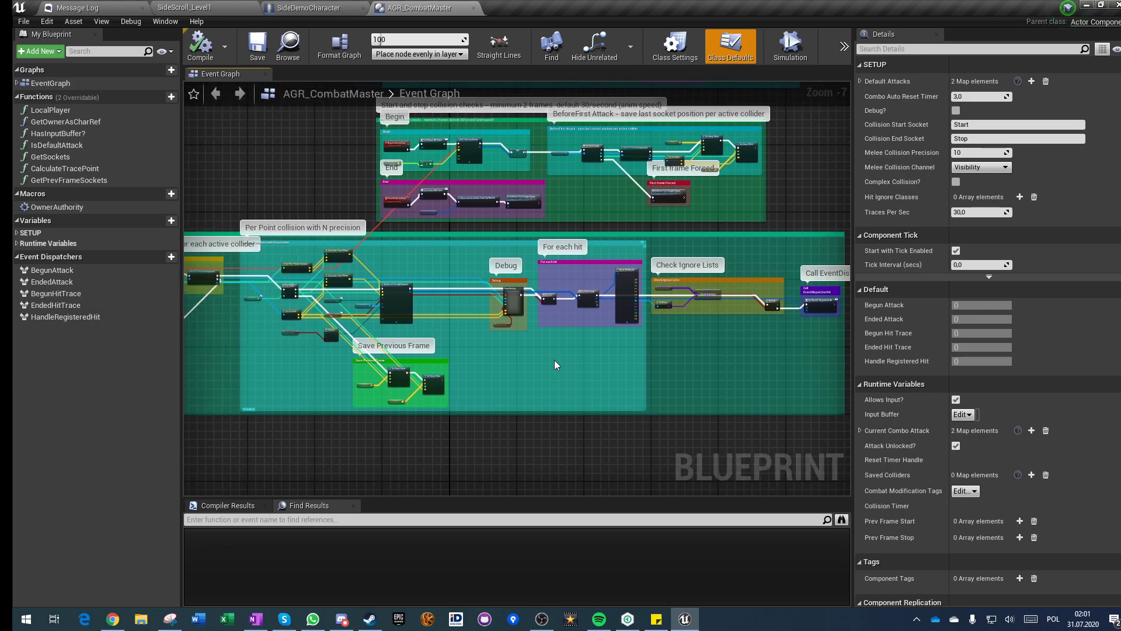
scroll(557, 365, "down", 5)
right_click_drag(445, 251, 395, 392)
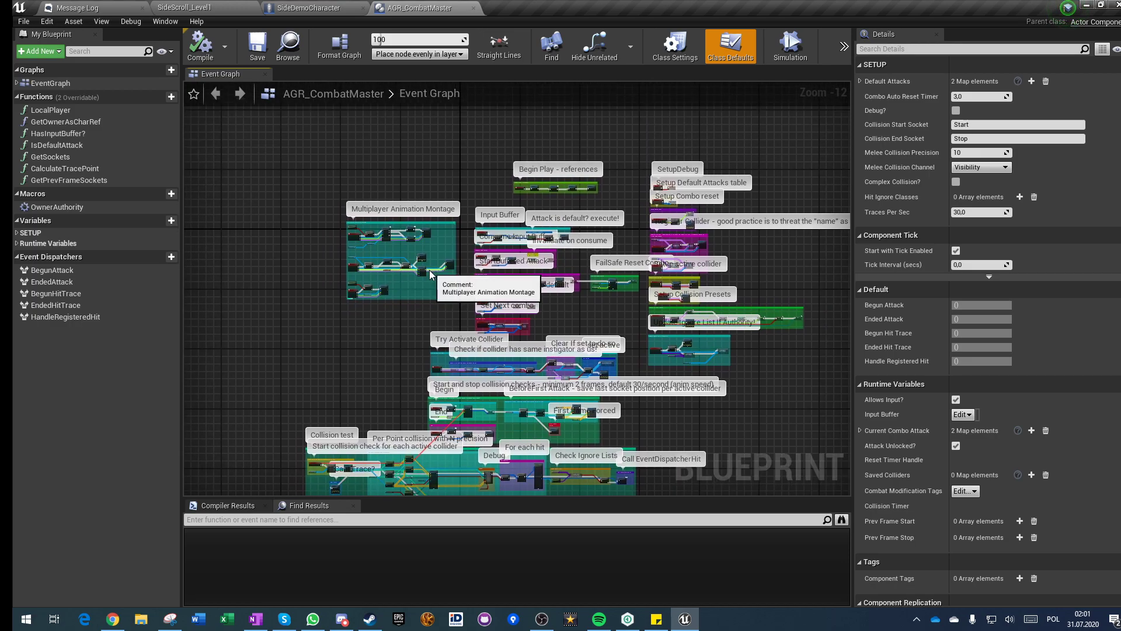
right_click_drag(389, 348, 369, 303)
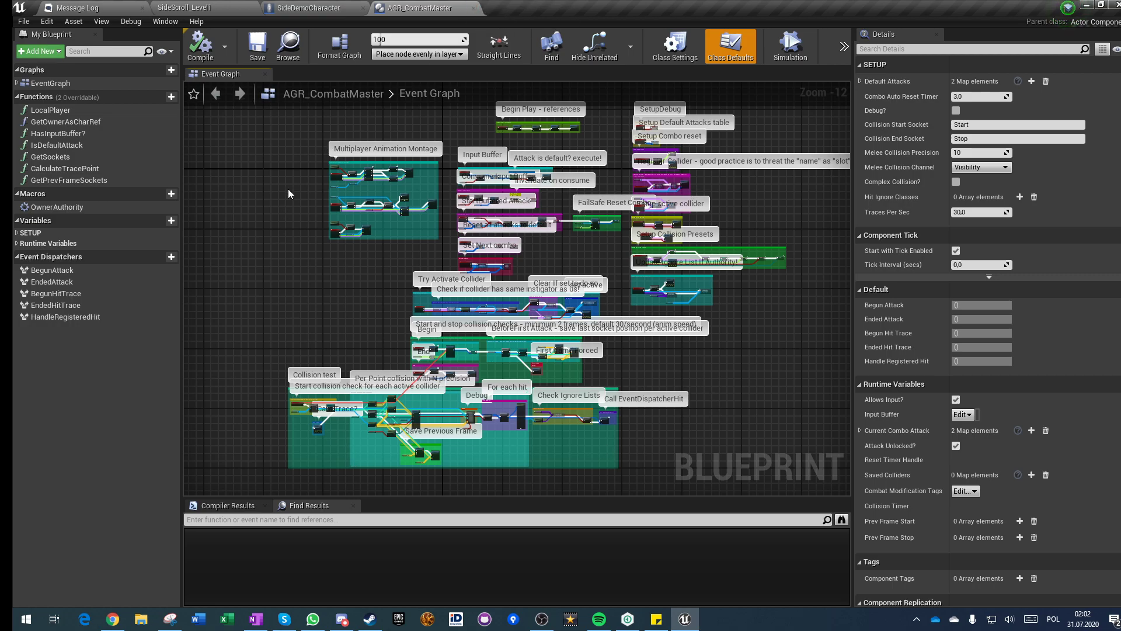
In the SideDemoCharacter blueprint, check which events the AGR_CombatMaster component offers and look over the Inputs graph
left_click(309, 7)
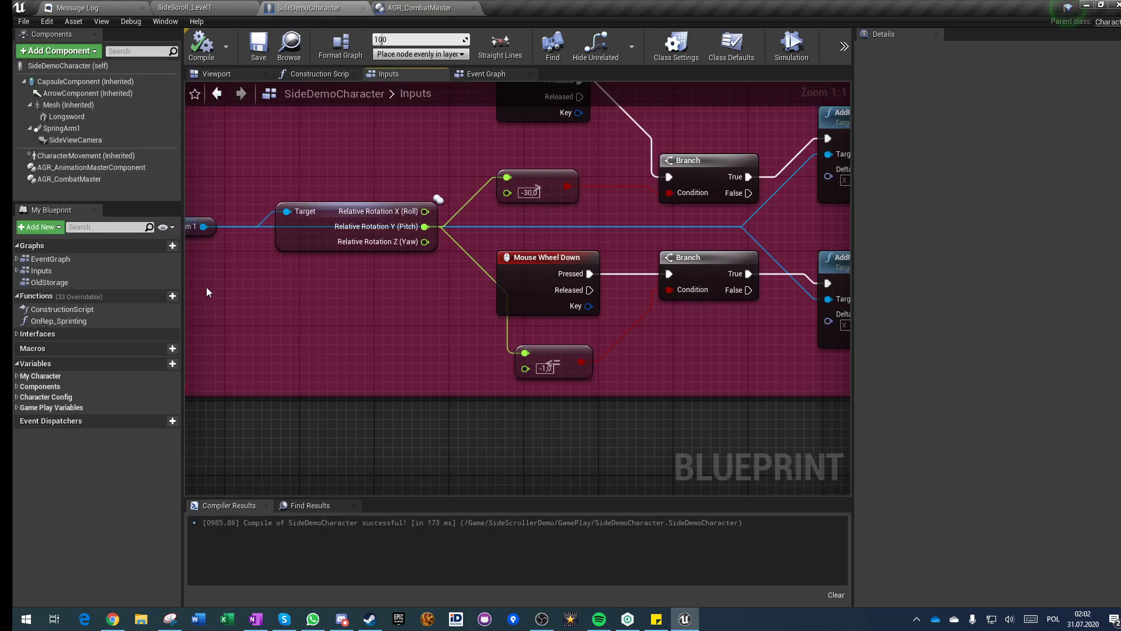
scroll(206, 287, "down", 4)
left_click(64, 178)
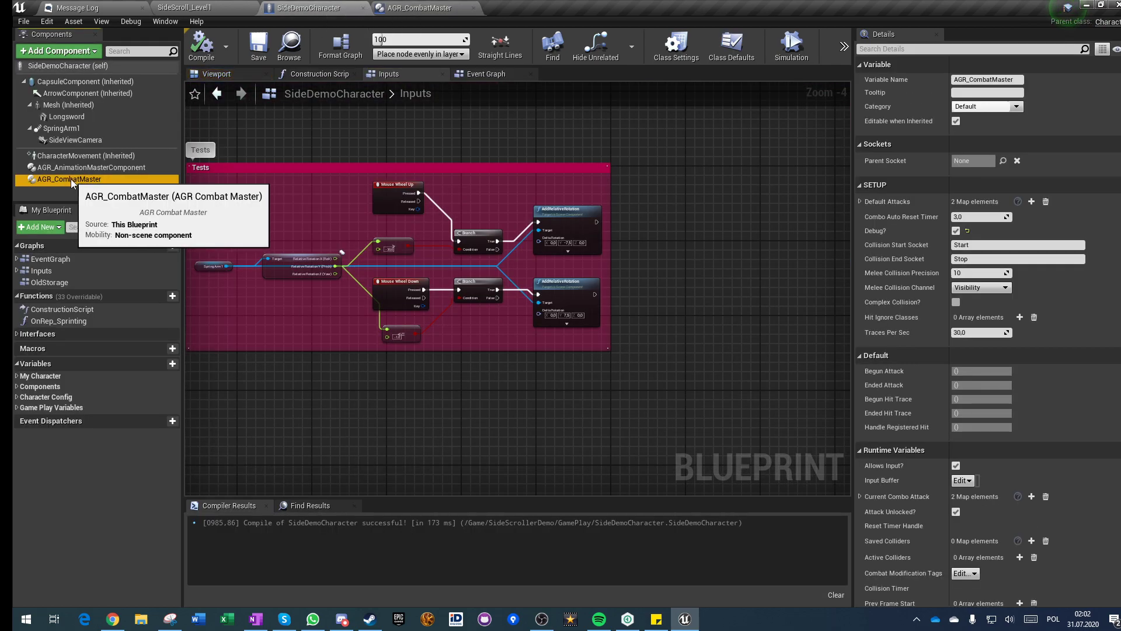
right_click(69, 179)
mouse_move(107, 200)
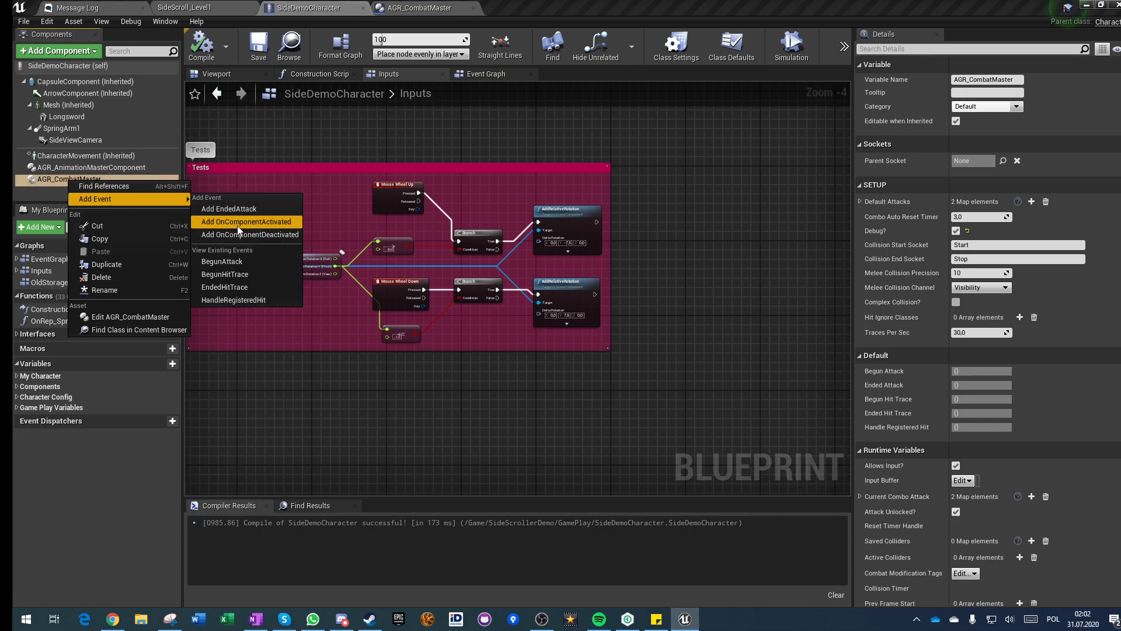
left_click(312, 421)
scroll(309, 422, "down", 5)
right_click_drag(444, 464, 487, 461)
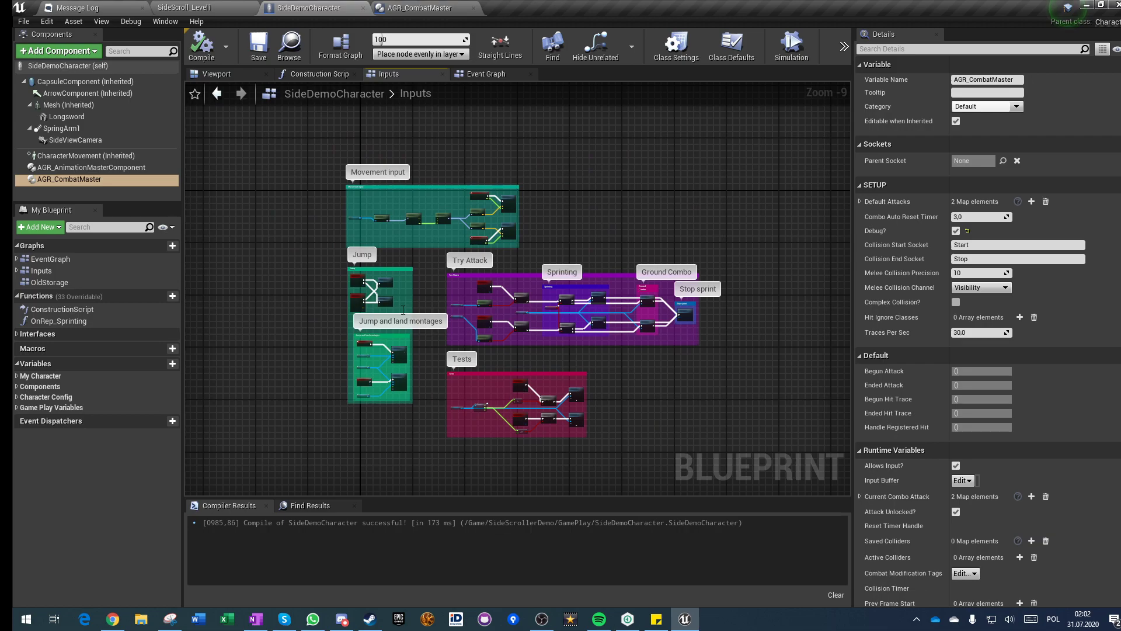
Open the character's EventGraph and examine the first nodes of the Combat Component's Init Setup section
double_click(47, 263)
right_click_drag(519, 243, 513, 390)
scroll(512, 390, "up", 10)
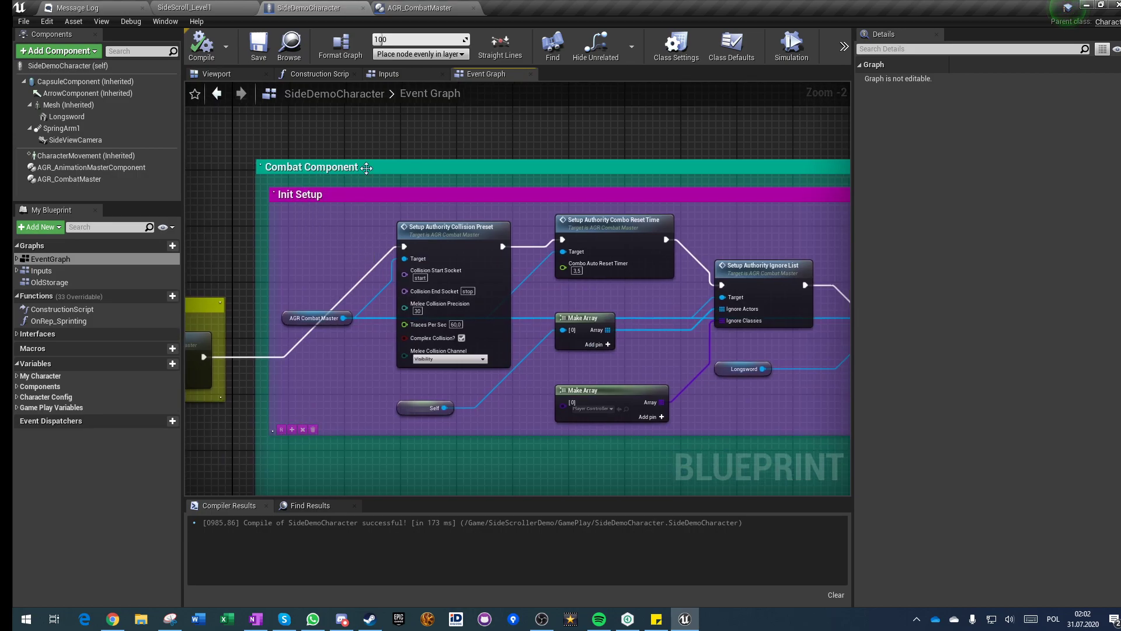
scroll(353, 358, "up", 2)
scroll(350, 361, "down", 2)
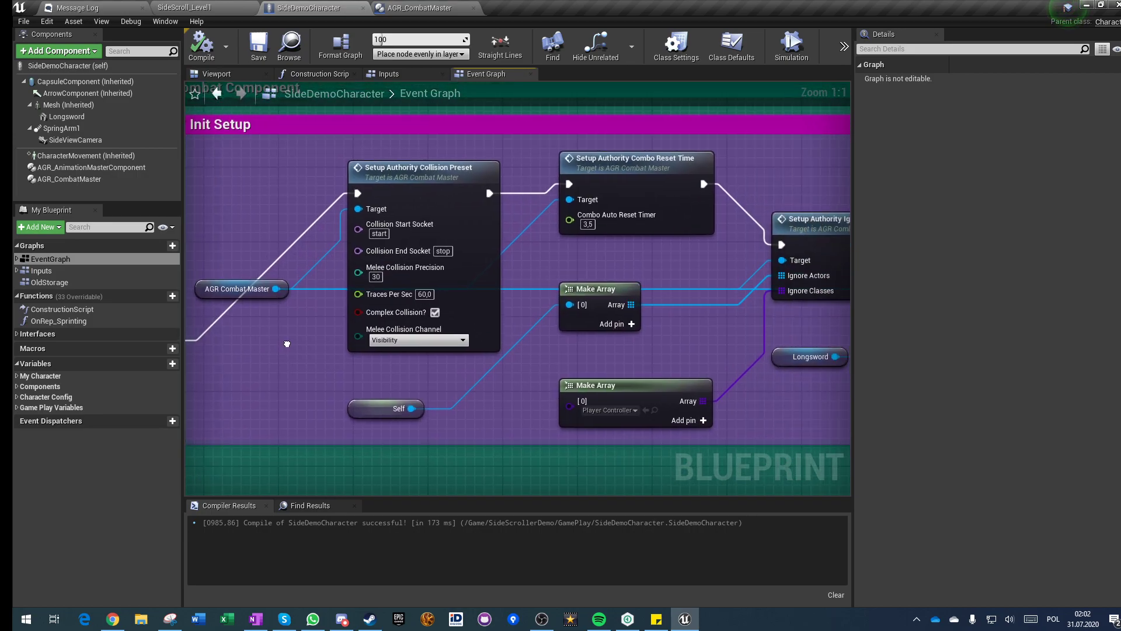
right_click_drag(350, 361, 252, 340)
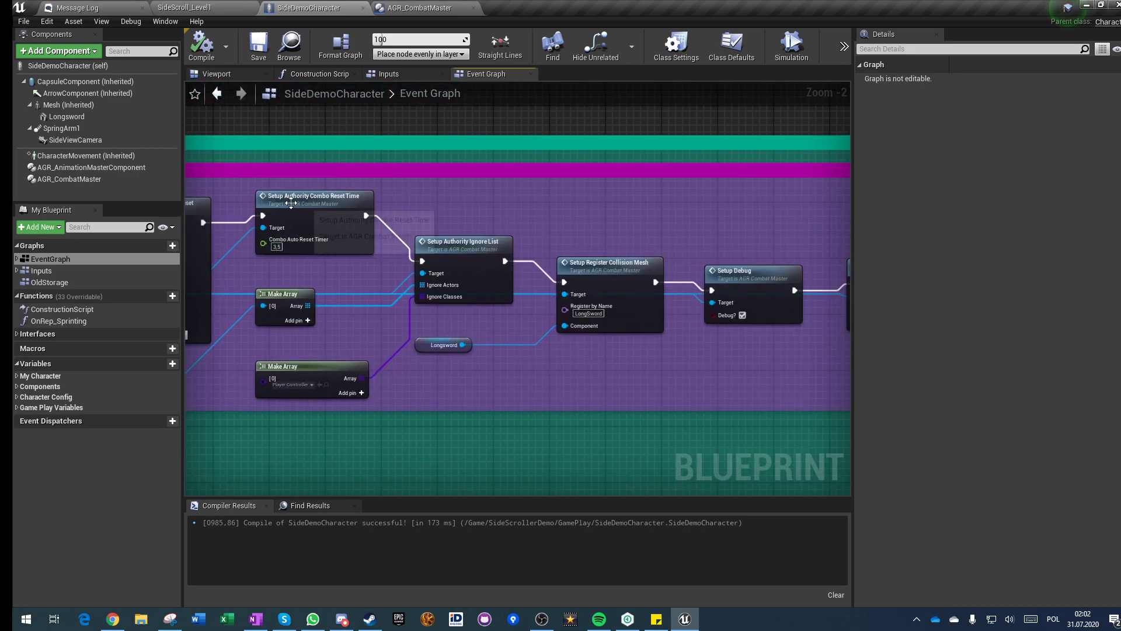
right_click_drag(580, 374, 477, 332)
Inspect the Setup Authority Ignore List, Setup Register Collision Mesh, Setup Debug and Setup Activate Collider nodes
left_click(348, 204)
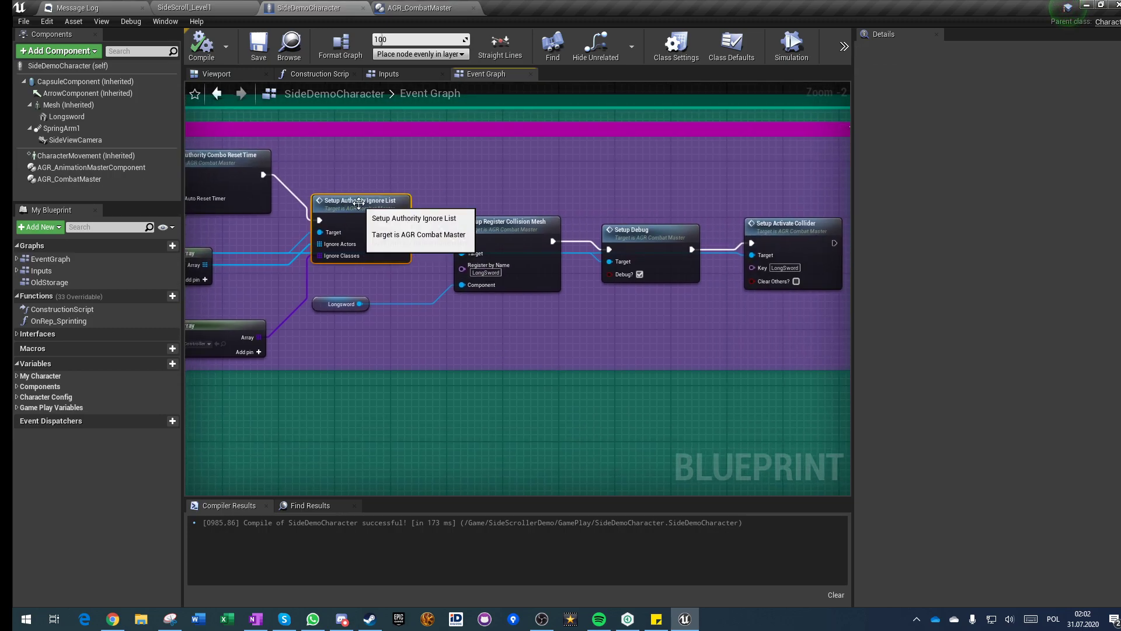
left_click(499, 231)
left_click(659, 244)
right_click_drag(699, 334, 542, 360)
left_click(631, 262)
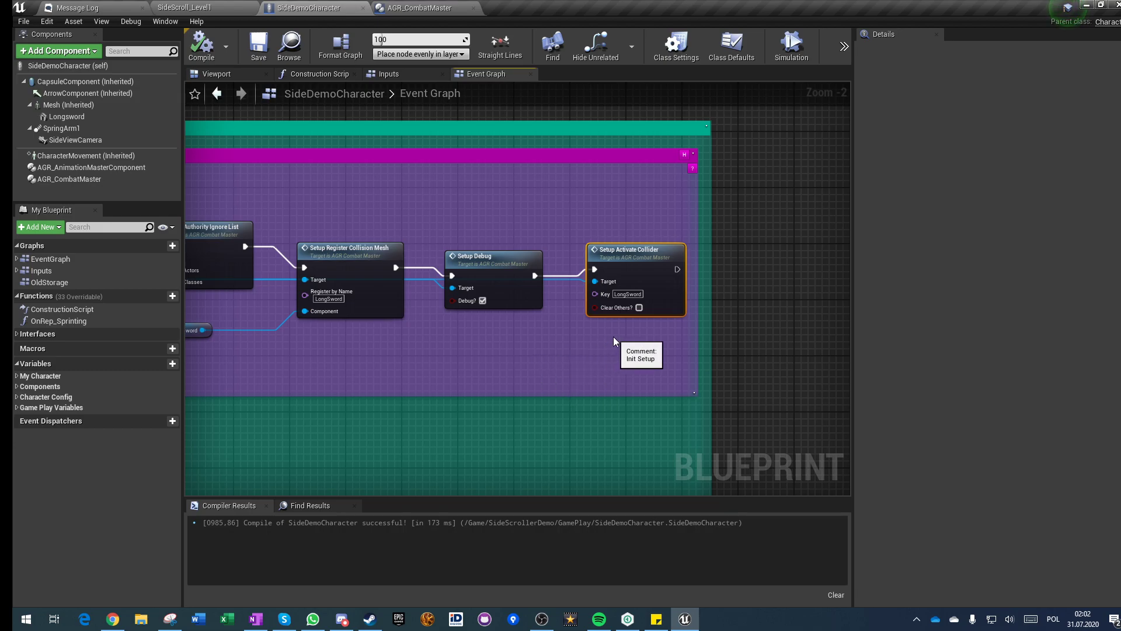
left_click(398, 366)
scroll(334, 369, "down", 2)
right_click_drag(333, 369, 525, 370)
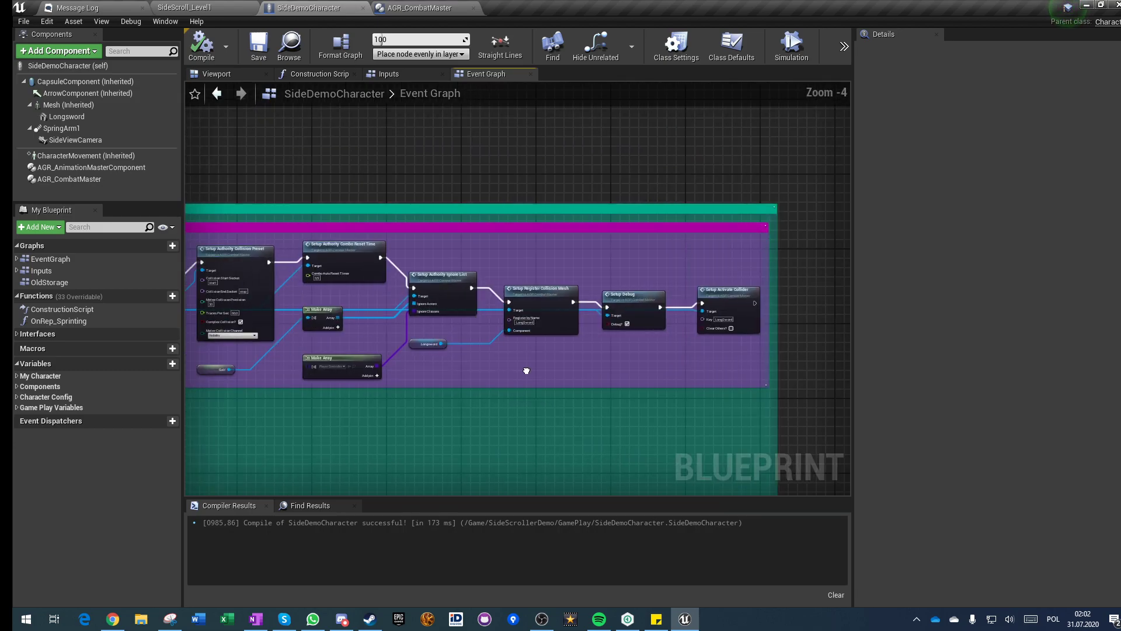
left_click(710, 296)
scroll(710, 296, "up", 4)
right_click_drag(732, 226, 631, 268)
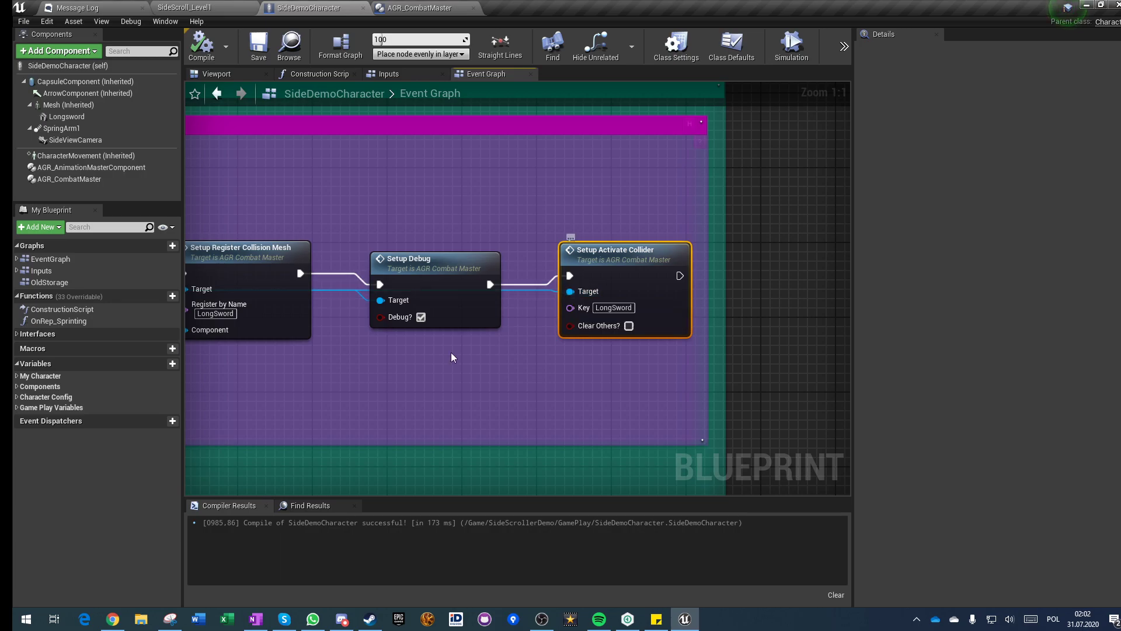
Review the full Init Setup chain from Setup Authority Collision Preset through to Setup Activate Collider
right_click_drag(324, 420, 841, 419)
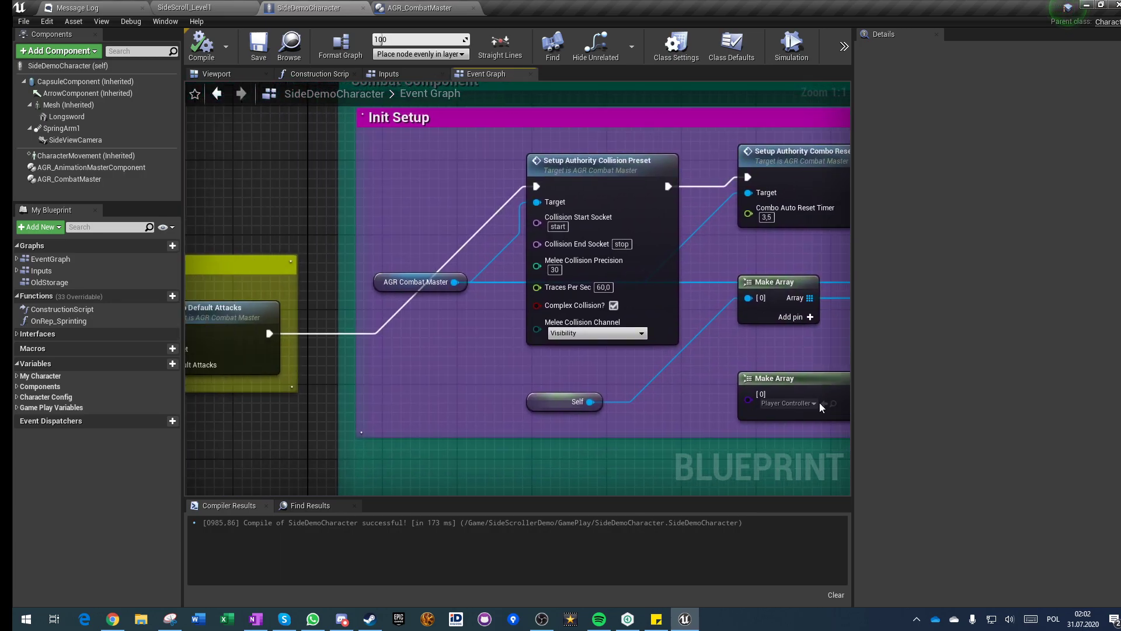
right_click_drag(540, 368, 185, 377)
scroll(467, 380, "down", 3)
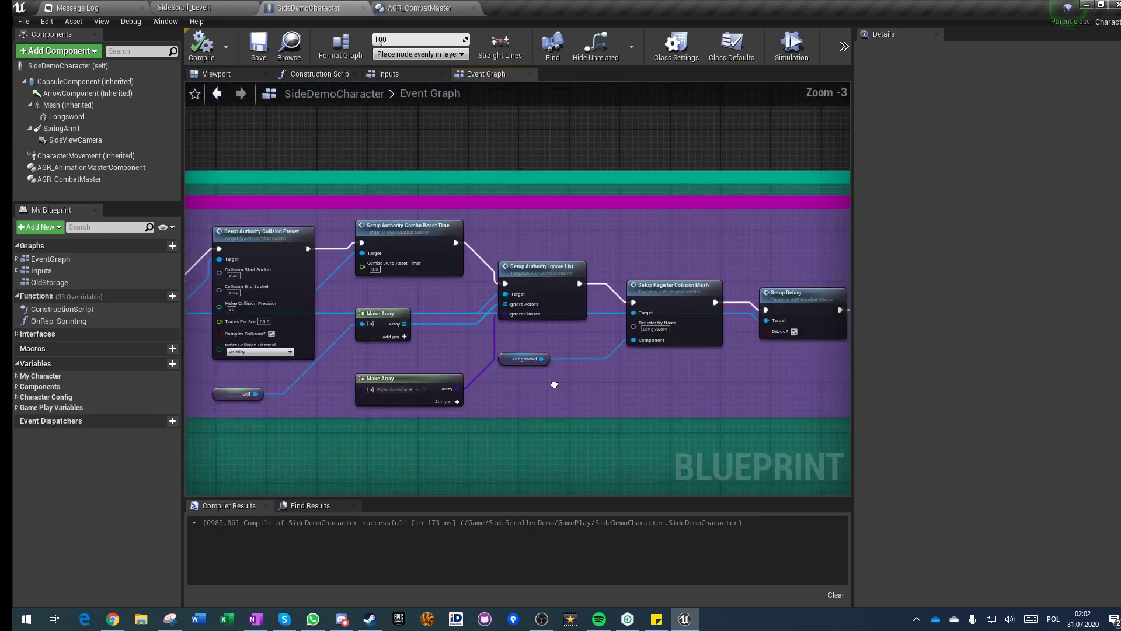
right_click_drag(555, 384, 185, 390)
scroll(389, 356, "up", 3)
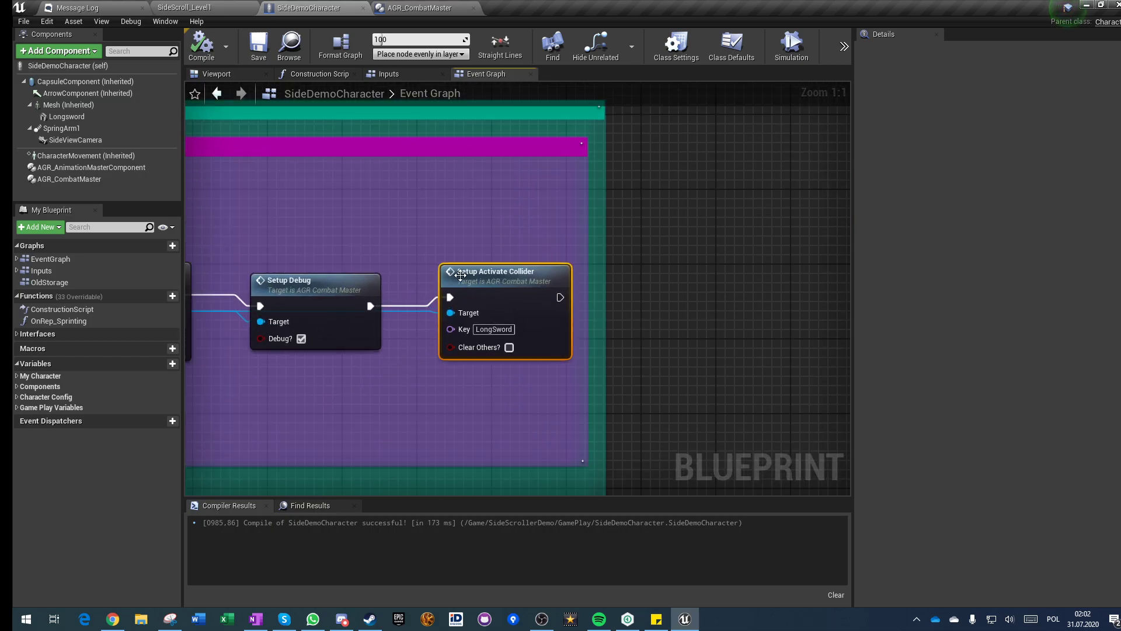
Move the Longsword reference node slightly closer to the Setup Register Collision Mesh node
right_click_drag(301, 410, 774, 354)
scroll(584, 342, "down", 1)
right_click_drag(516, 335, 615, 358)
left_click_drag(494, 349, 529, 355)
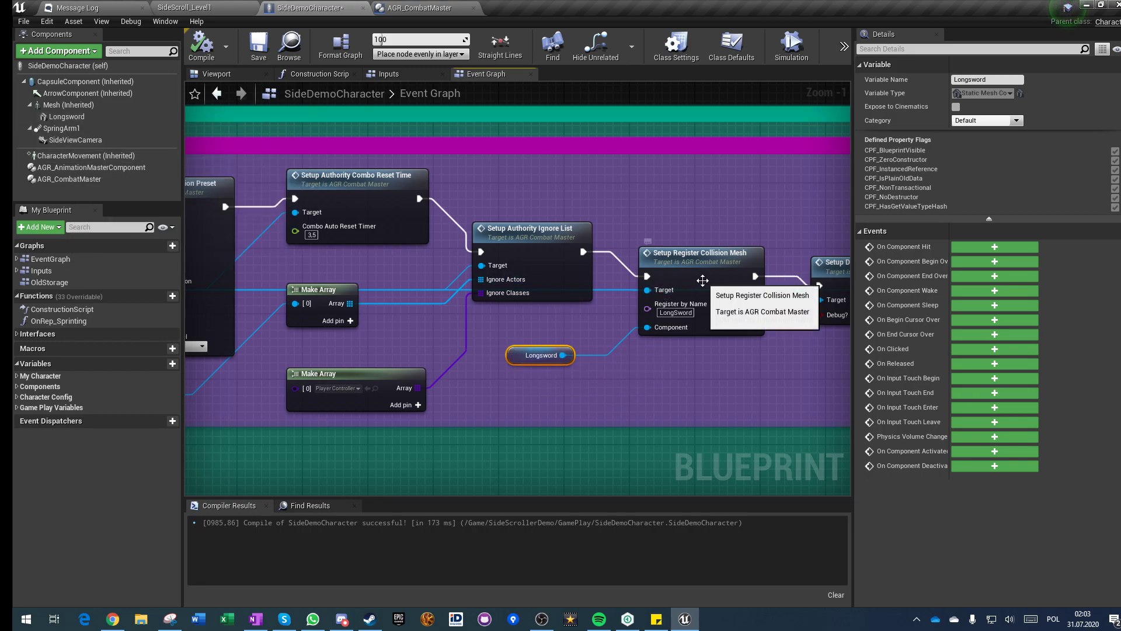
Compare the Register by Name value of Setup Register Collision Mesh with the Key of Setup Activate Collider
left_click(680, 252)
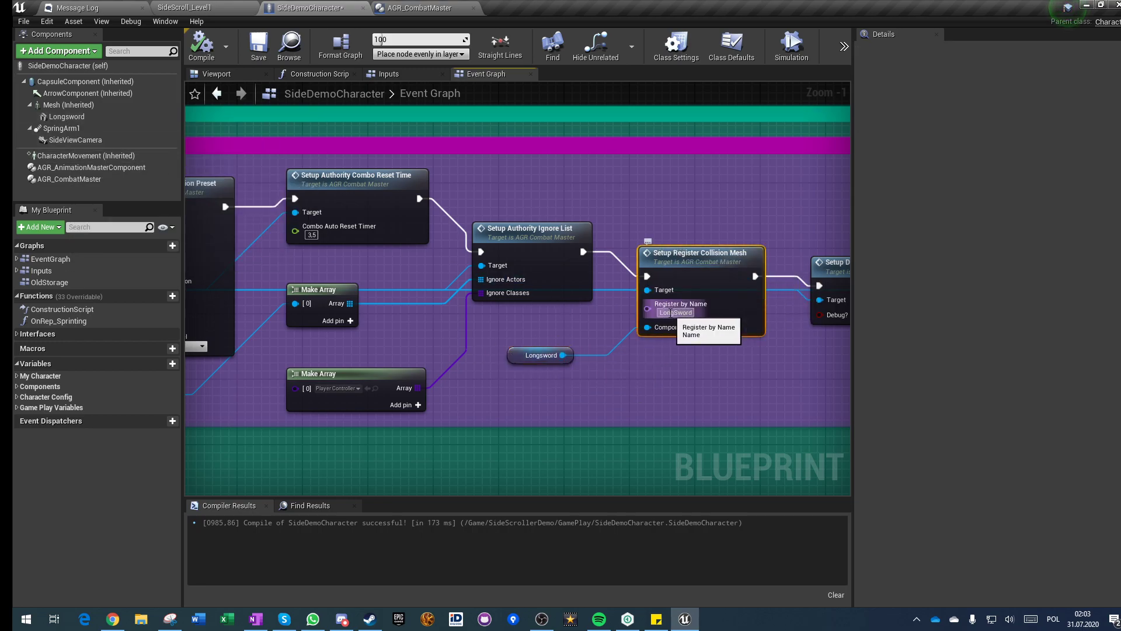
left_click(663, 374)
right_click_drag(662, 373, 107, 380)
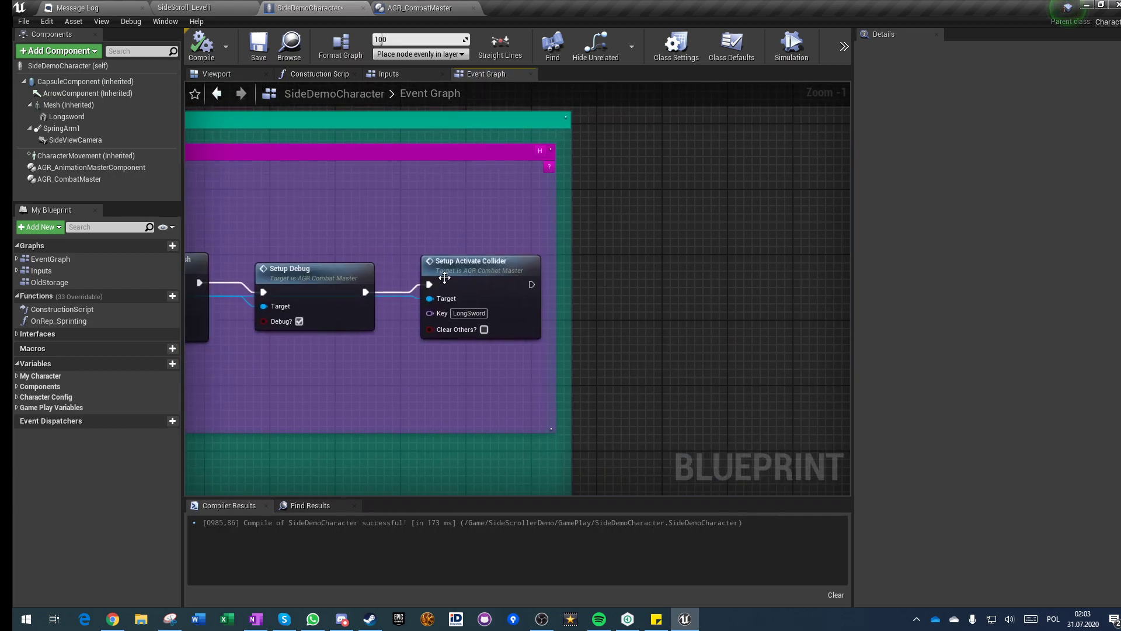
left_click(459, 257)
right_click_drag(510, 325, 578, 311)
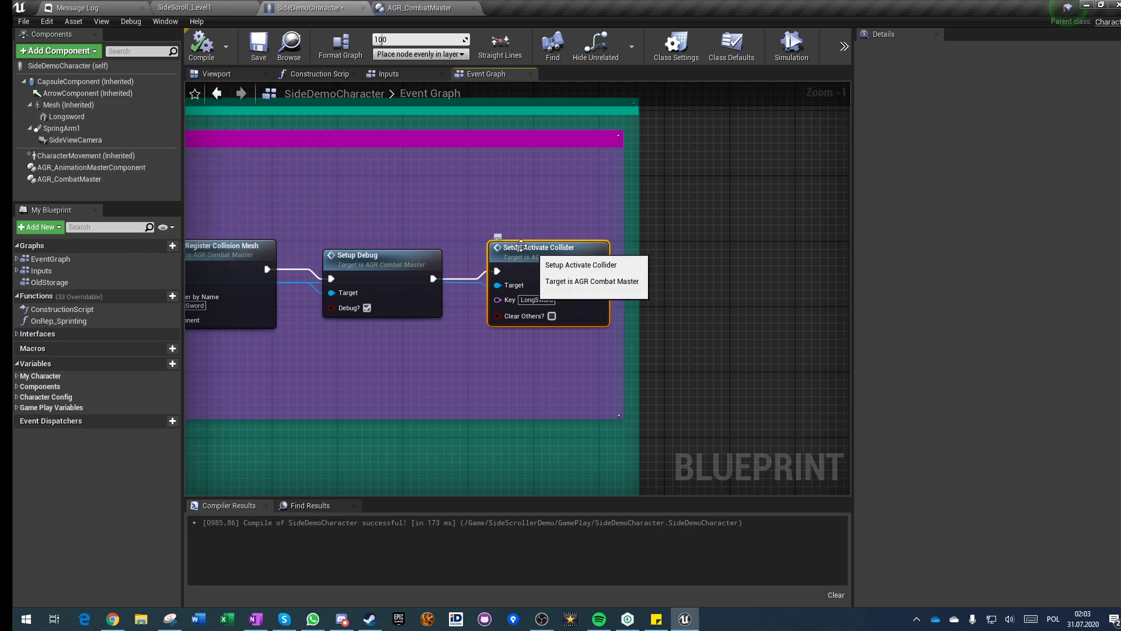
Deselect the Setup Activate Collider node and save the SideDemoCharacter blueprint
left_click(478, 228)
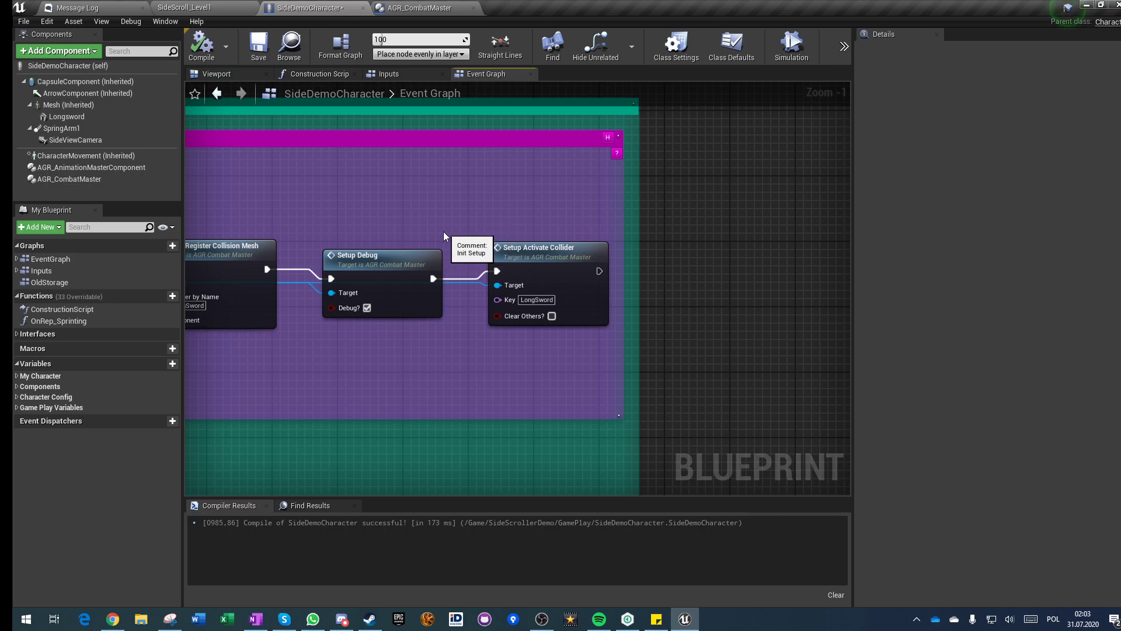
scroll(458, 229, "down", 2)
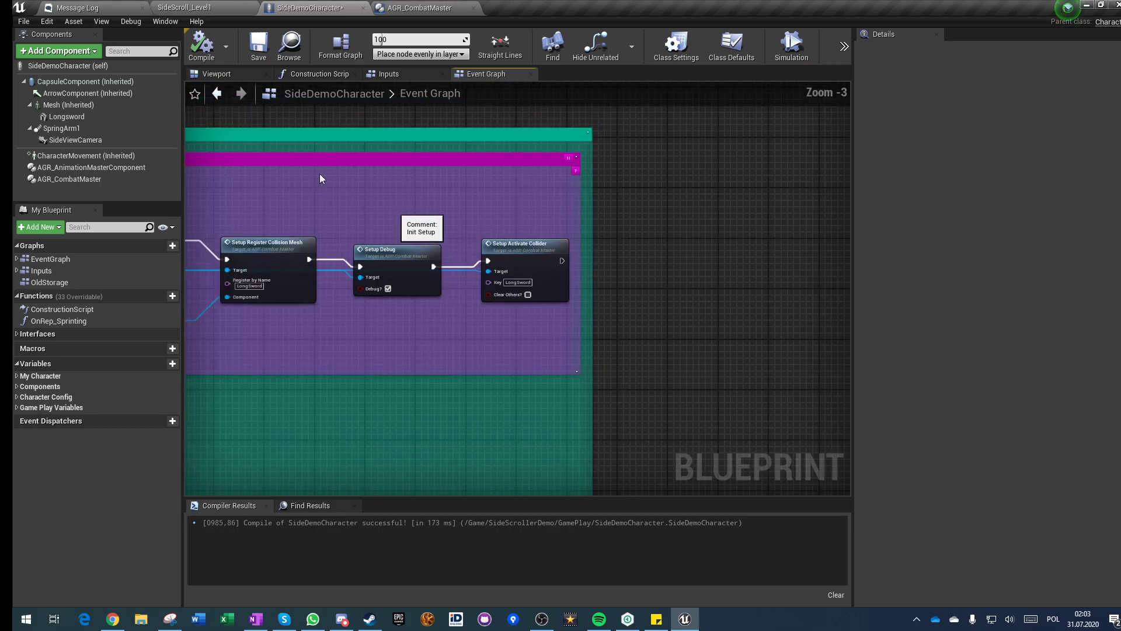
left_click(259, 46)
right_click_drag(453, 224, 546, 223)
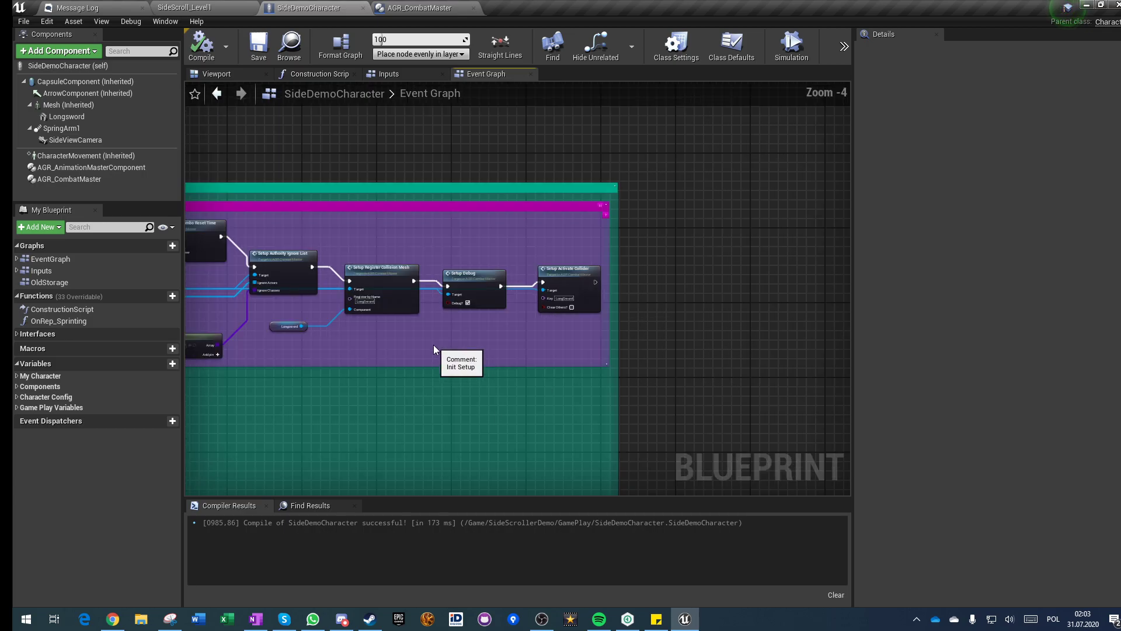
scroll(444, 334, "up", 1)
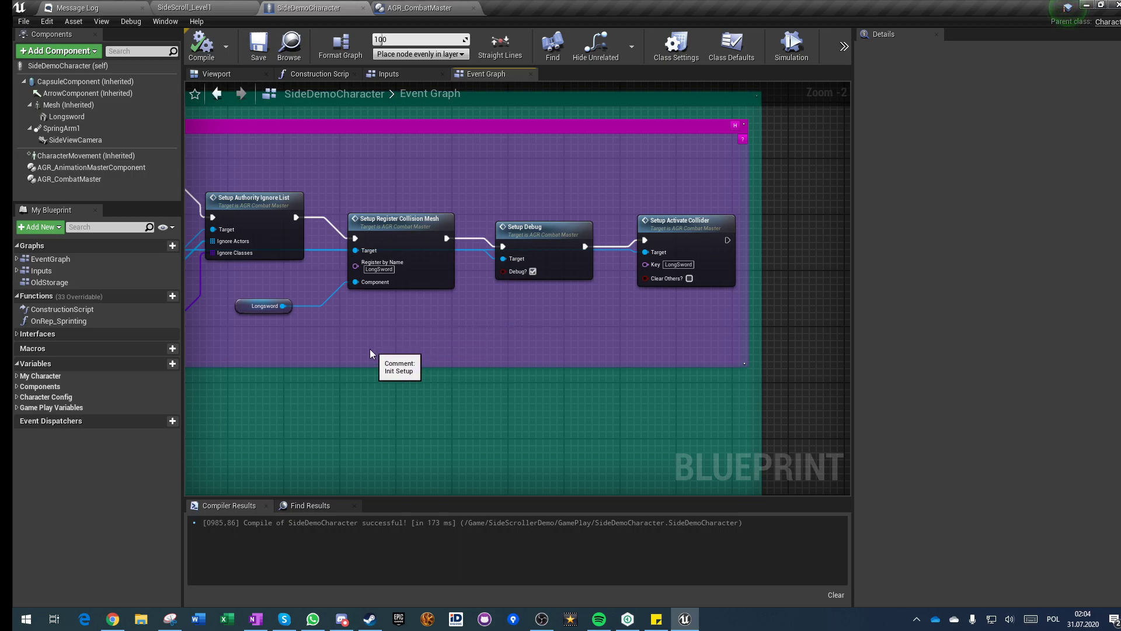
Examine the Handle Hit section with its Handle Registered Hit event and Draw Debug Sphere node
scroll(370, 349, "down", 3)
right_click_drag(304, 384, 586, 320)
scroll(458, 340, "down", 1)
right_click_drag(467, 353, 464, 313)
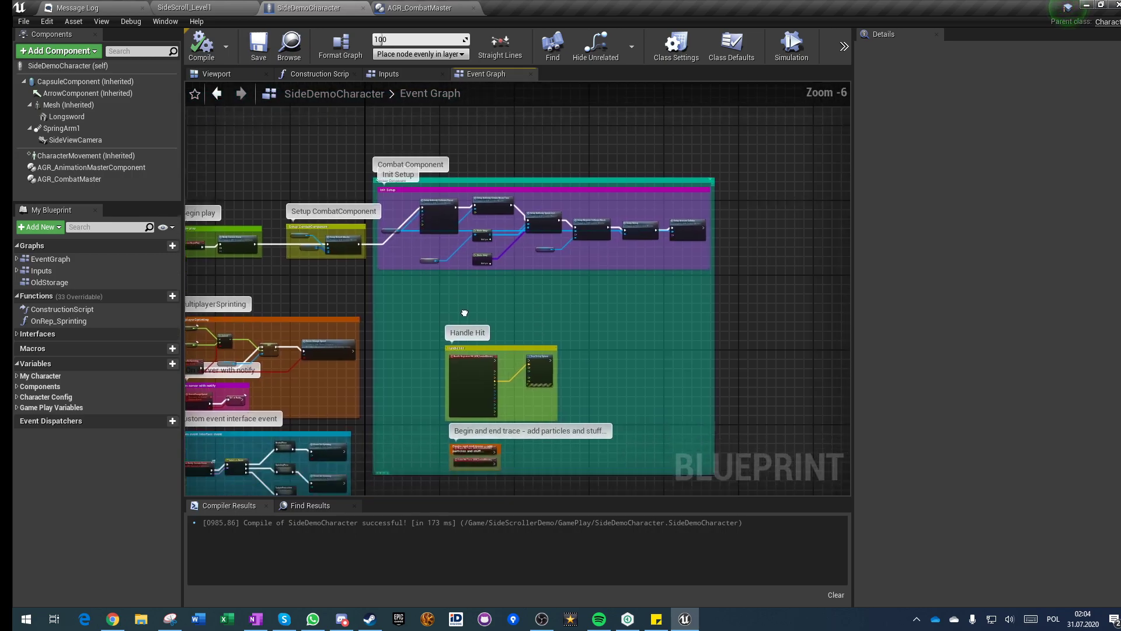
scroll(474, 350, "up", 6)
right_click_drag(470, 370, 355, 274)
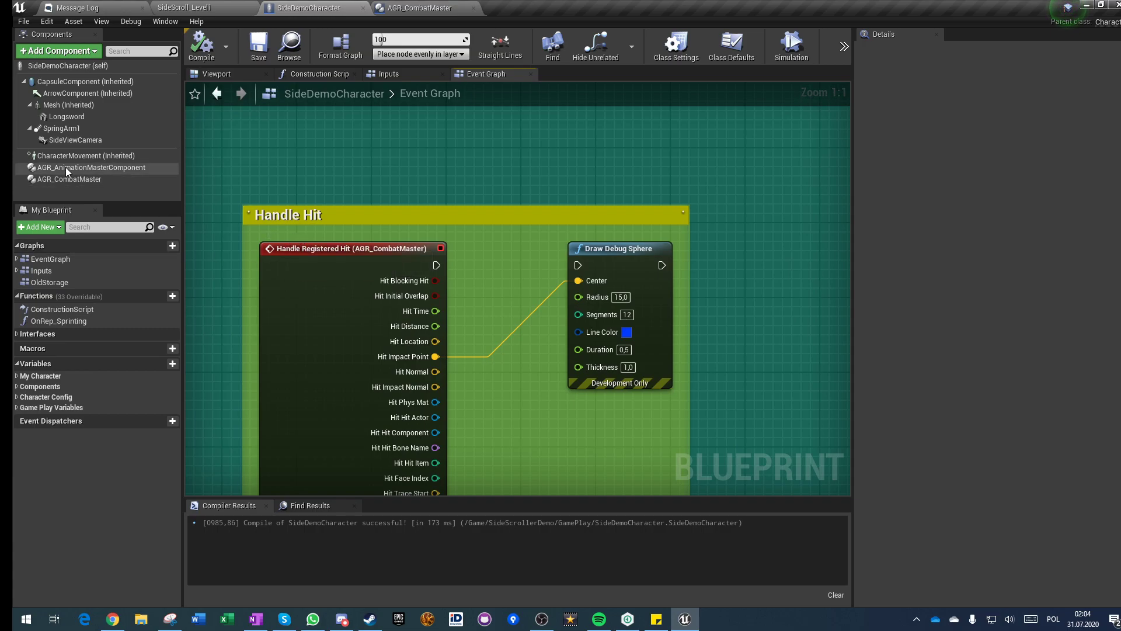
left_click(360, 250)
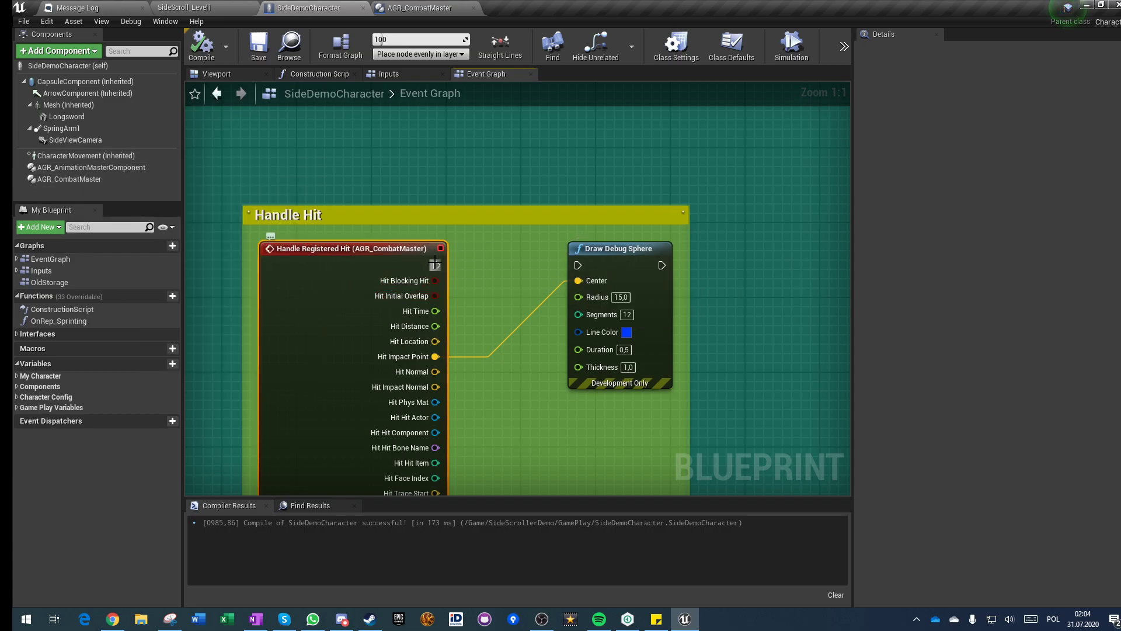
Extend the "Begin and end trace" comment box upward so its title clears the Begun Hit Trace event
scroll(526, 245, "down", 5)
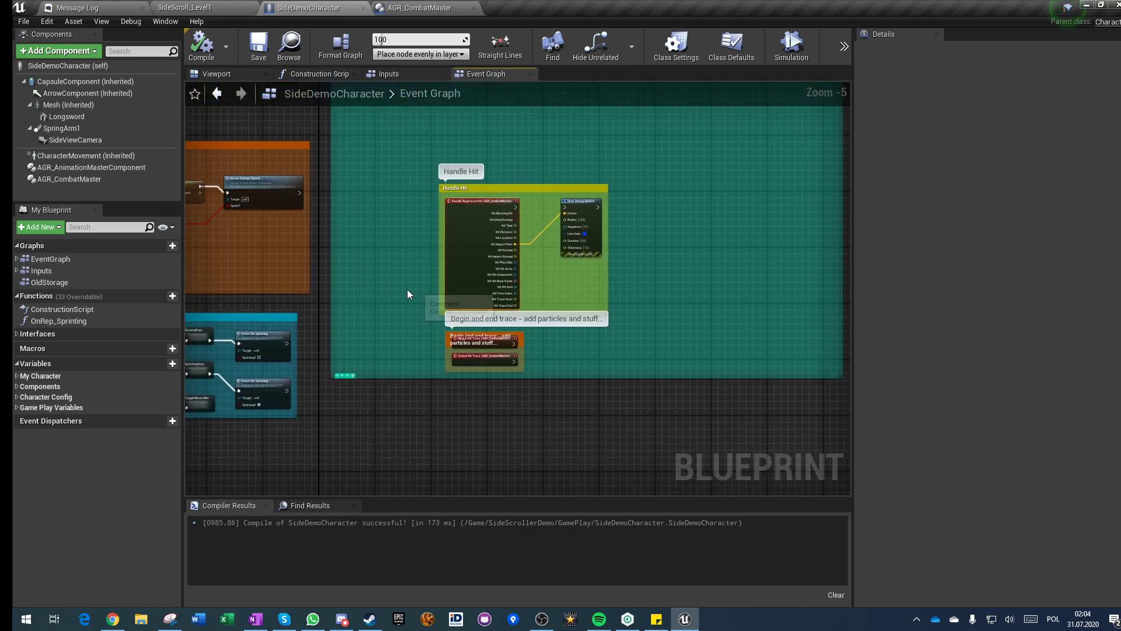
scroll(409, 298, "up", 5)
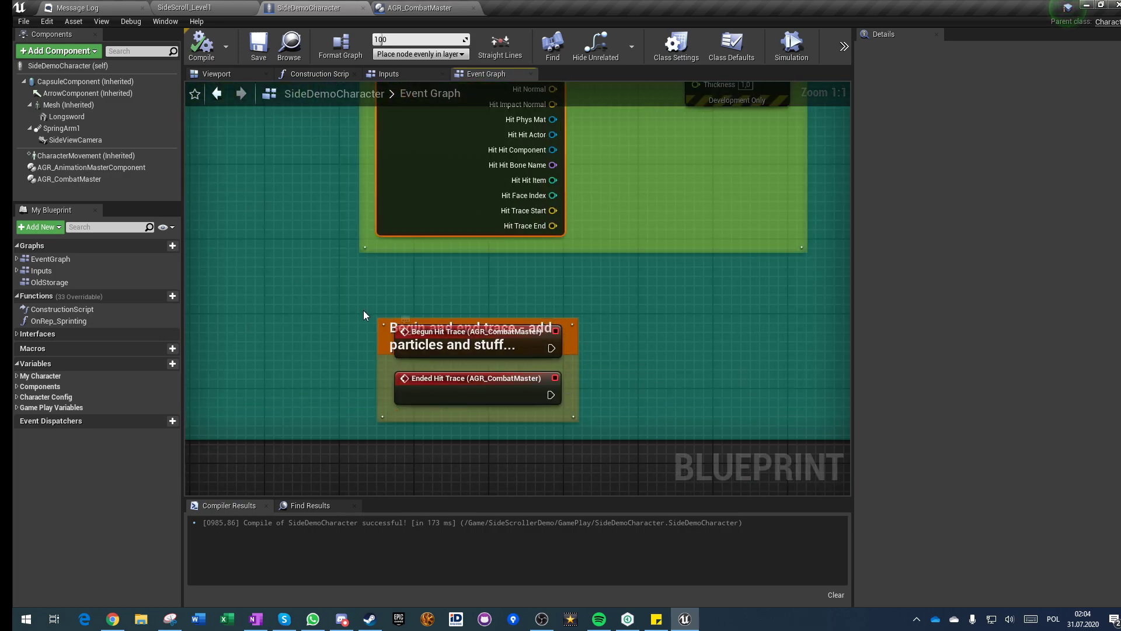
left_click_drag(364, 312, 586, 421)
left_click(408, 413)
left_click(318, 351)
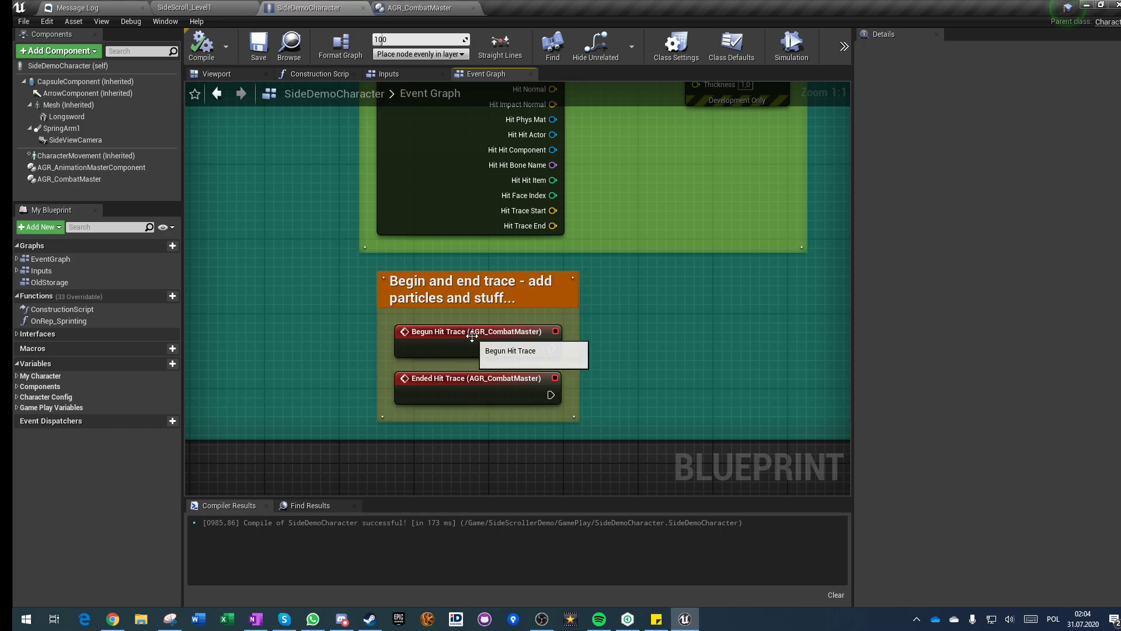
Look over the Combat Component section as a whole and return to the SideScroll_Level1 level editor
scroll(385, 308, "down", 7)
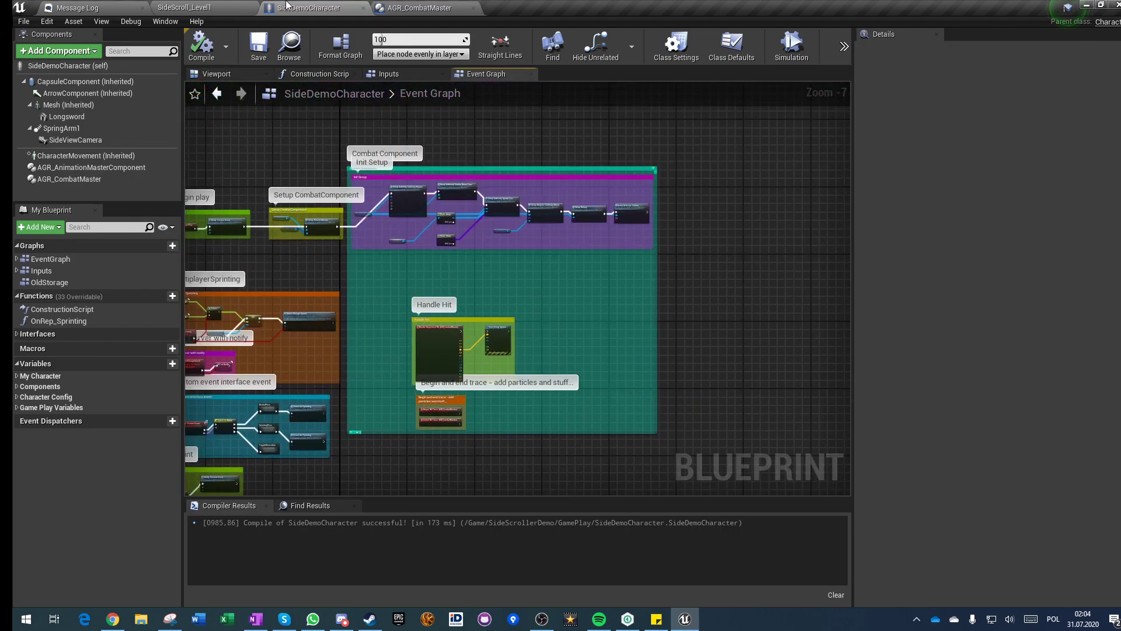
left_click(204, 5)
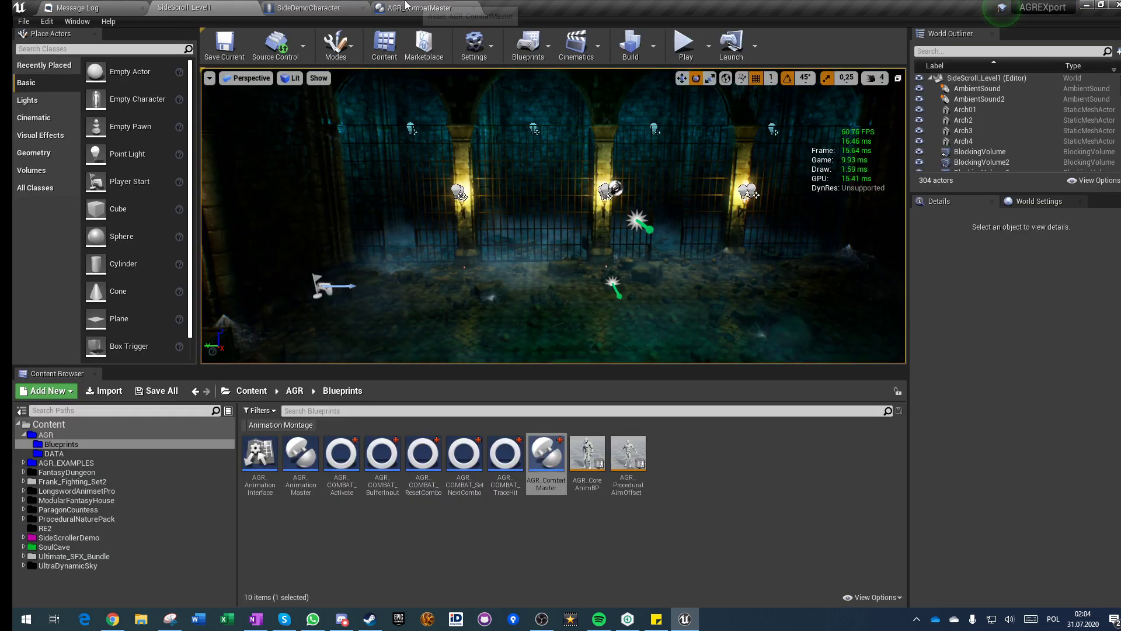
Open the Longs_Light_A montage from the SideScrollerDemo/Abilites/Longsword/Light folder
left_click(435, 8)
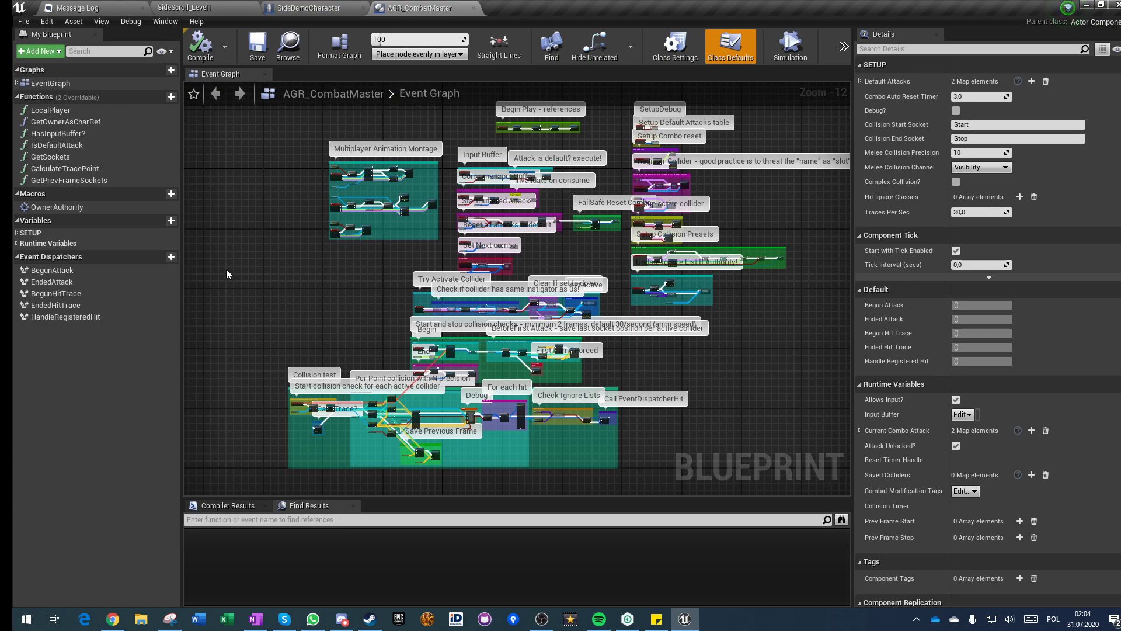
left_click(307, 7)
left_click(186, 7)
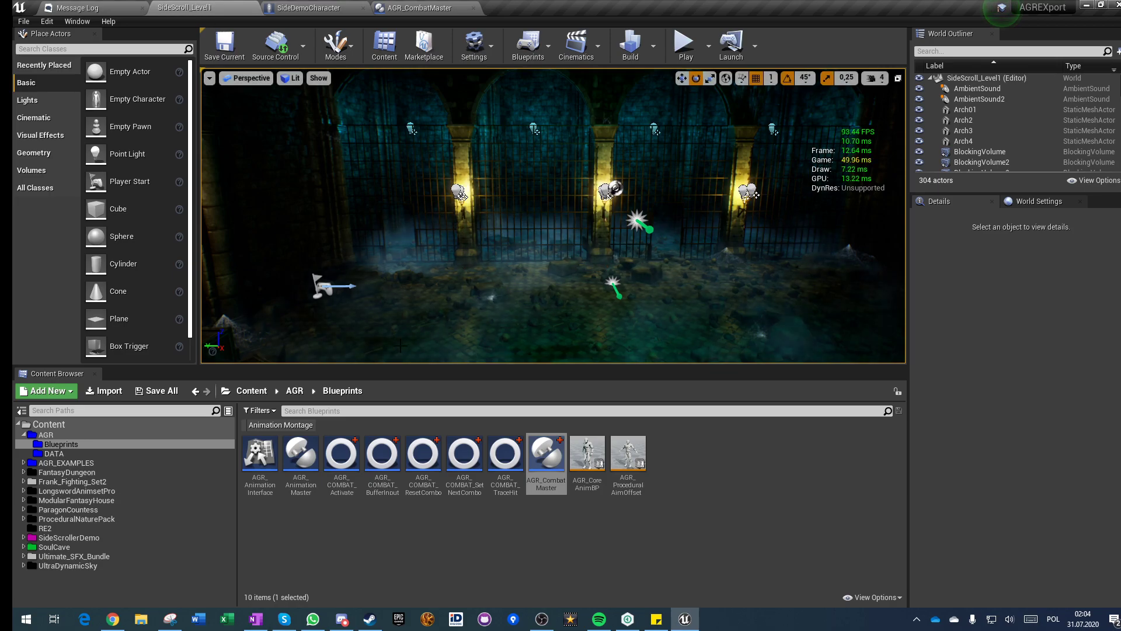
double_click(69, 537)
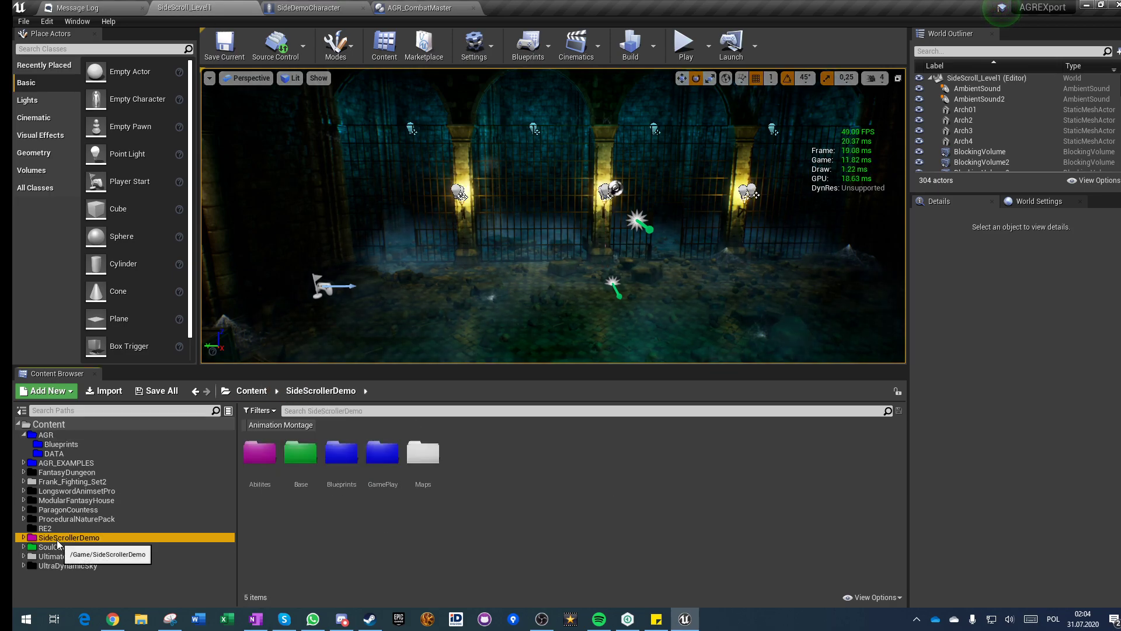
double_click(260, 452)
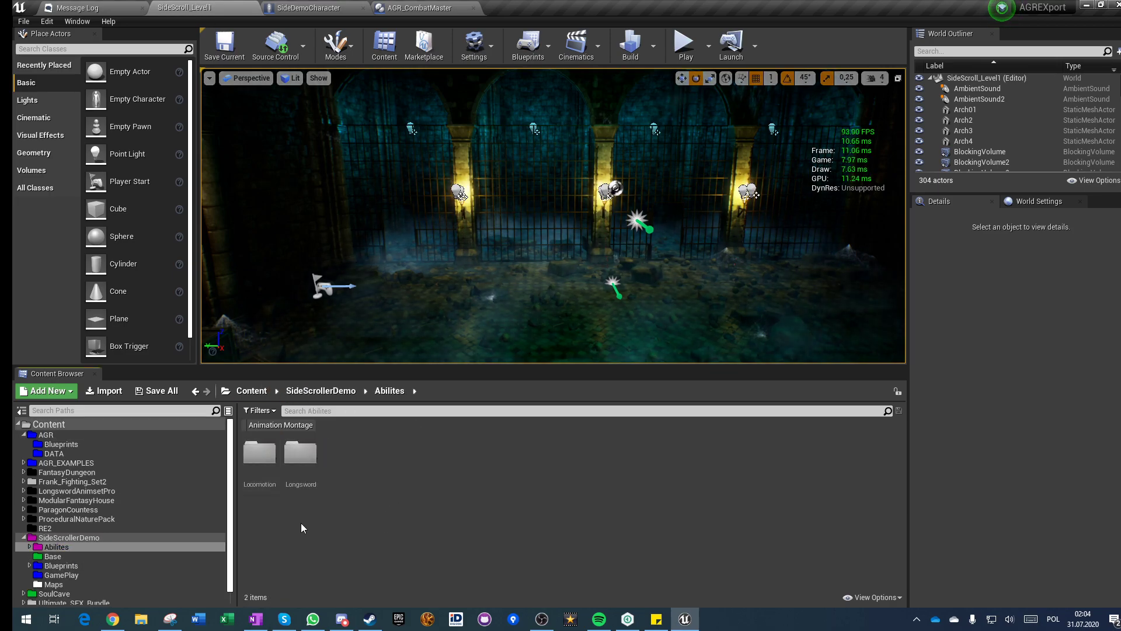
double_click(300, 453)
double_click(300, 452)
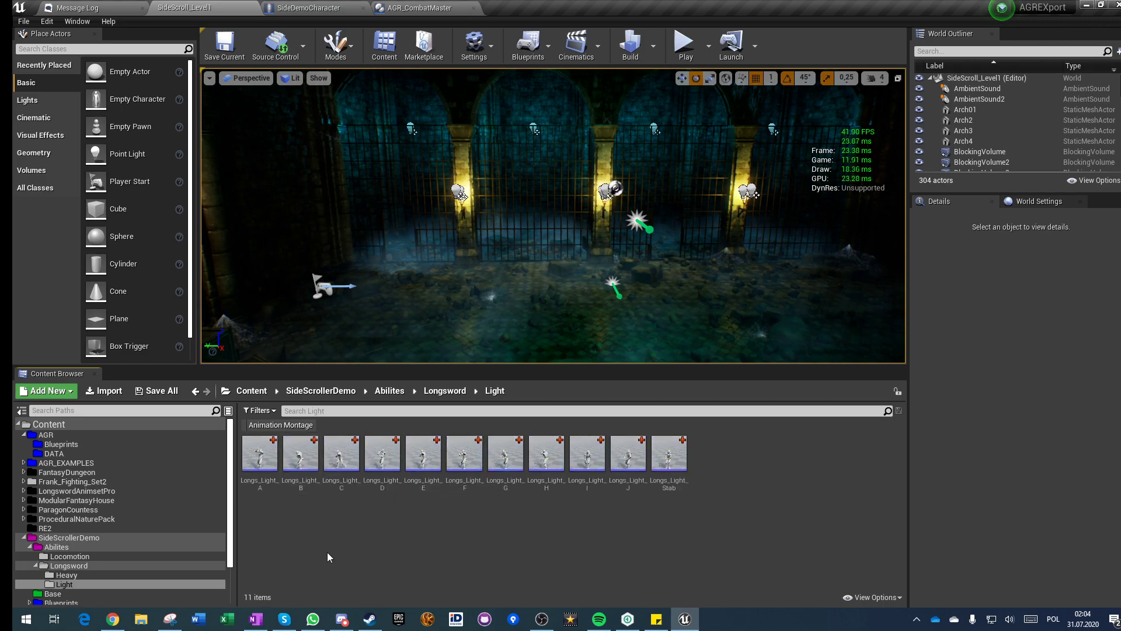
double_click(259, 452)
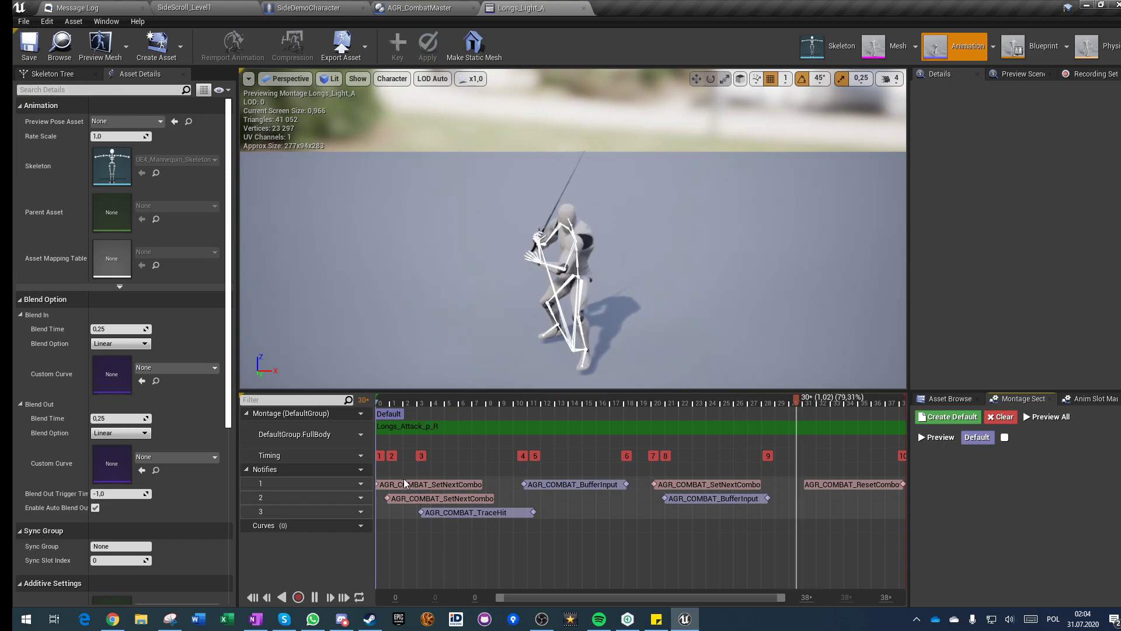
Compare the Key and Montage settings of the two AGR_COMBAT_SetNextCombo notifies at the start of the montage
left_click(392, 486)
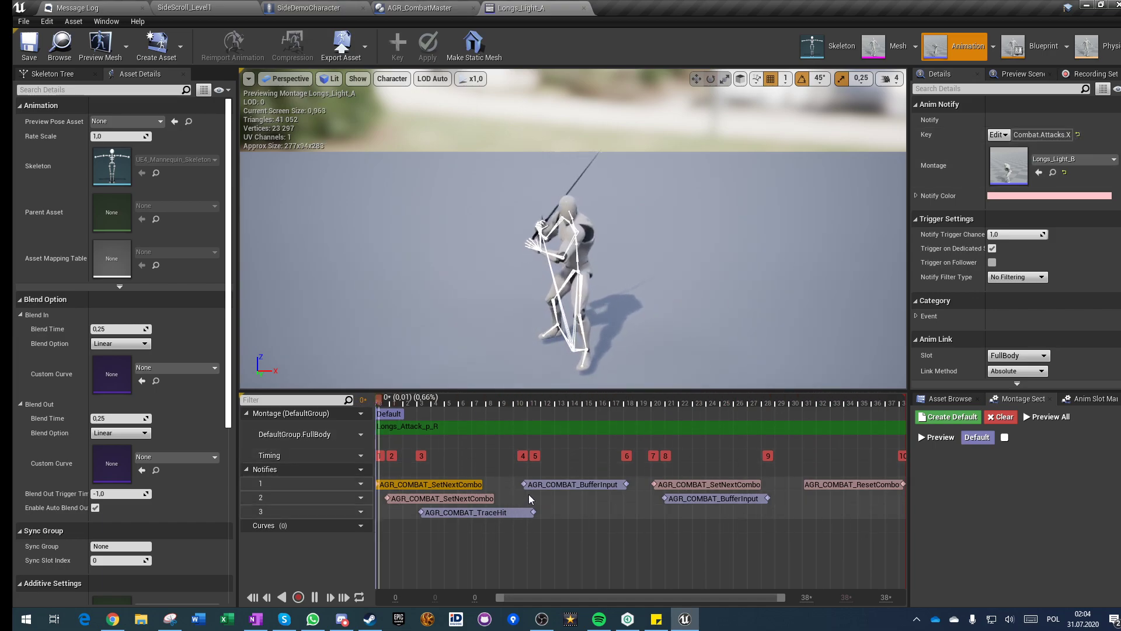
left_click(444, 500)
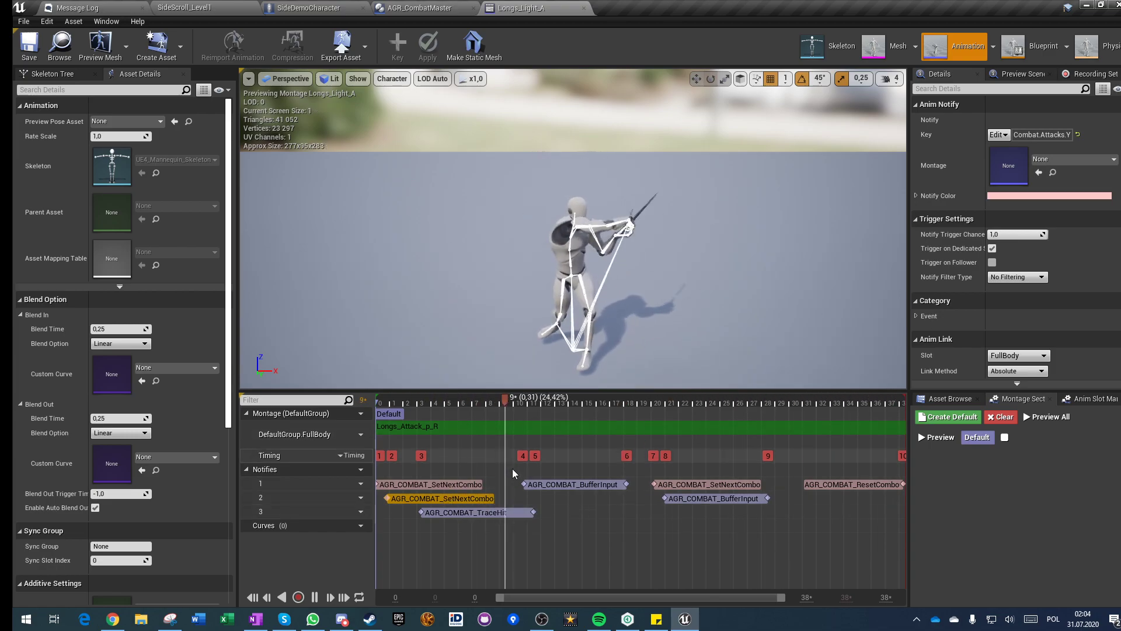
left_click(409, 484)
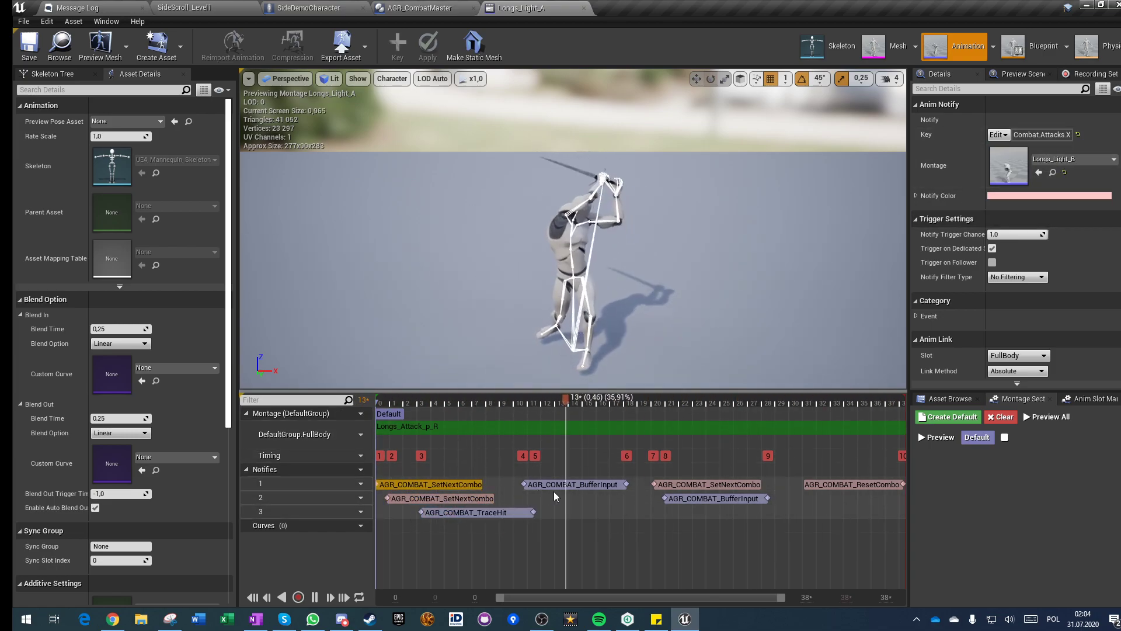
Inspect the AGR_COMBAT_TraceHit and first AGR_COMBAT_BufferInput notify states, scrubbing the animation preview across their ranges
left_click(468, 513)
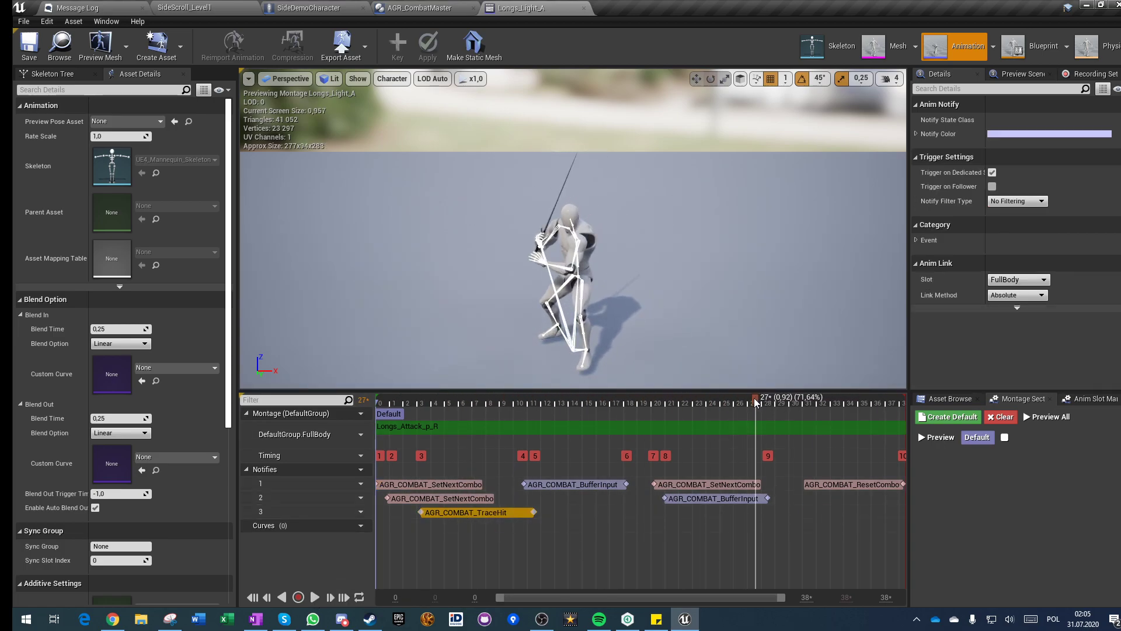
left_click_drag(755, 403, 553, 422)
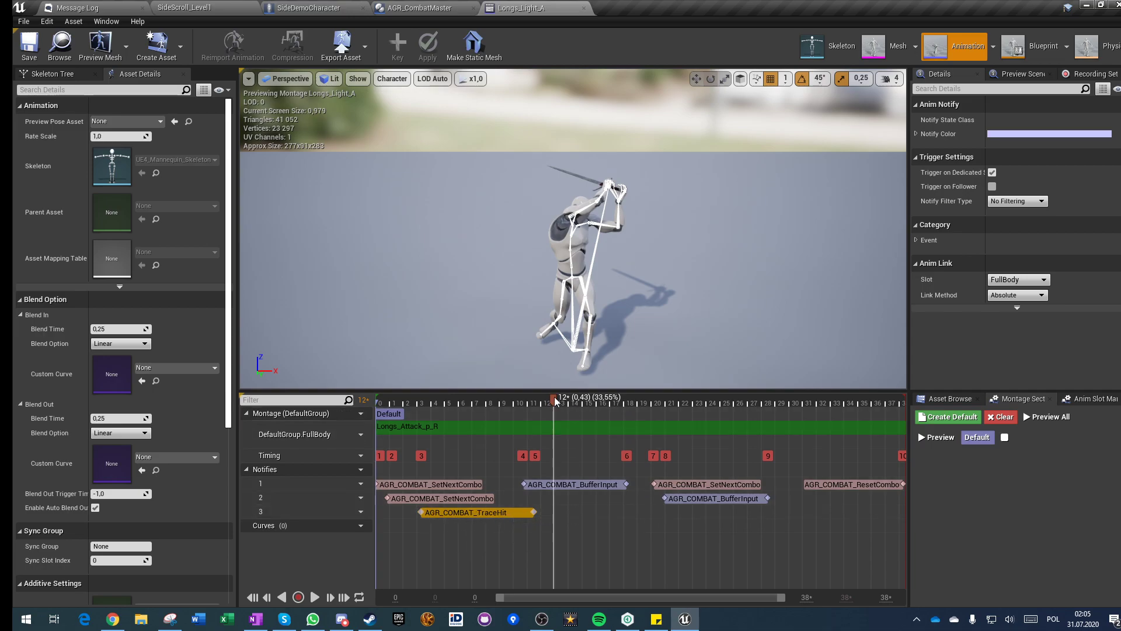
left_click_drag(553, 397, 526, 436)
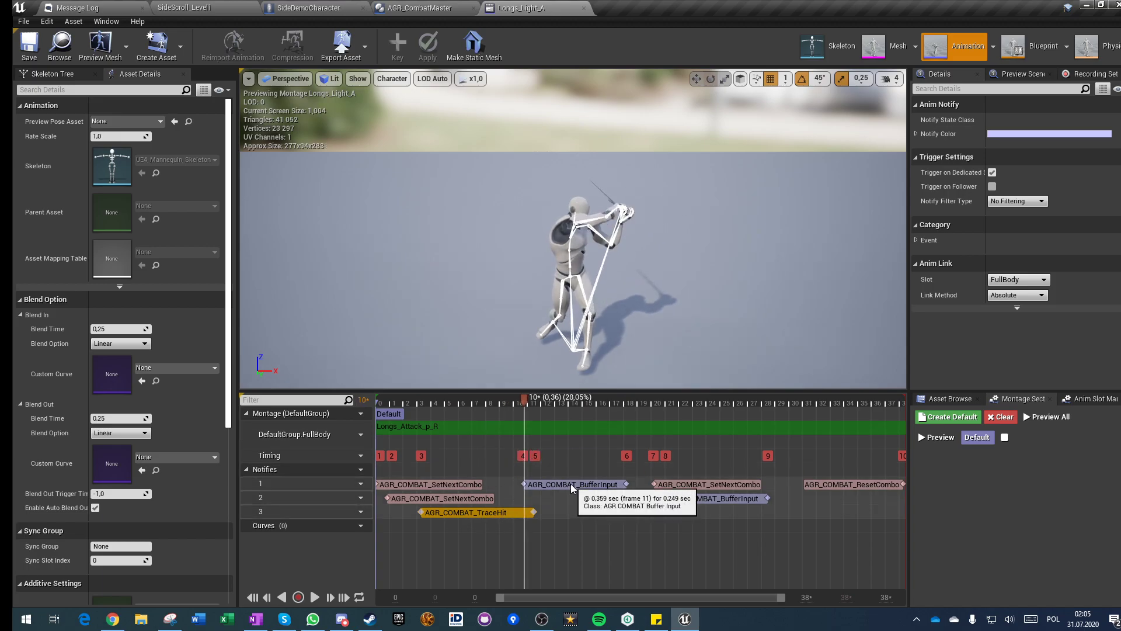
left_click(570, 483)
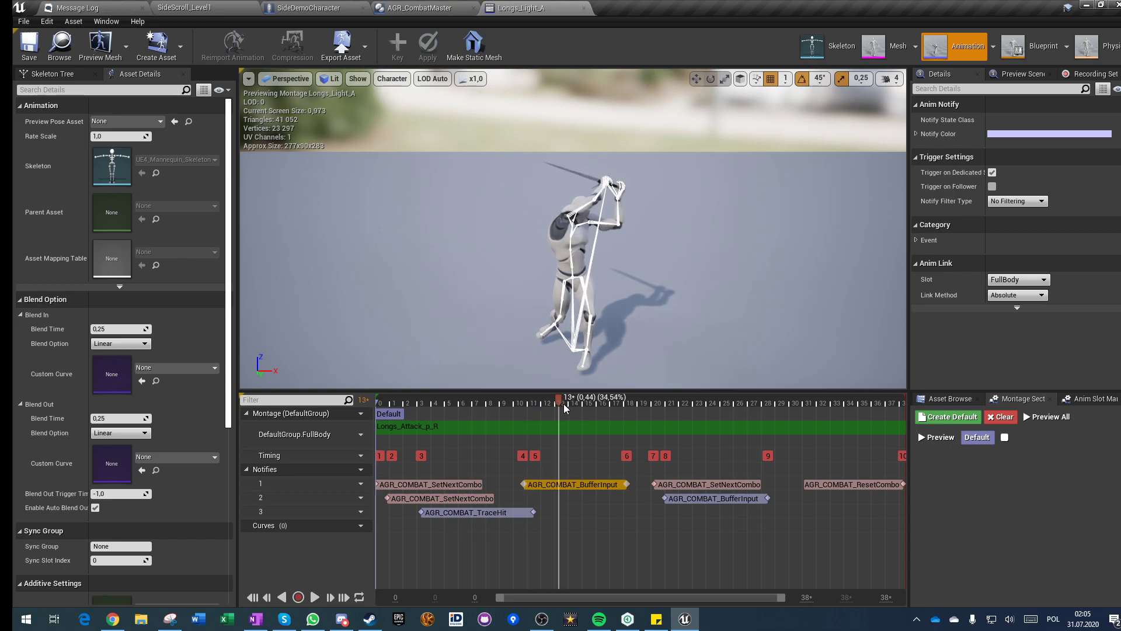
left_click_drag(563, 404, 627, 422)
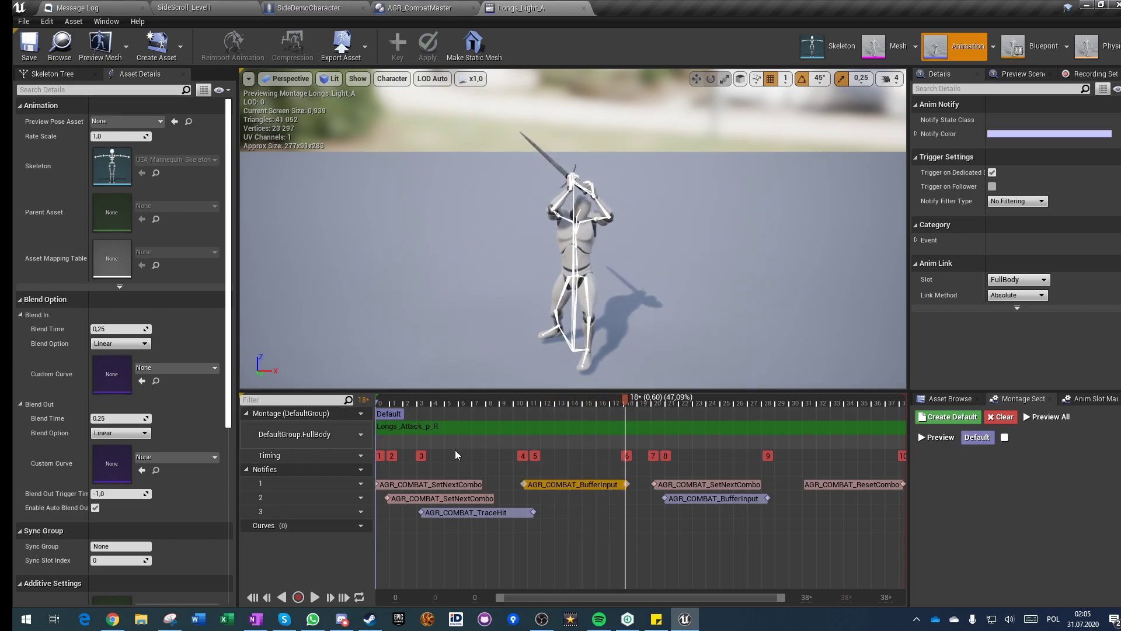
Review how the first AGR_COMBAT_SetNextCombo notify relates to the TraceHit and first BufferInput notify states
left_click(441, 484)
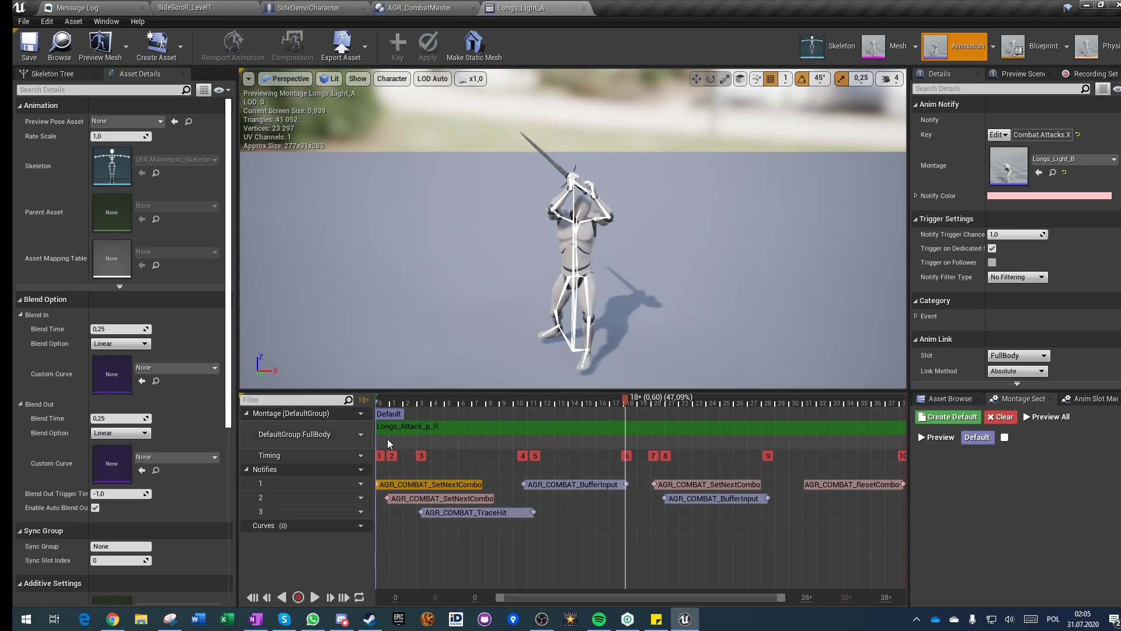
left_click(485, 512)
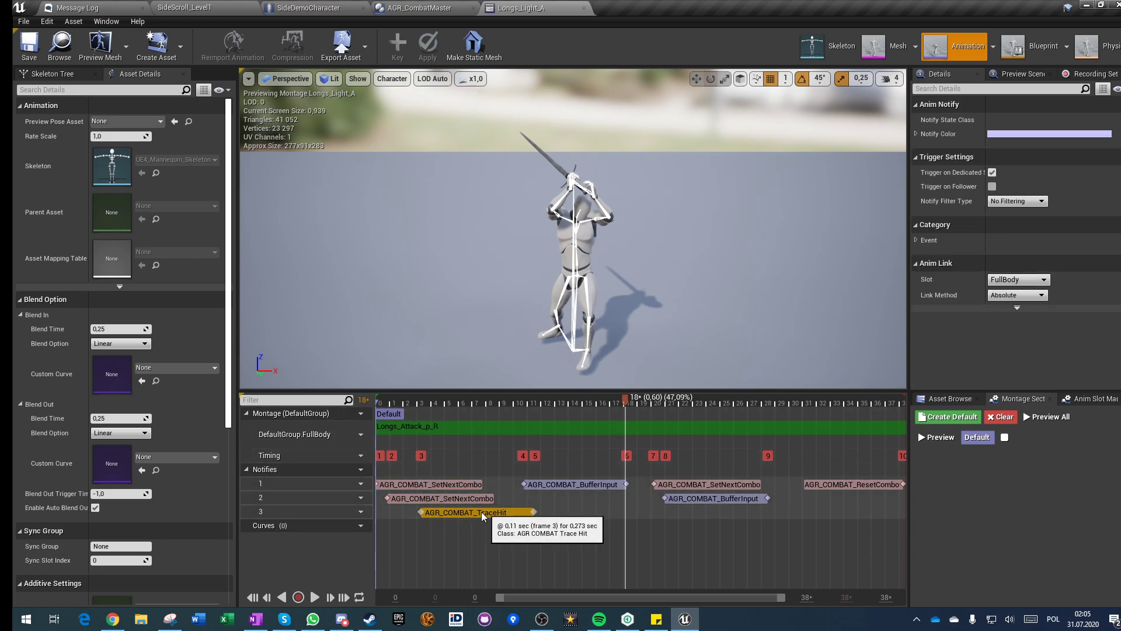
left_click(426, 484)
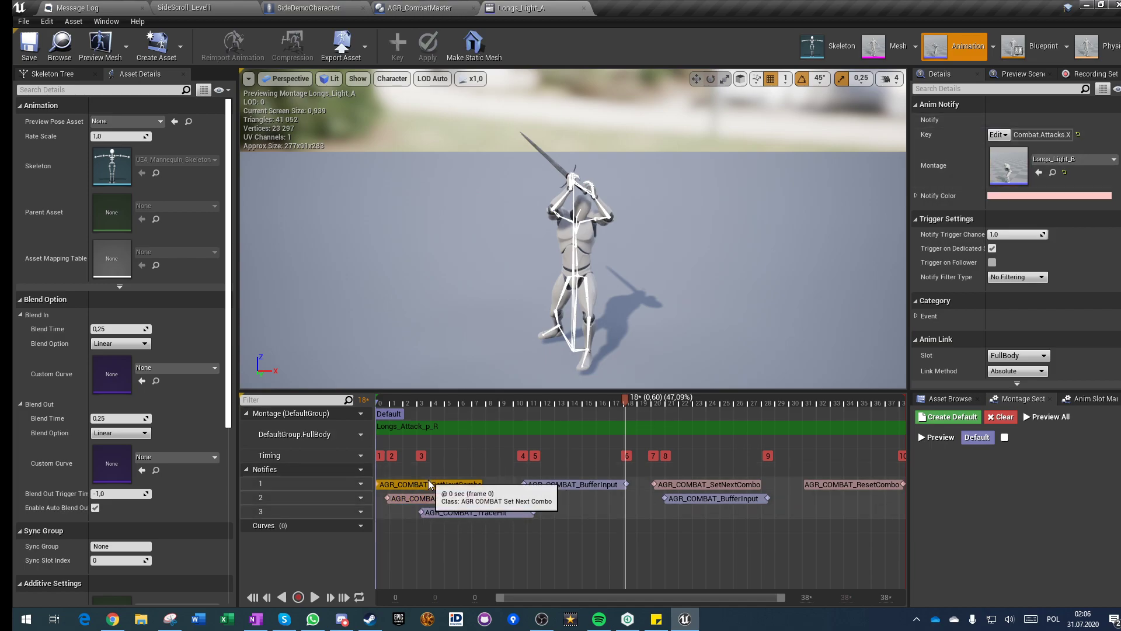
left_click(545, 485)
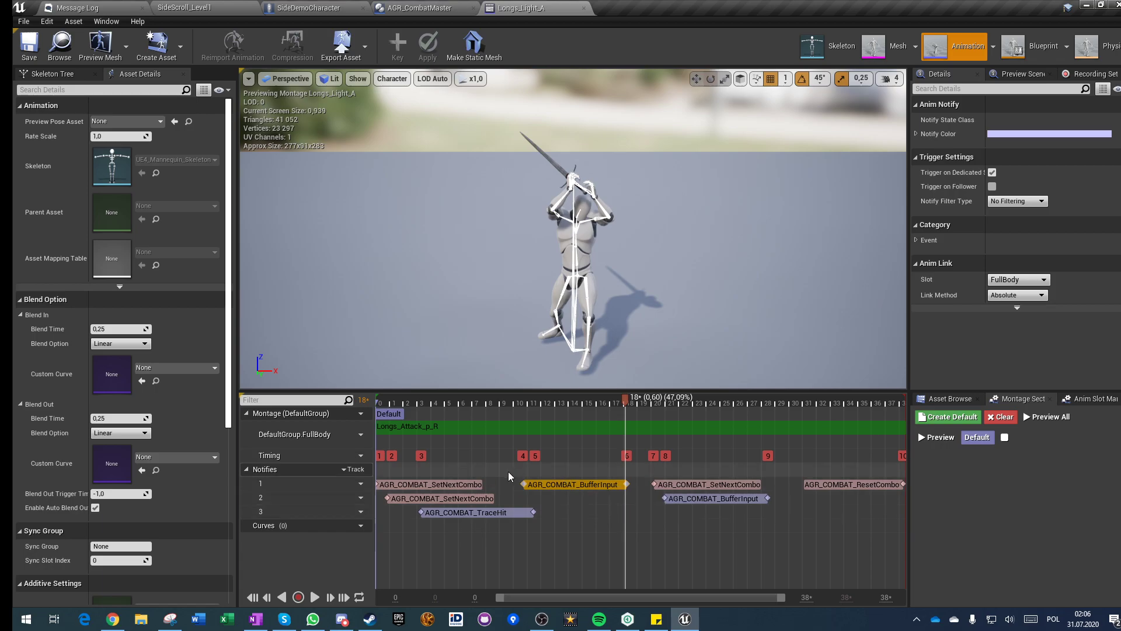
left_click(438, 484)
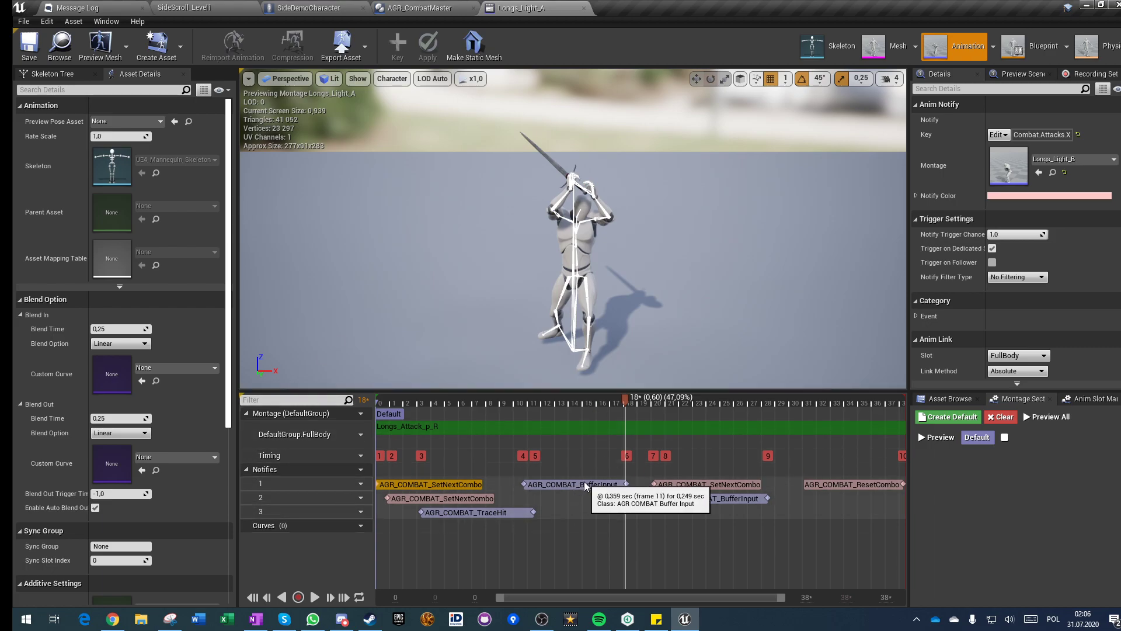
Inspect the AGR_COMBAT_ResetCombo notify at the montage's end, then scrub back and check the AGR_COMBAT_TraceHit notify state
left_click_drag(625, 400, 910, 426)
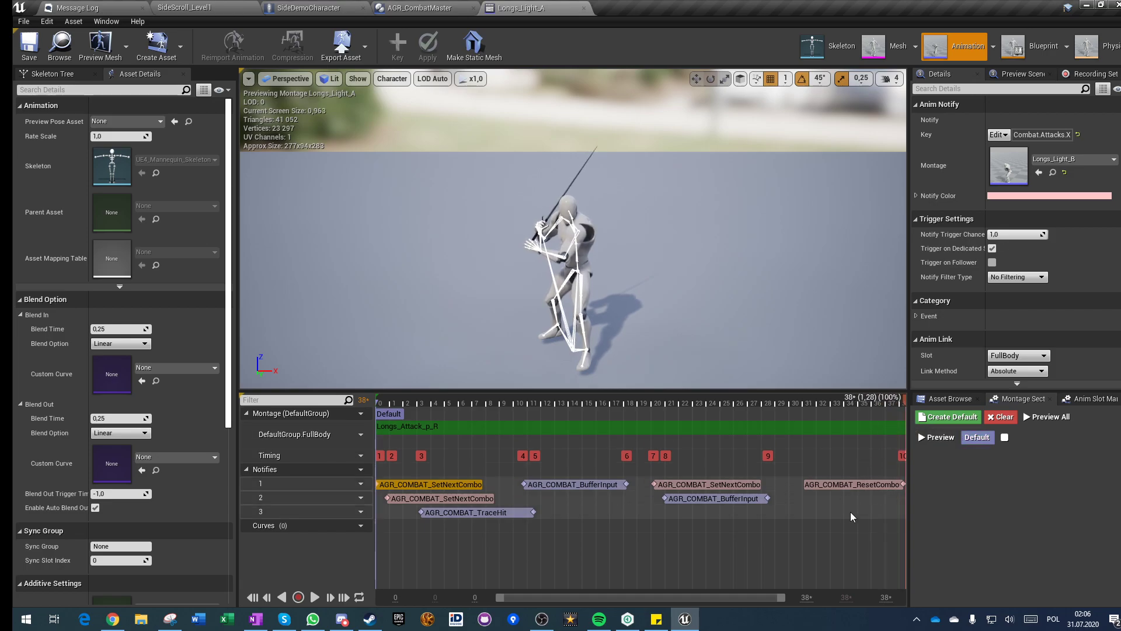
left_click(863, 482)
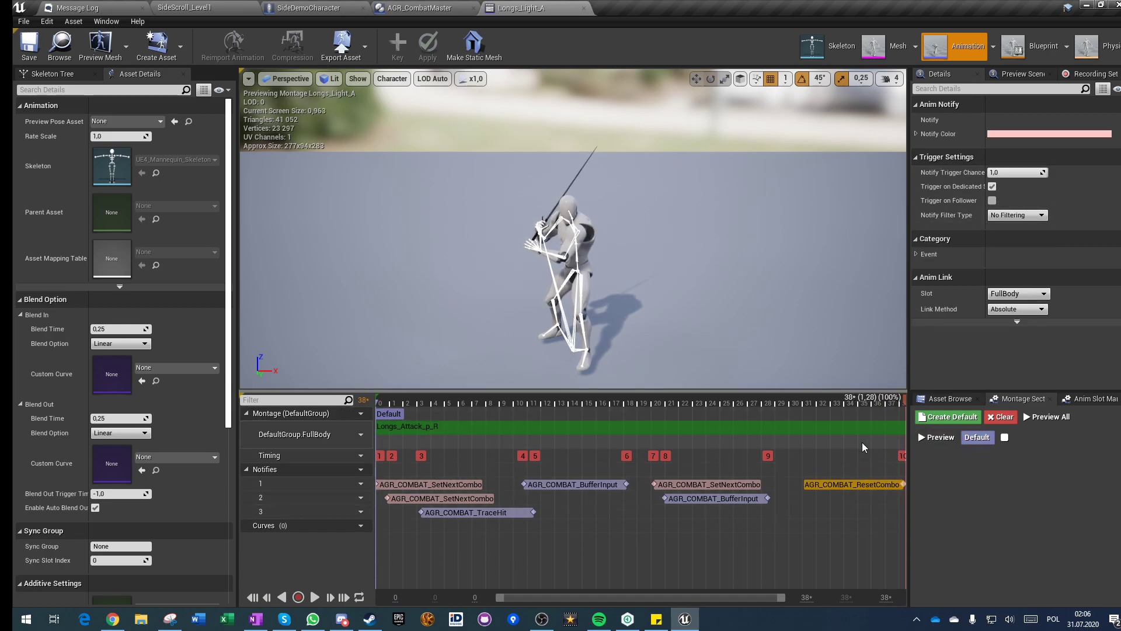
left_click_drag(903, 400, 549, 418)
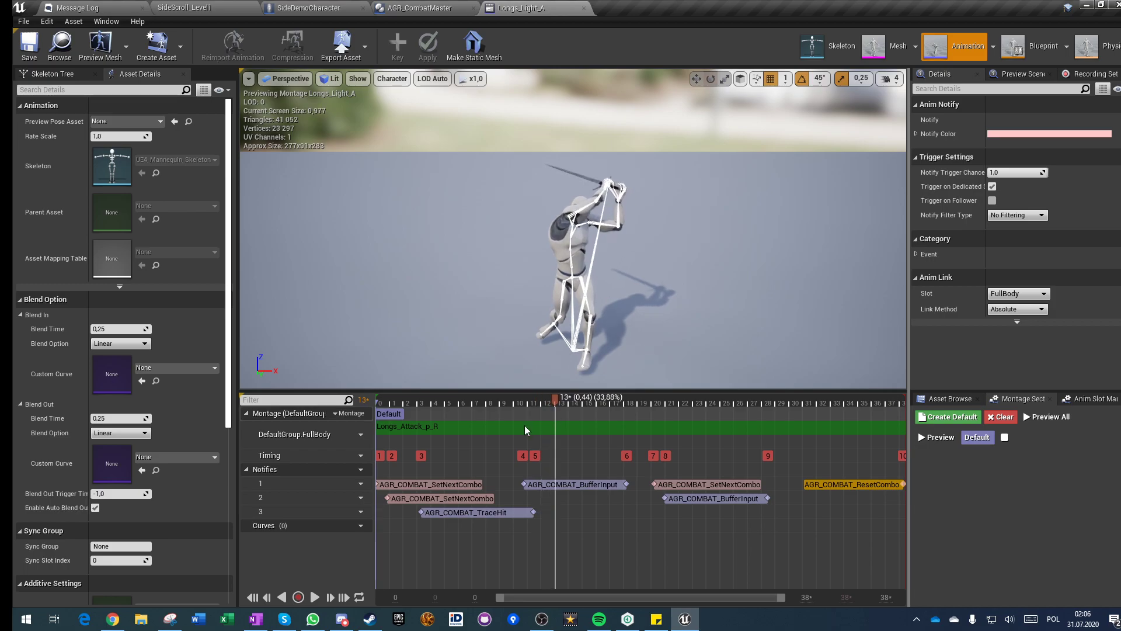
left_click(461, 511)
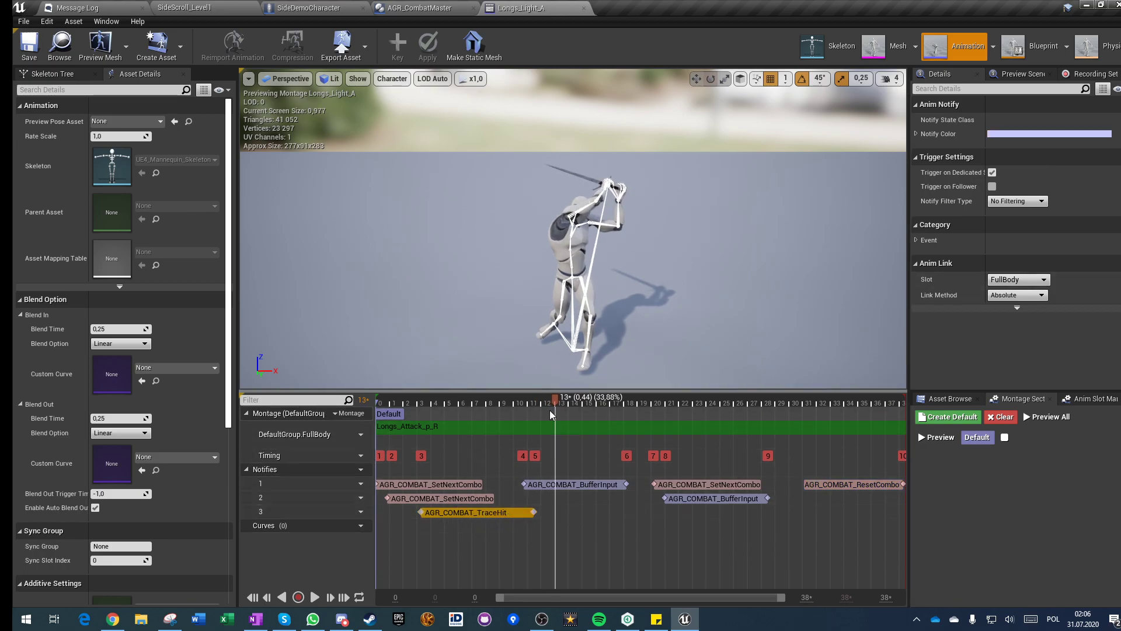
mouse_move(553, 397)
left_mouse_down()
mouse_move(418, 411)
mouse_move(551, 415)
left_mouse_up()
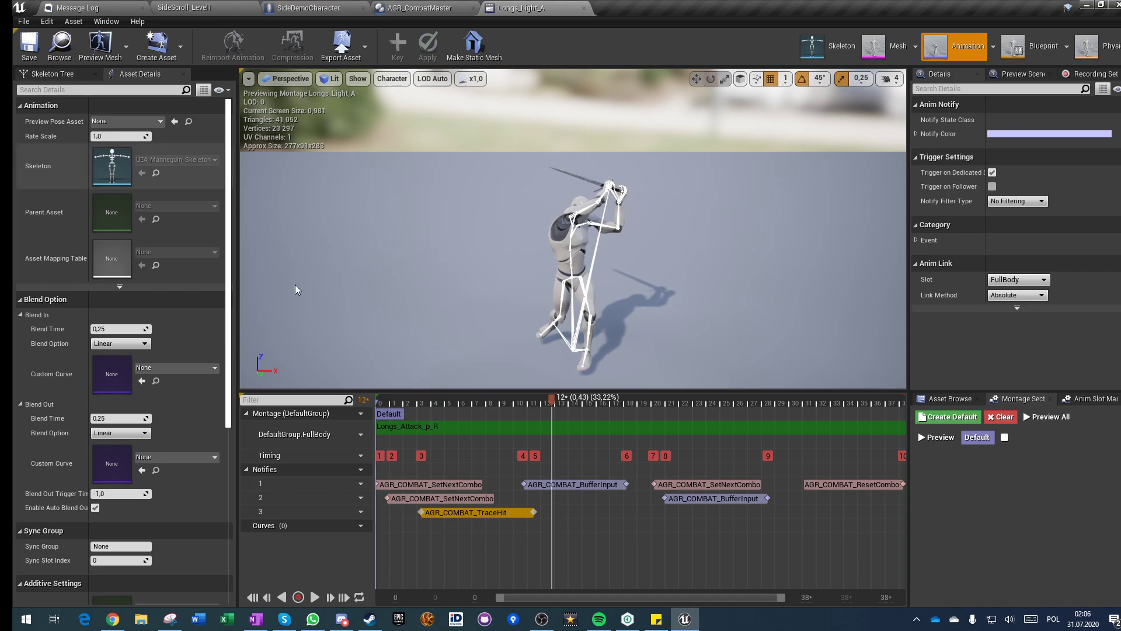
Add an AGR_COMBAT_ActivateWeapon notify after TraceHit on notify track 3, with weapon name LongSword and Clear Other Weapons enabled
right_click(563, 509)
mouse_move(602, 526)
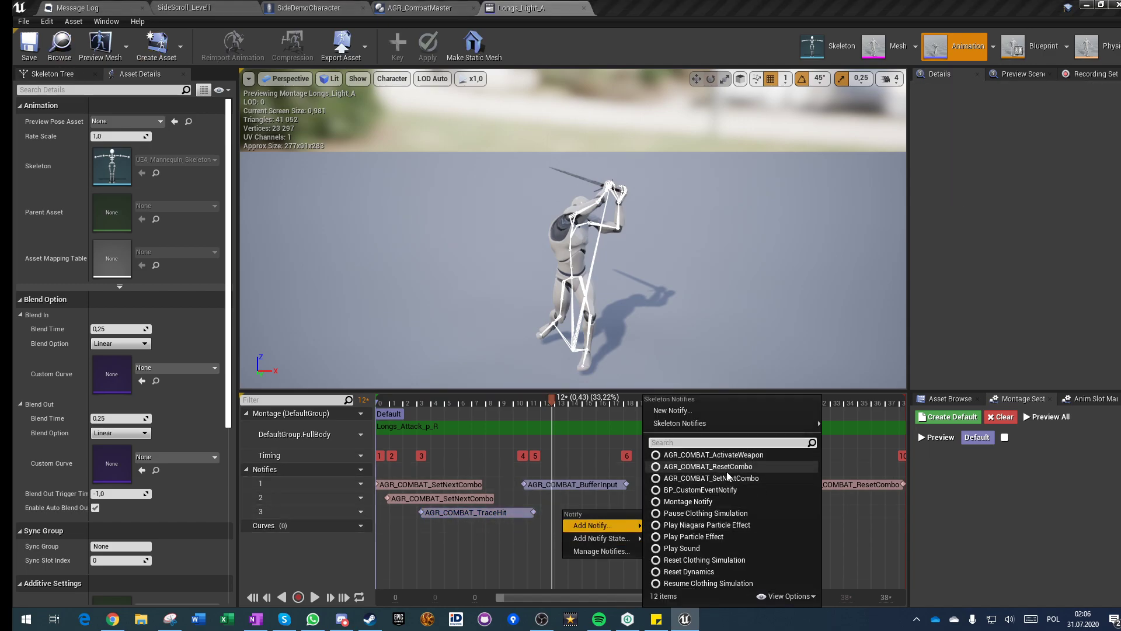
left_click(722, 454)
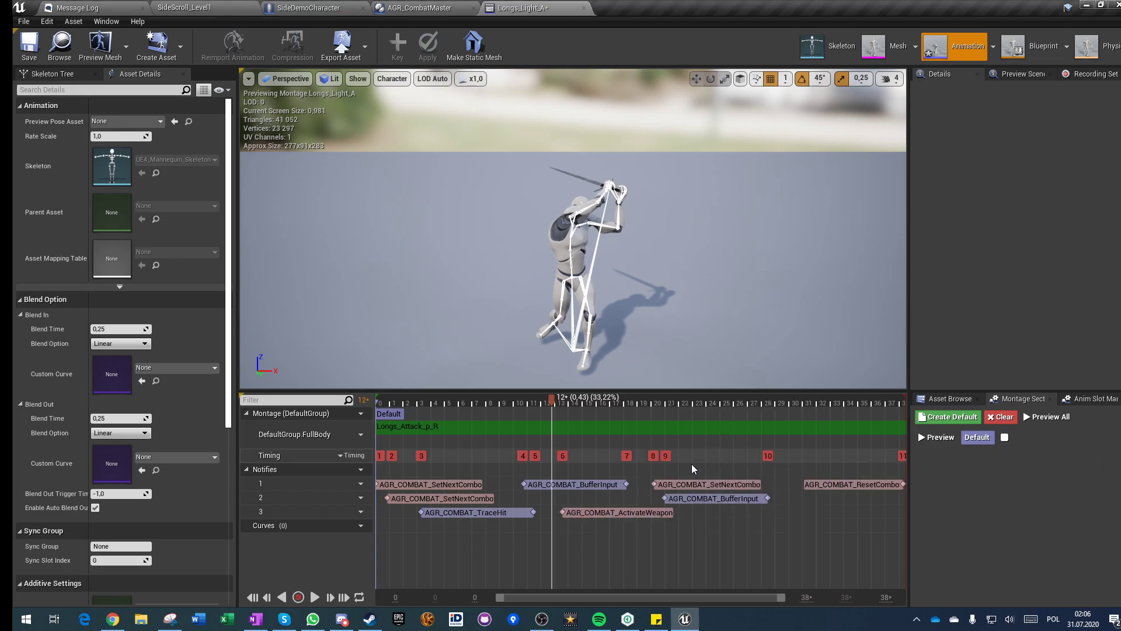
left_click(601, 512)
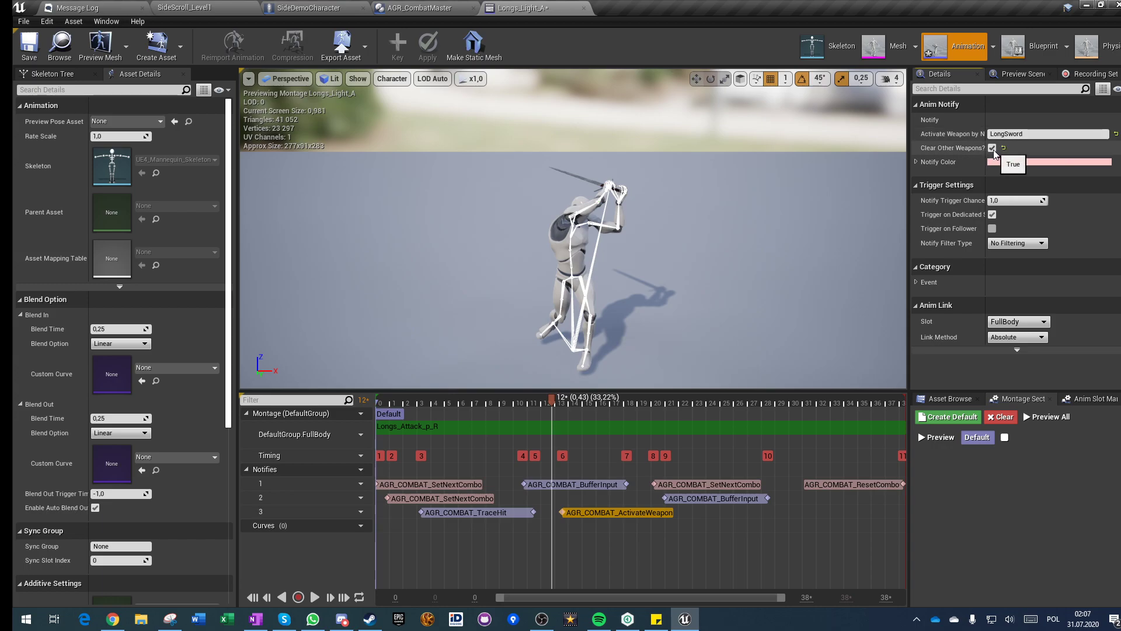
Delete the AGR_COMBAT_ActivateWeapon notify and save the Longs_Light_A montage
key("Delete")
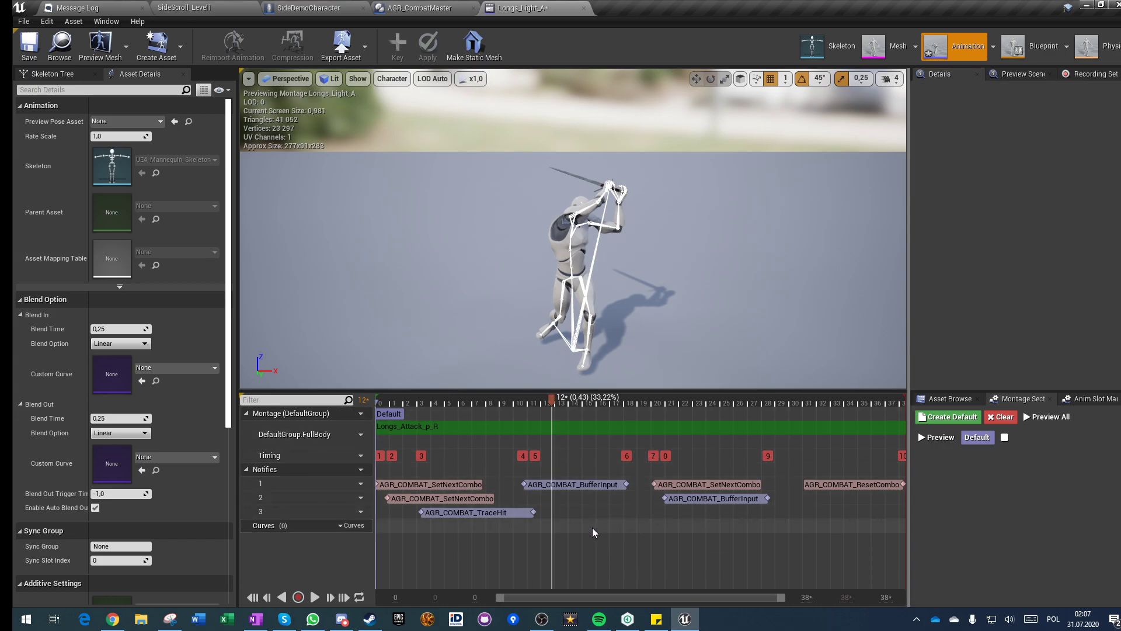
key("ctrl+s")
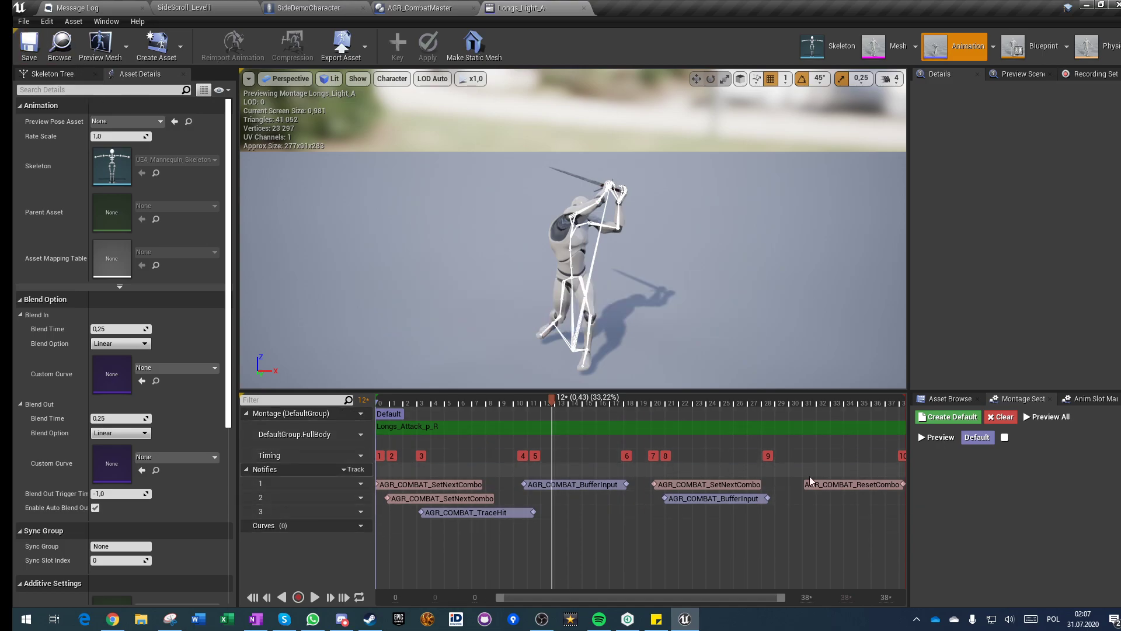
Return to the SideDemoCharacter event graph and examine the Register by Name value on the Setup Register Collision Mesh node
left_click(306, 6)
scroll(484, 347, "up", 5)
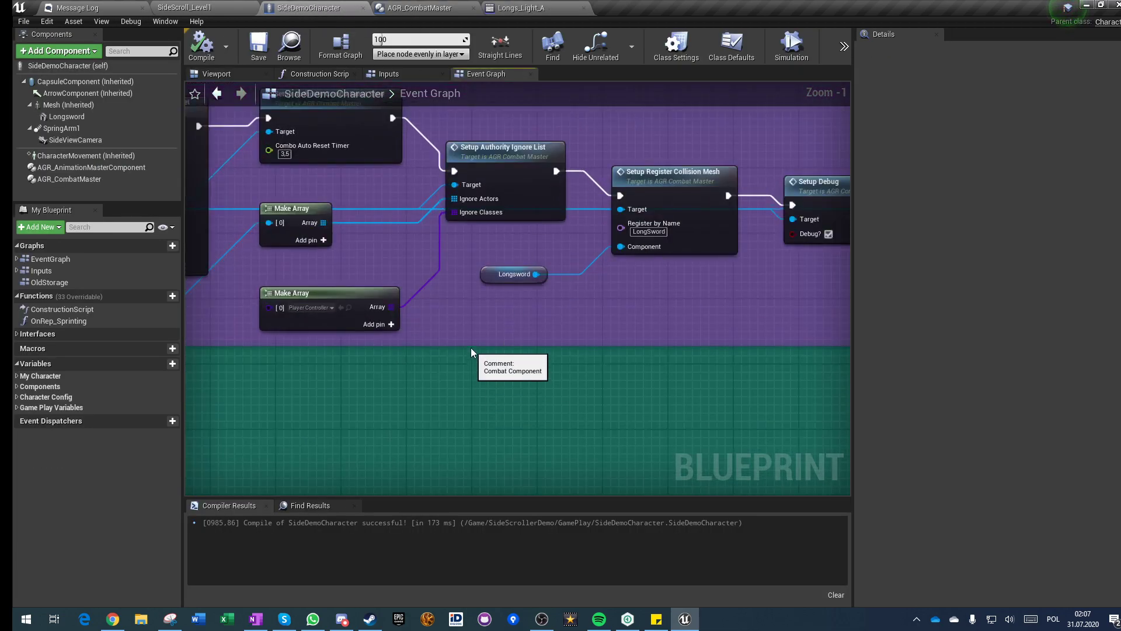
right_click_drag(471, 351, 658, 405)
right_click_drag(635, 307, 495, 263)
scroll(495, 262, "down", 2)
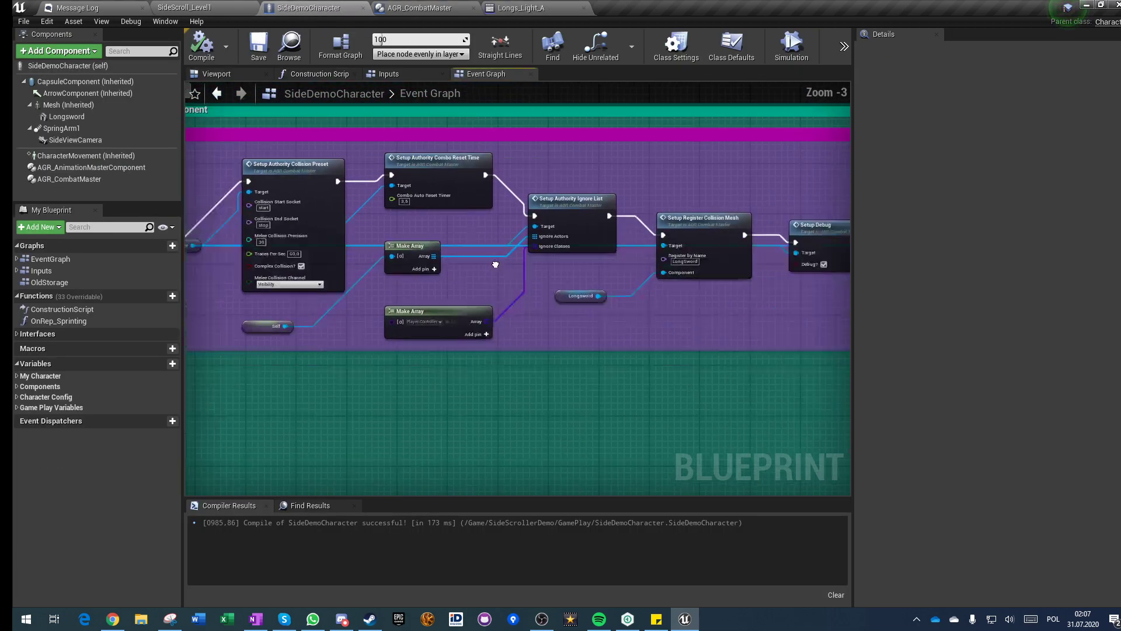
right_click_drag(594, 285, 423, 271)
scroll(423, 271, "up", 3)
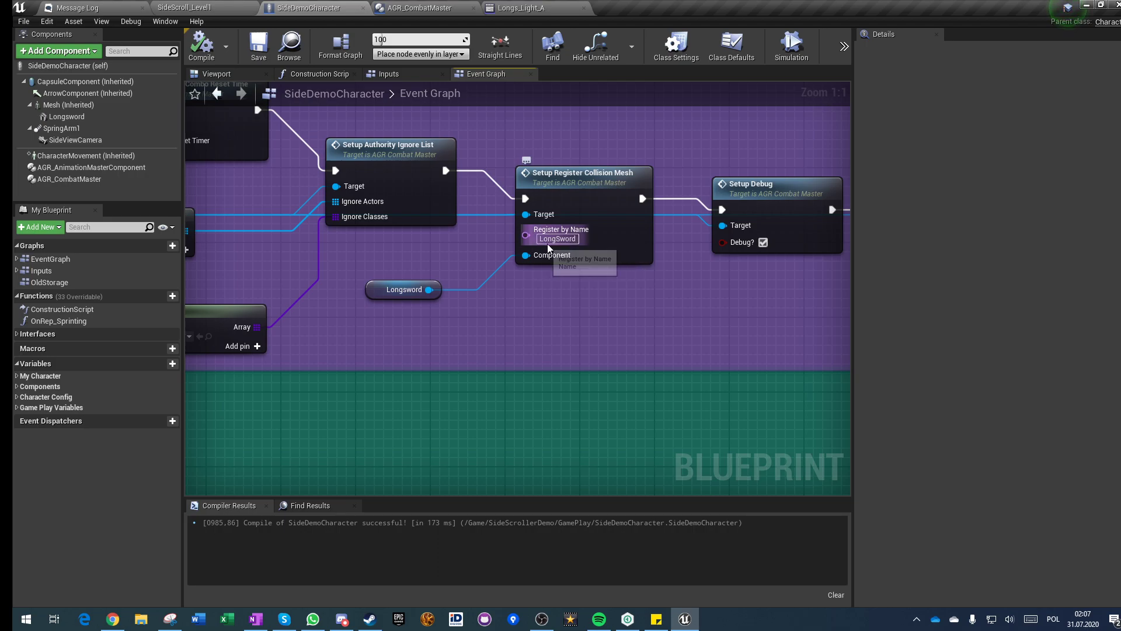
Examine the Setup Debug and Setup Activate Collider nodes, then look over the whole Combat Component section down to Handle Hit
scroll(506, 296, "down", 4)
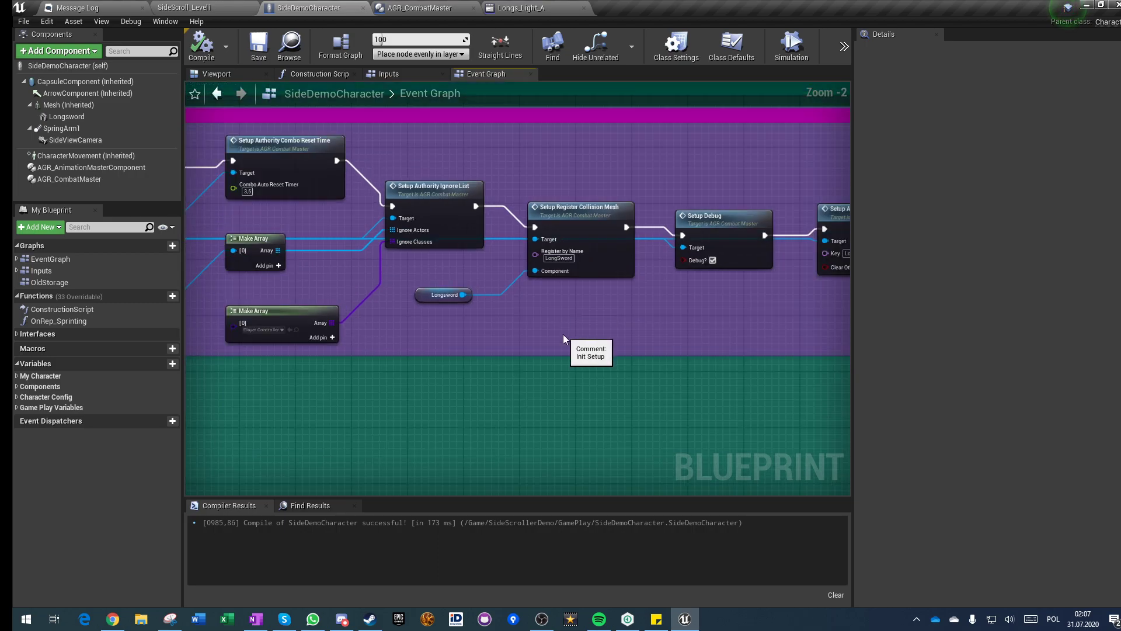
scroll(524, 292, "up", 4)
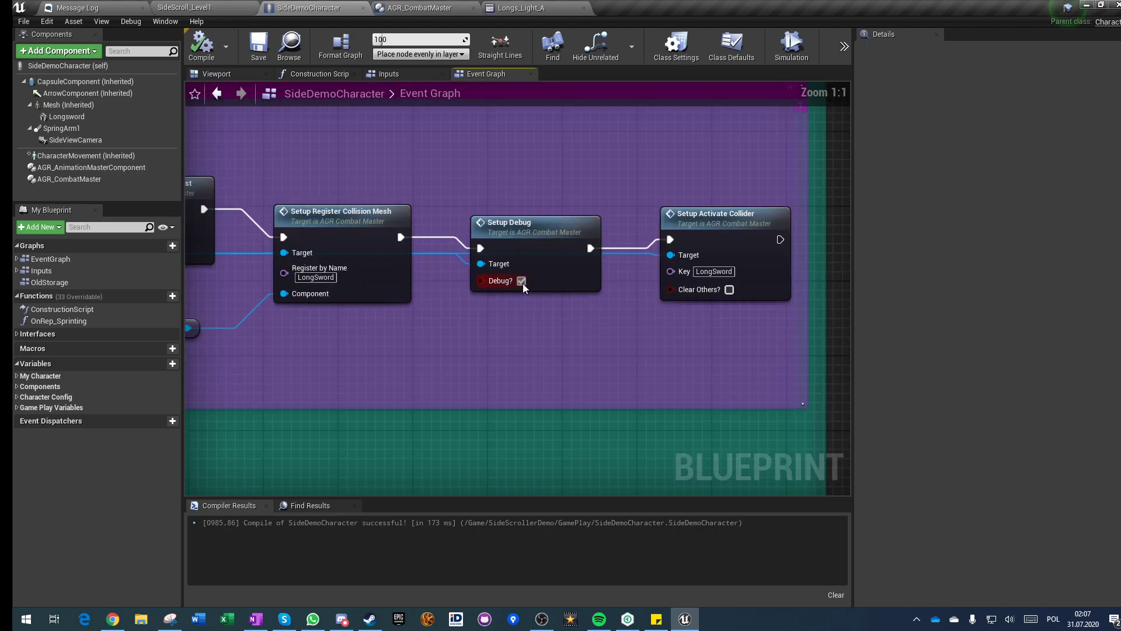
scroll(520, 286, "down", 4)
right_click_drag(475, 338, 674, 288)
scroll(675, 293, "down", 2)
right_click_drag(532, 382, 558, 295)
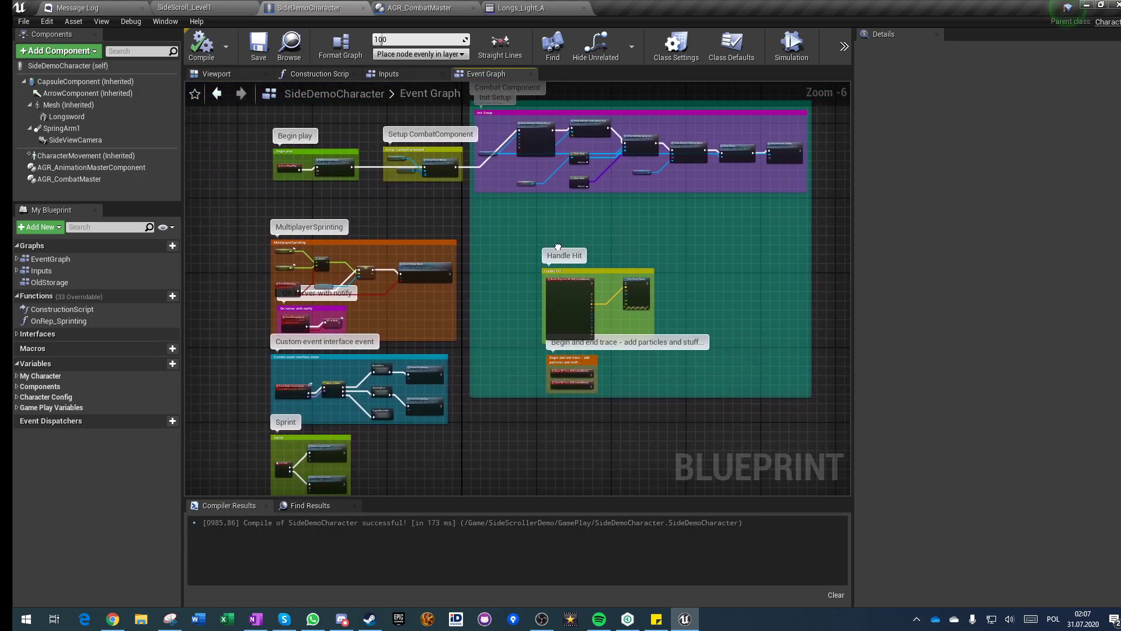
Play SideScroll_Level1 in the editor, move the character through the dungeon and chain longsword attacks to check the combos
left_click(204, 5)
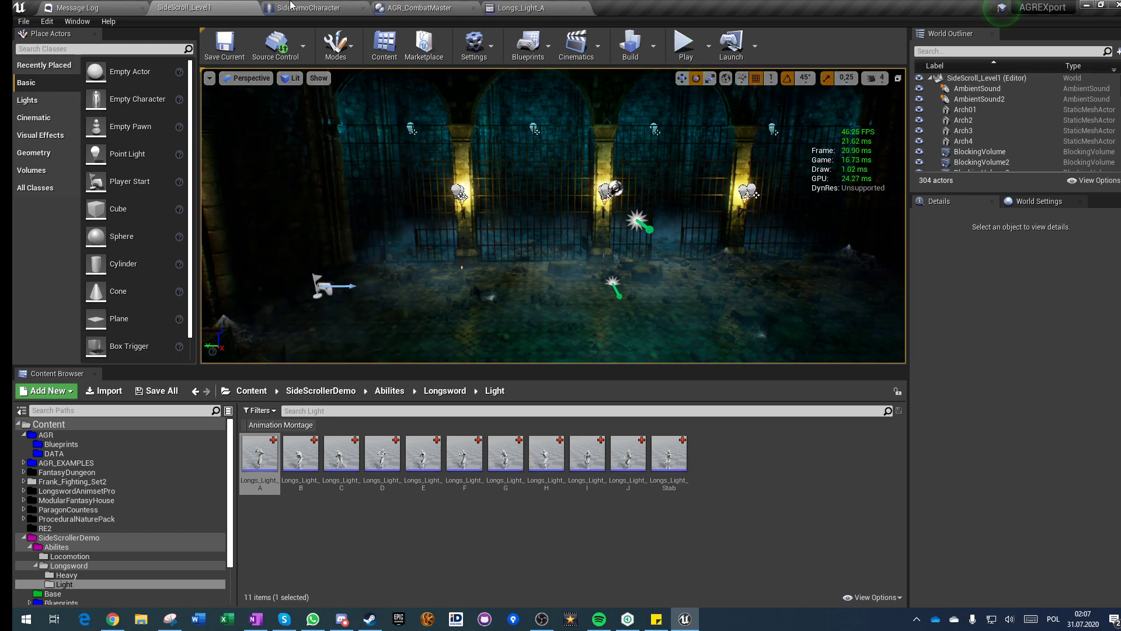
key("alt+p")
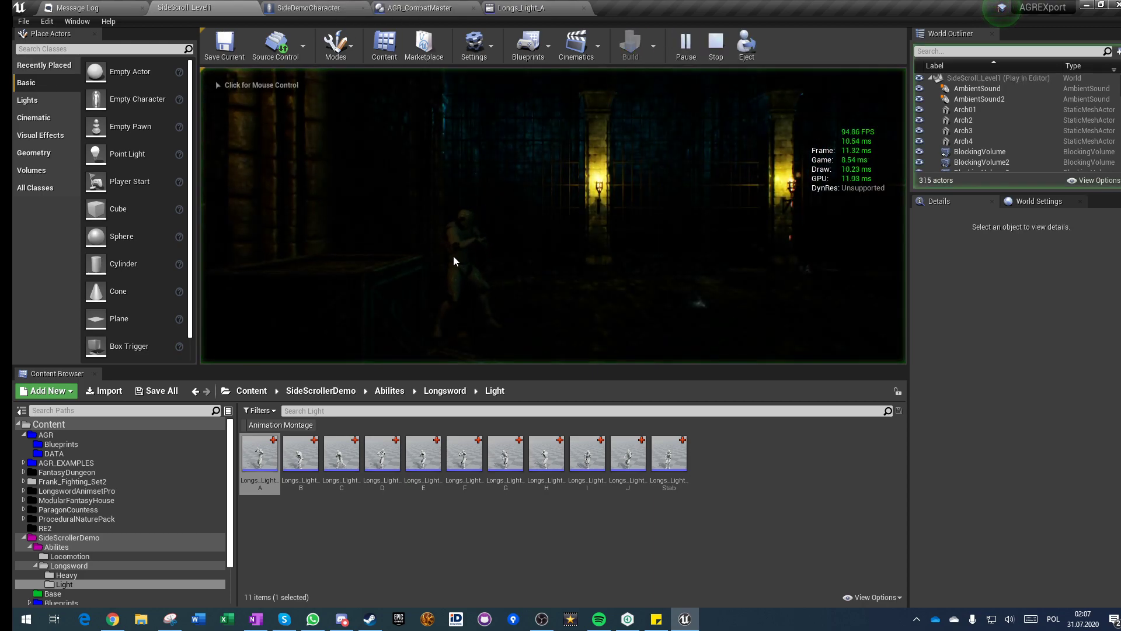
left_click(468, 260)
left_click(552, 216)
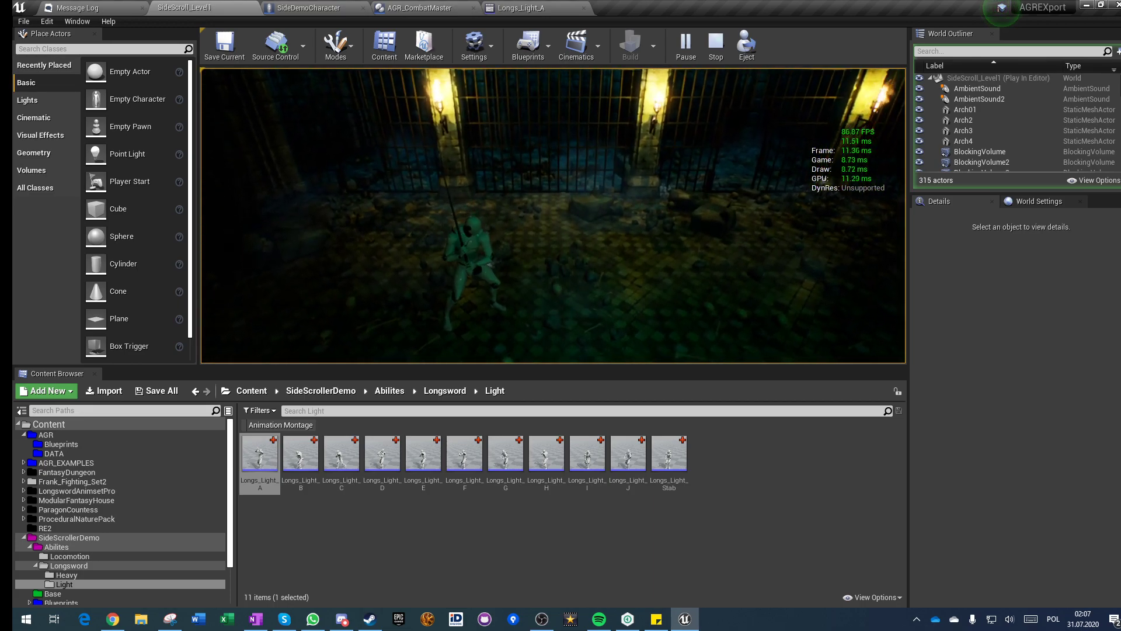
key("d")
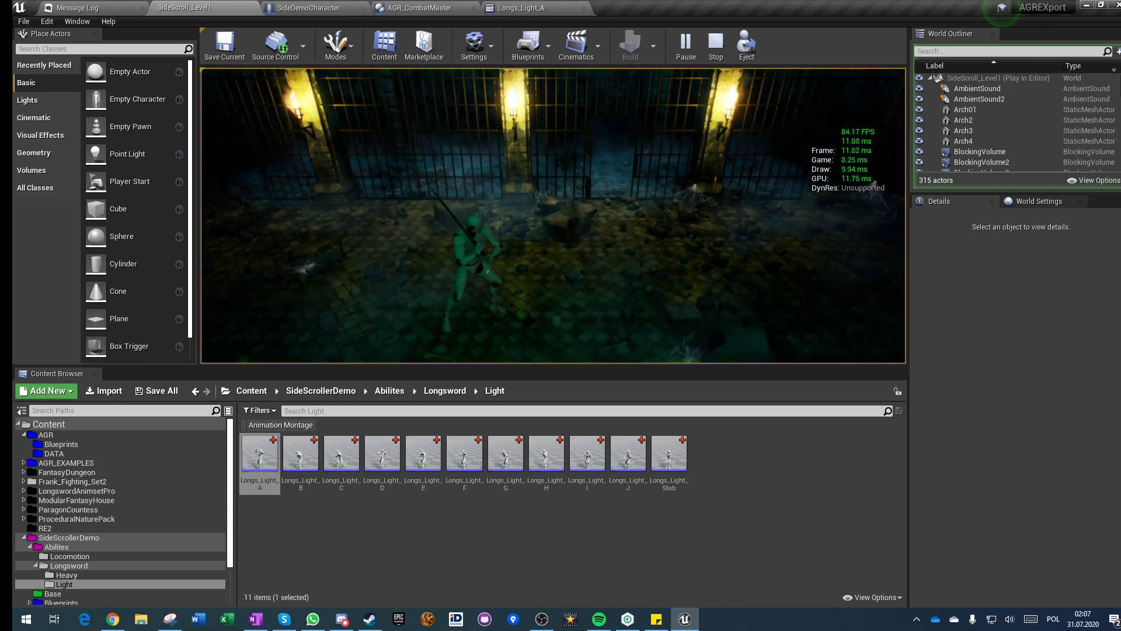
key("x")
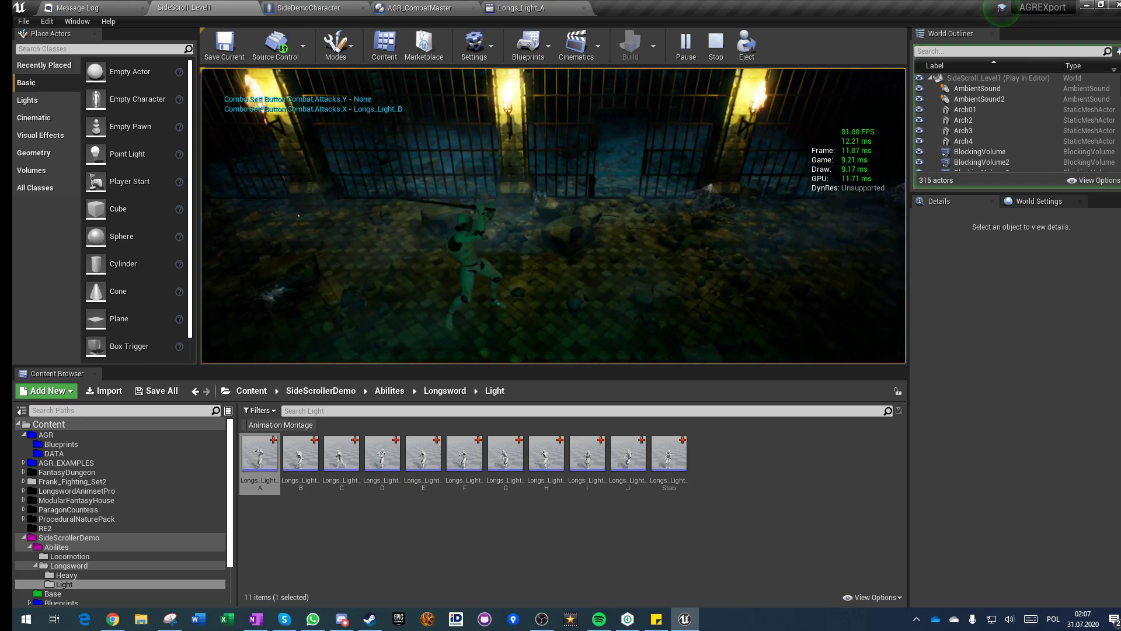
key("x")
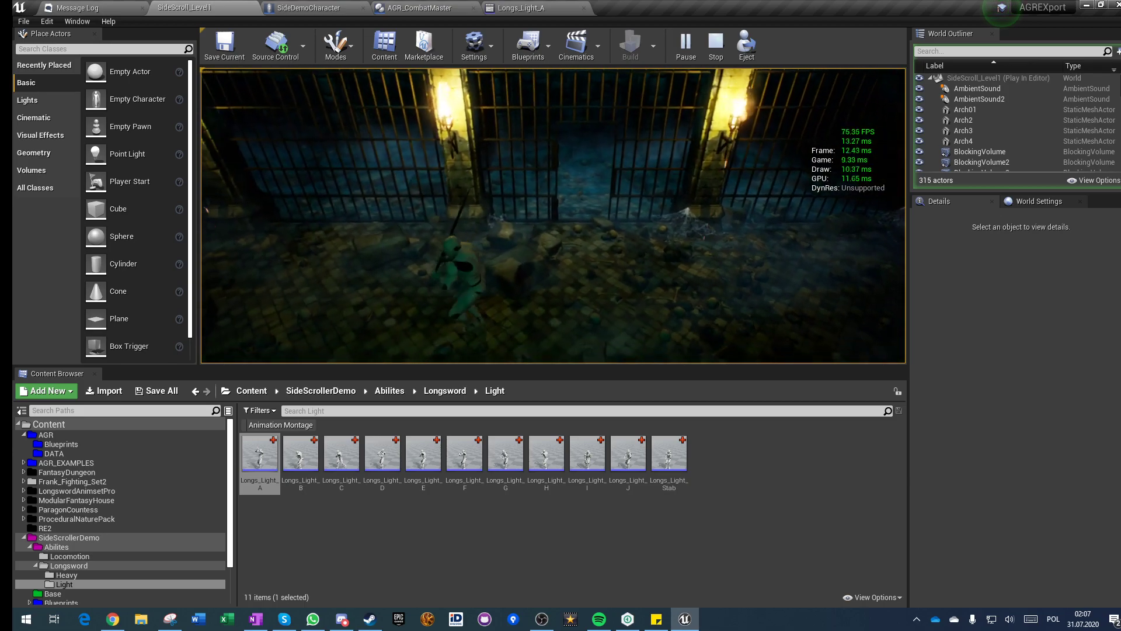
key("w")
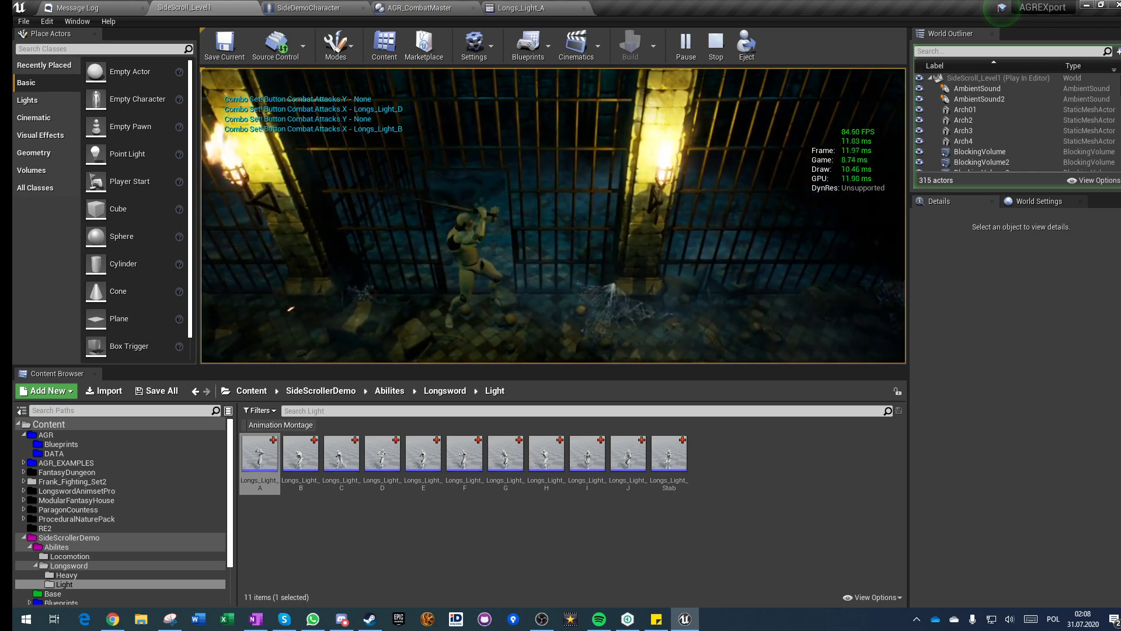
key("x")
key("x")
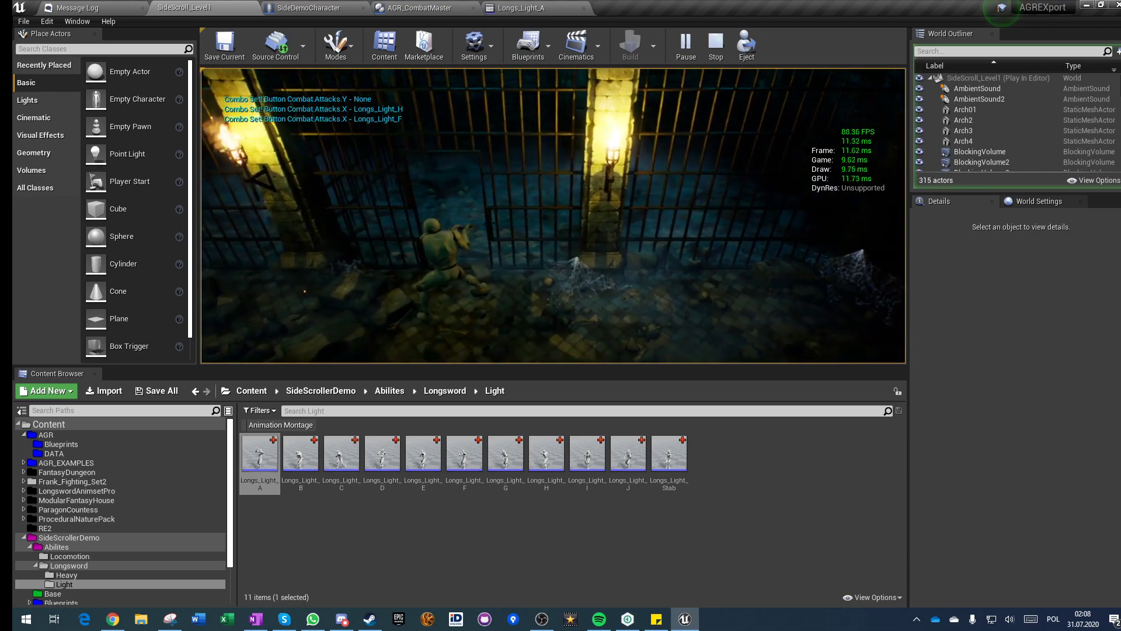
key("s")
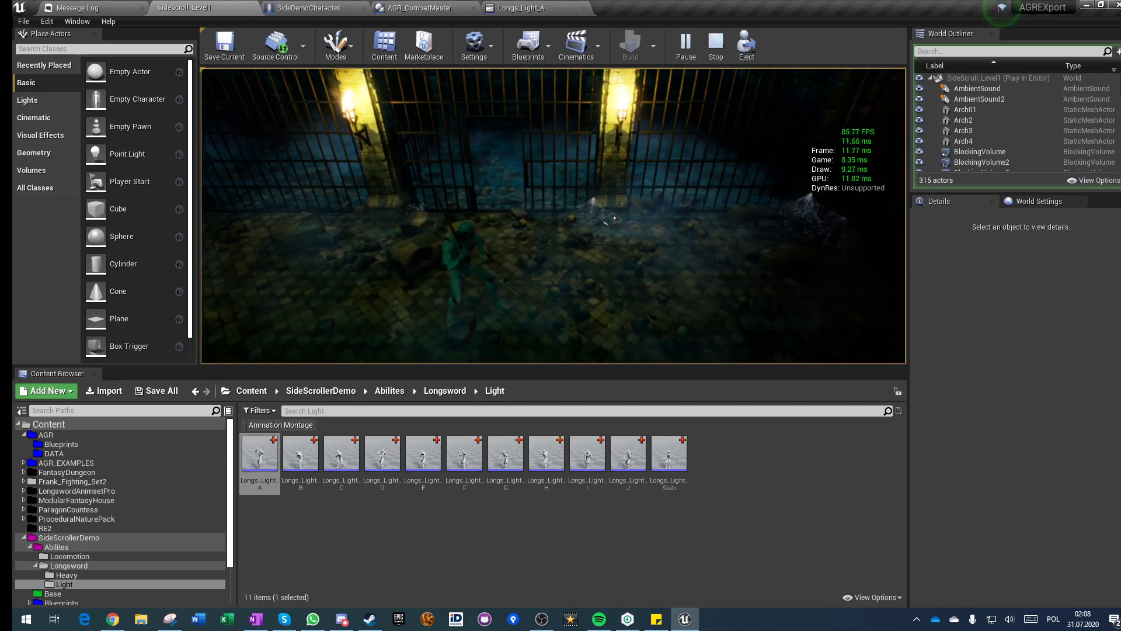
In SideDemoCharacter's Handle Hit section, set the Draw Debug Sphere duration to 0,2, compile and save the blueprint
left_click(314, 7)
scroll(581, 282, "up", 4)
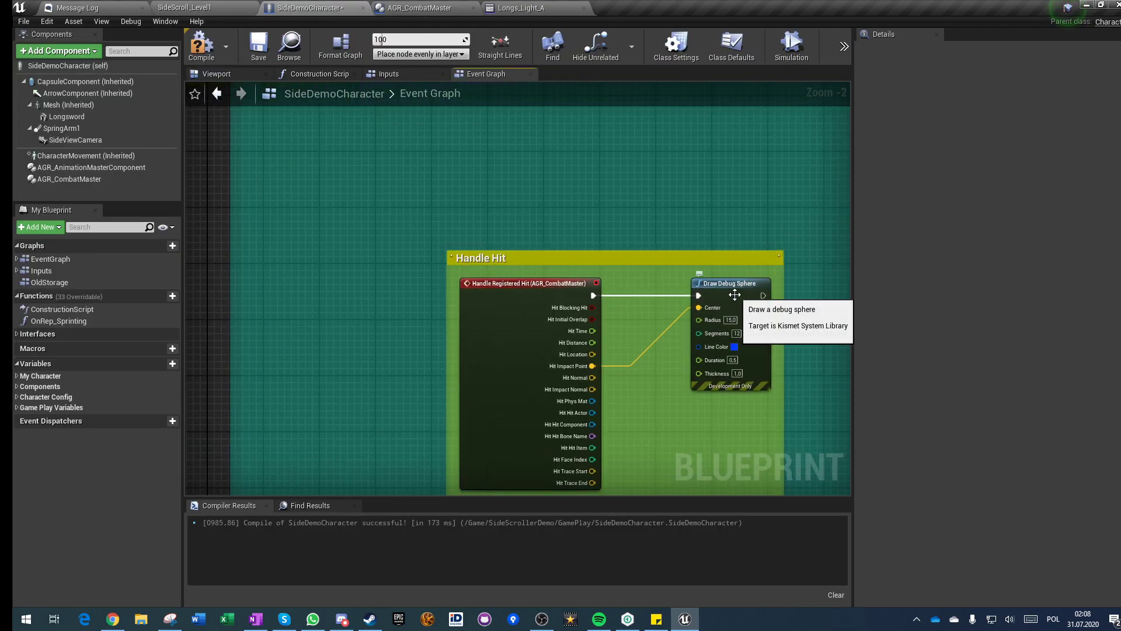
left_click(724, 293)
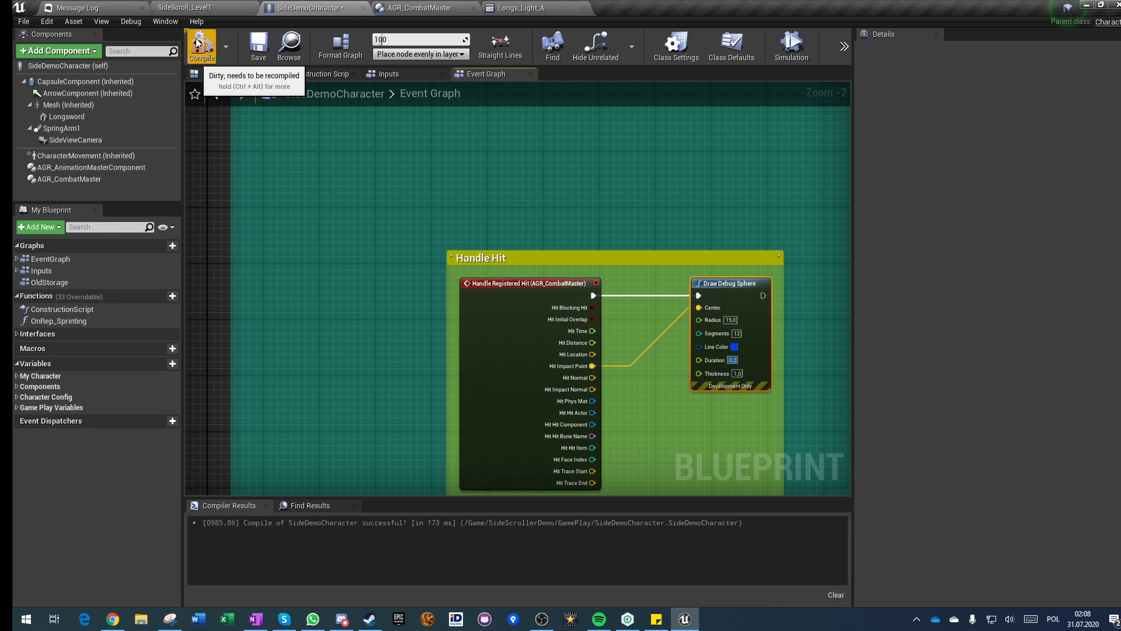
left_click(258, 49)
Play SideScroll_Level1 again and perform repeated longsword combos near the barred gates to examine the debug hit spheres
left_click(184, 7)
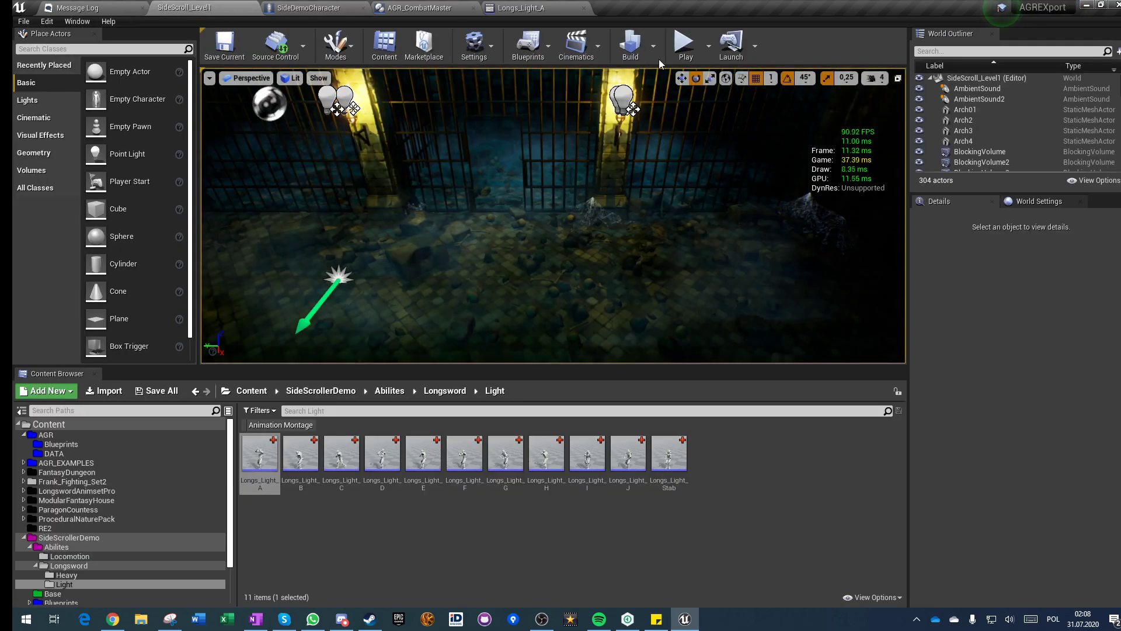
left_click(683, 51)
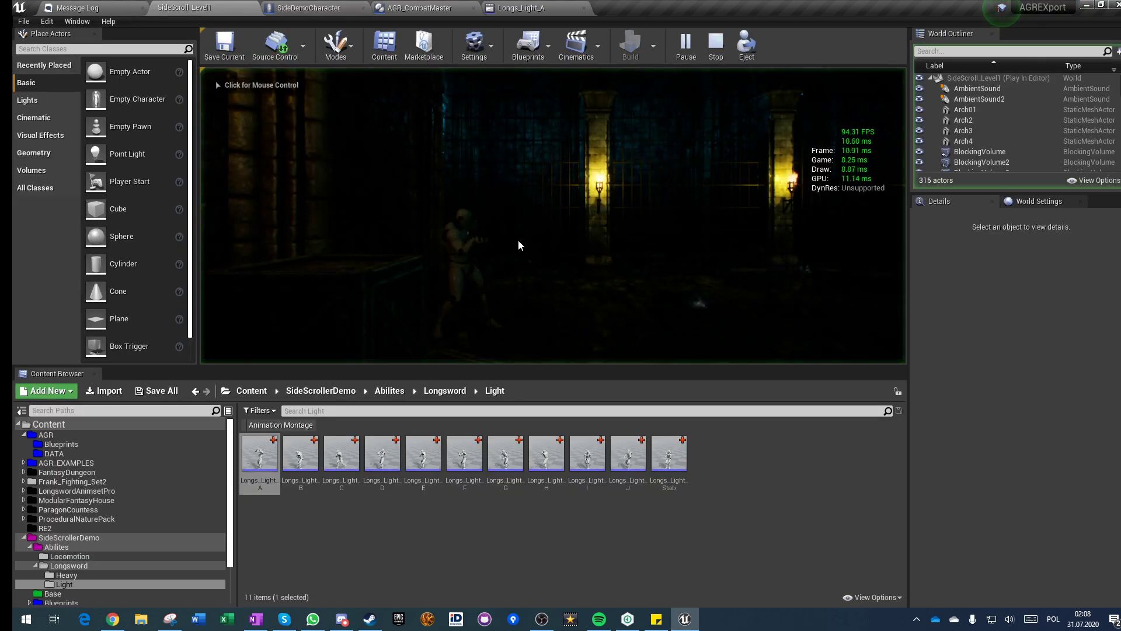
key("d")
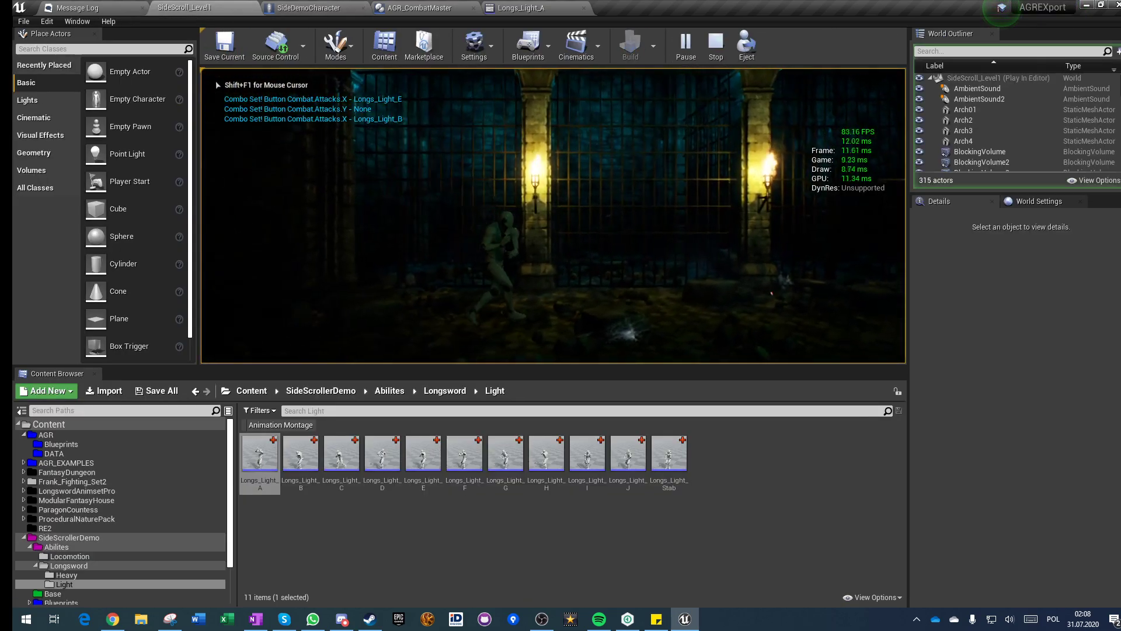
key("x")
key("x")
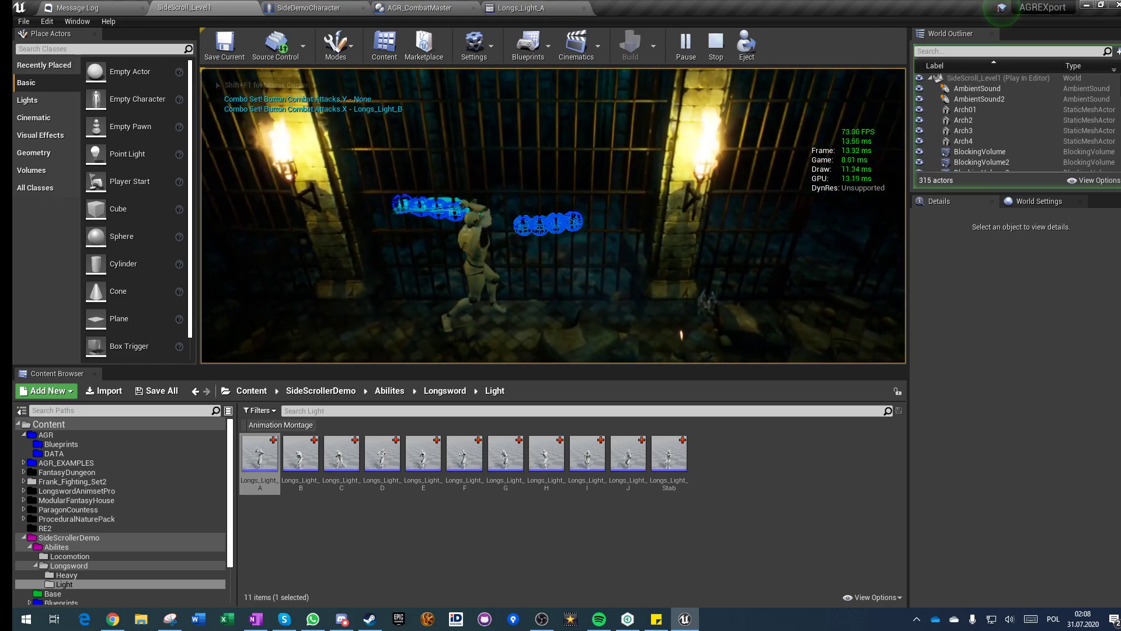
key("x")
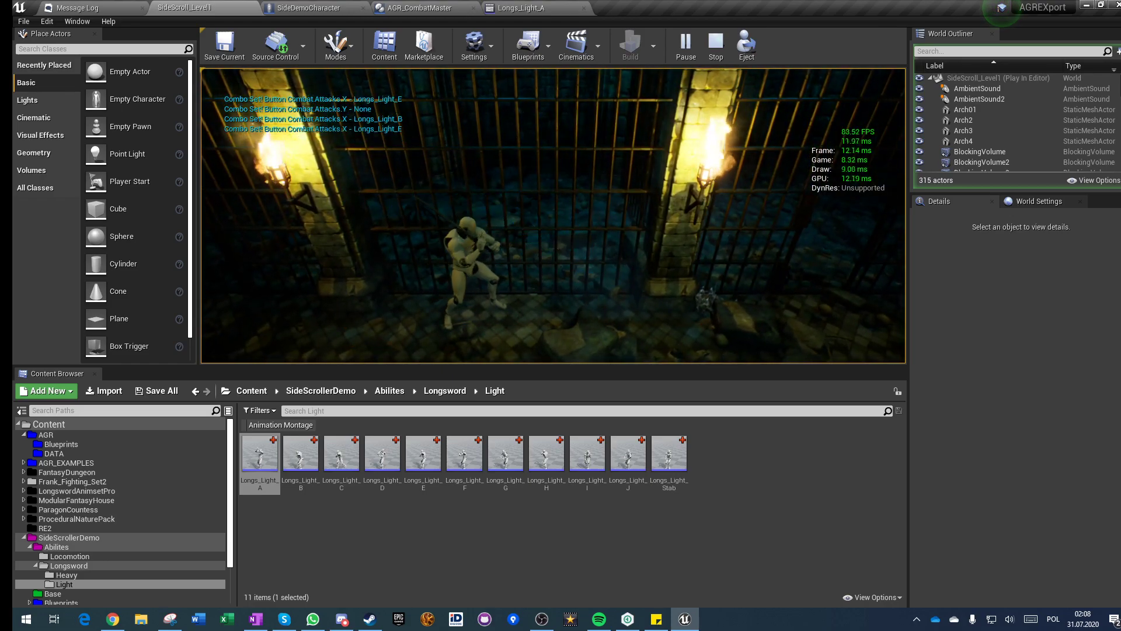
key("x")
key("x")
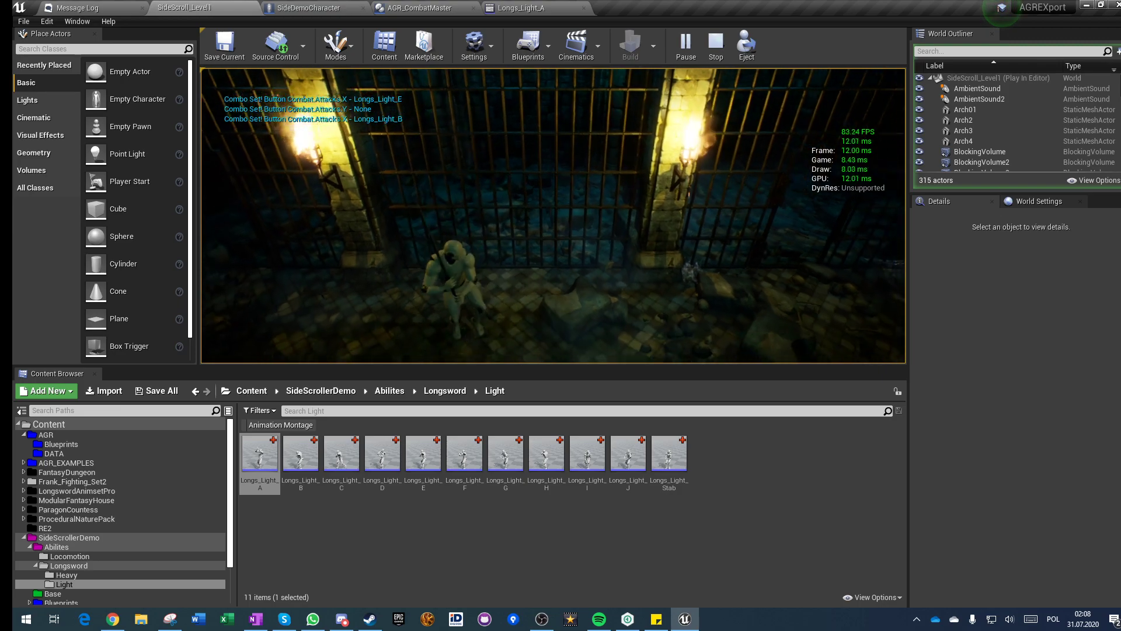
key("e")
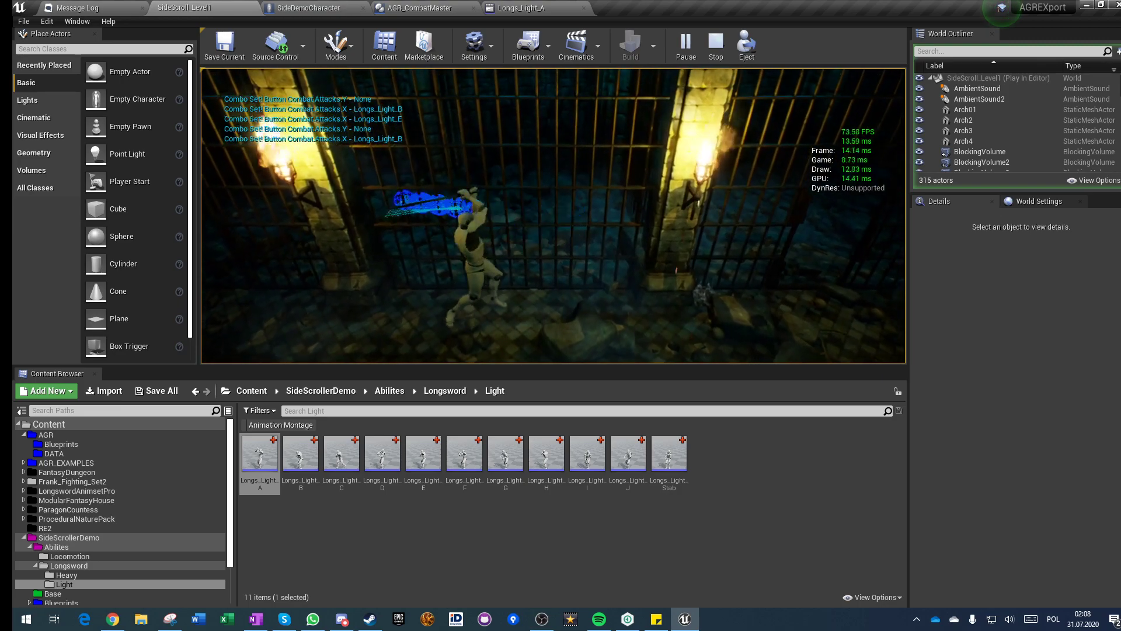
key("e")
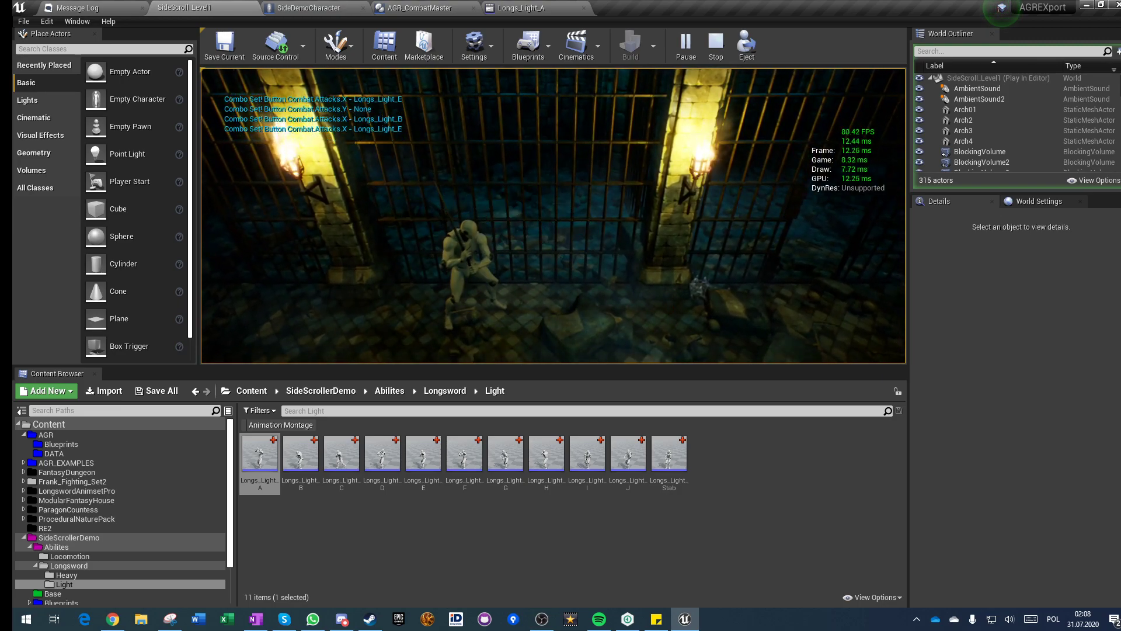
key("e")
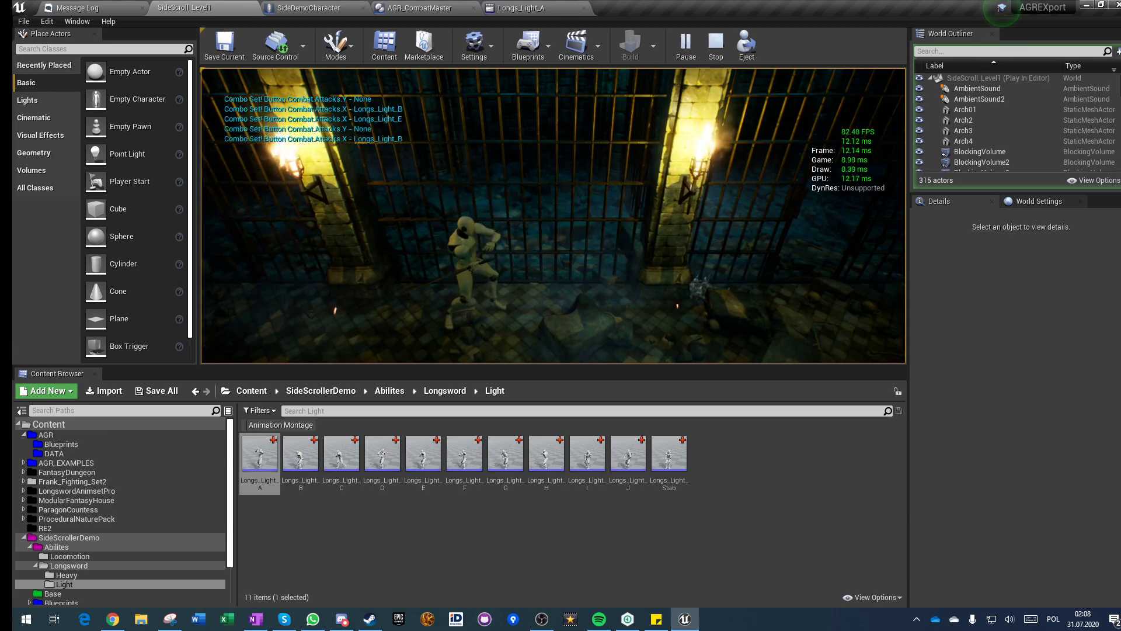
key("e")
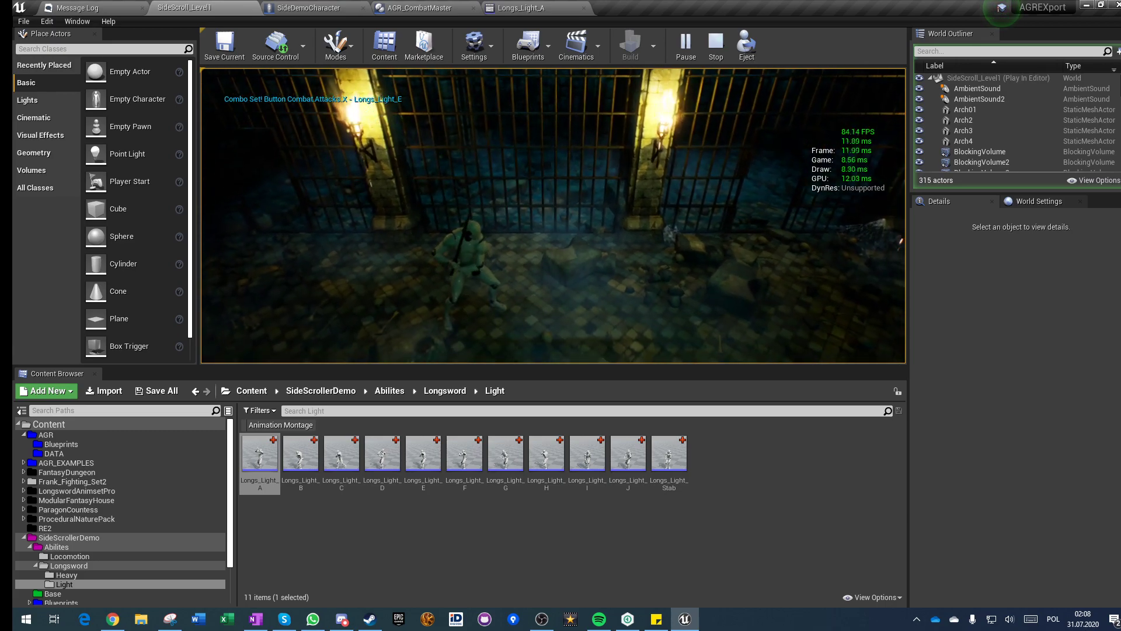
Slow the game down with the Slomo console command and perform longsword attacks to examine the hit traces
key("grave")
type("Slomo 0.")
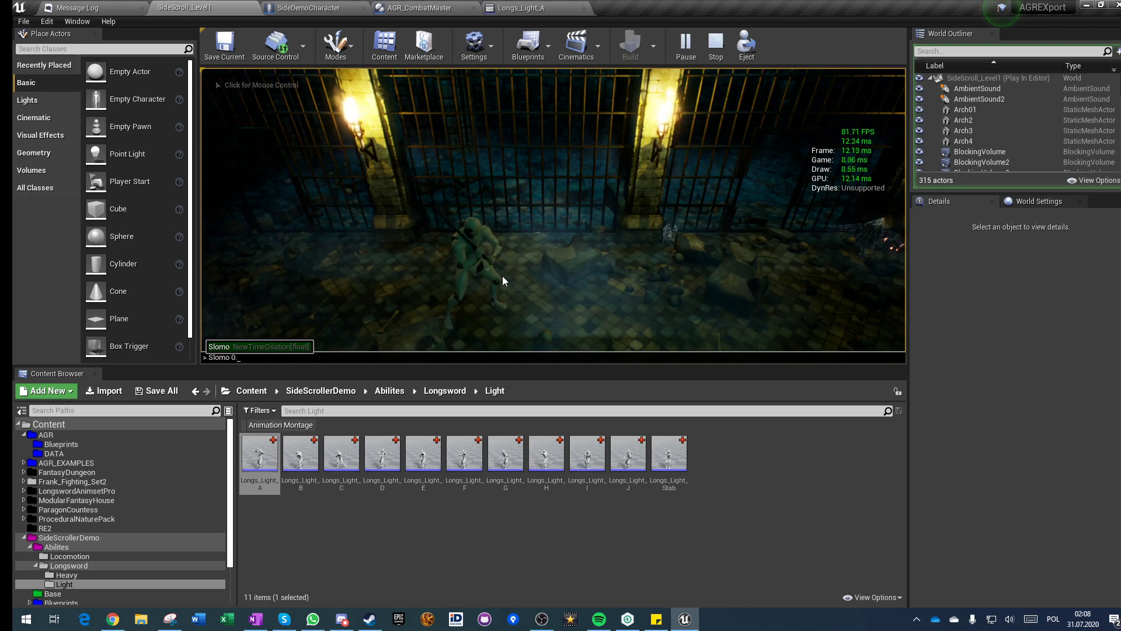
left_click(502, 276)
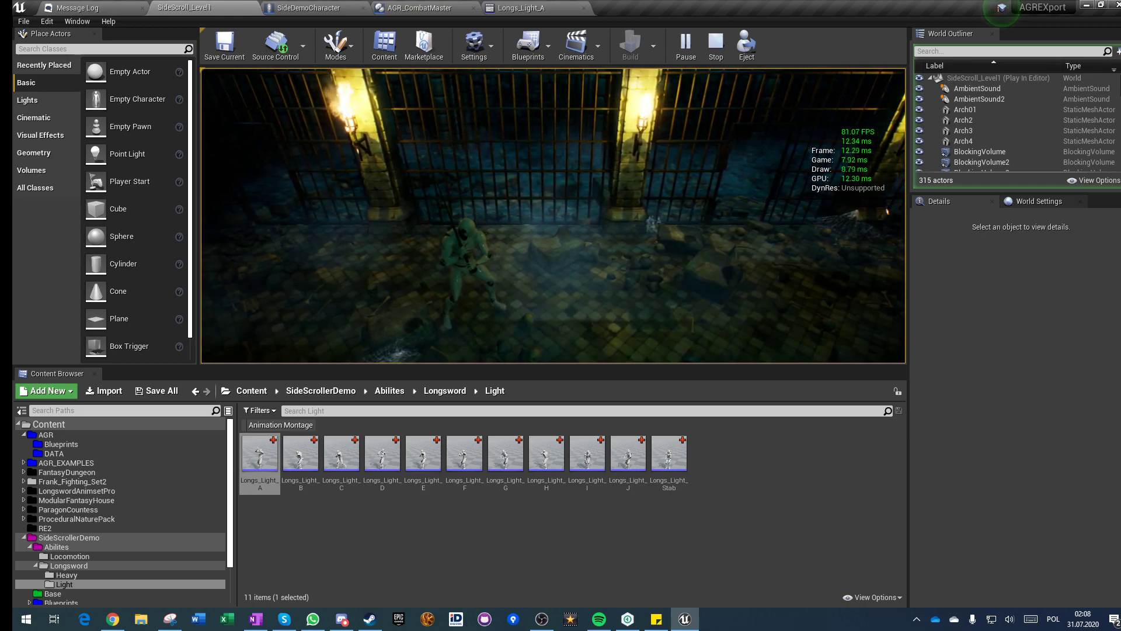
key("space")
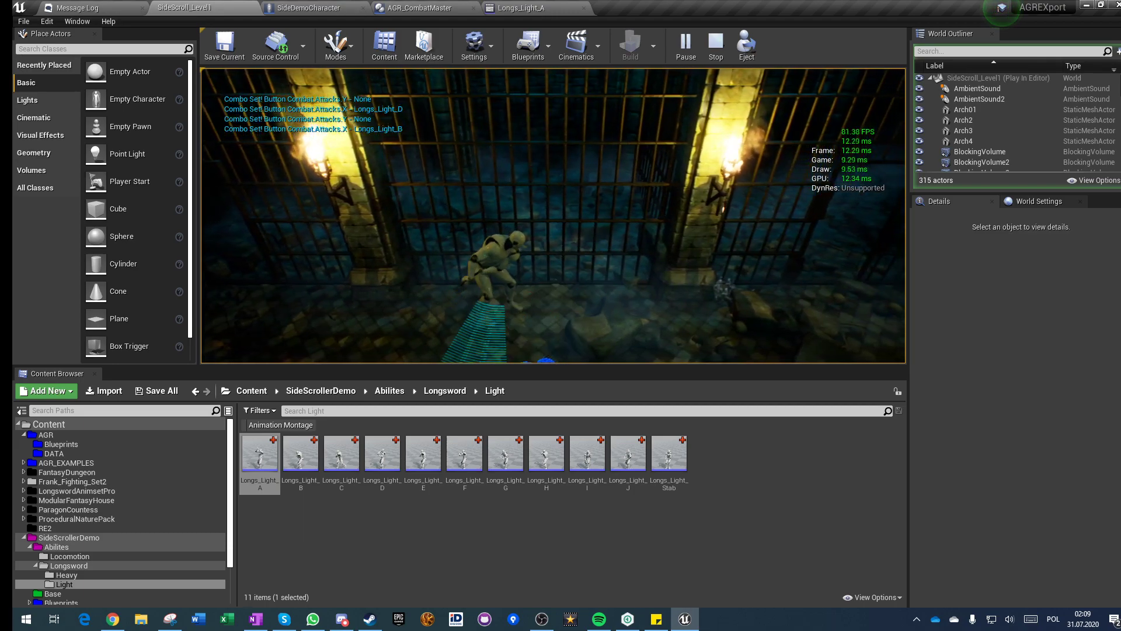
Return the game to normal speed with the console command Slomo 1
key("grave")
type("Slomo 0")
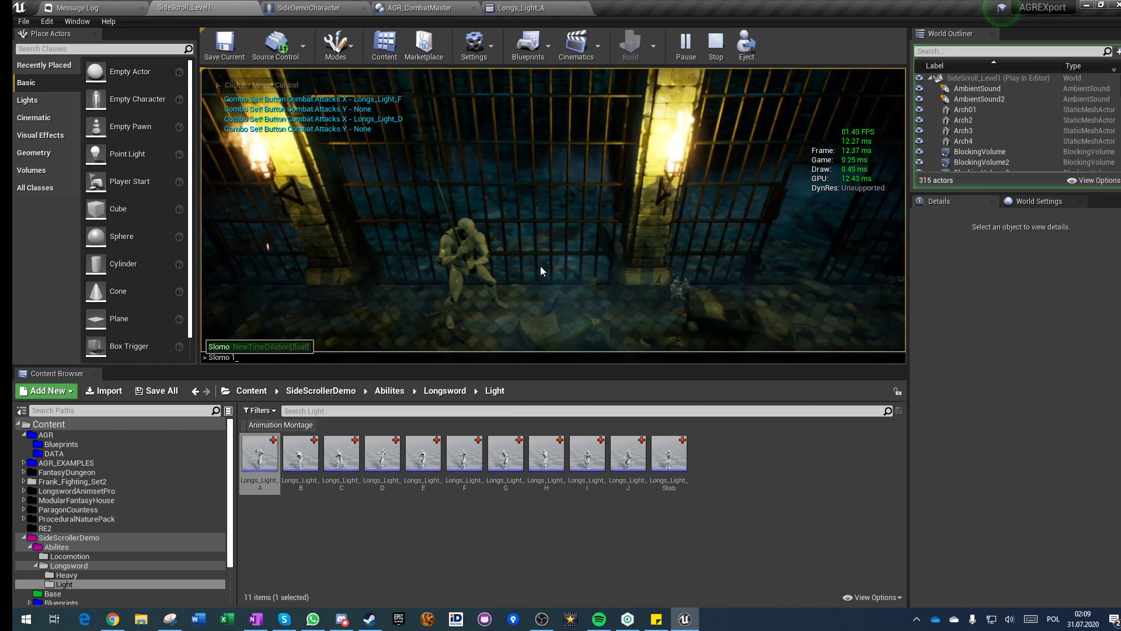
key("Return")
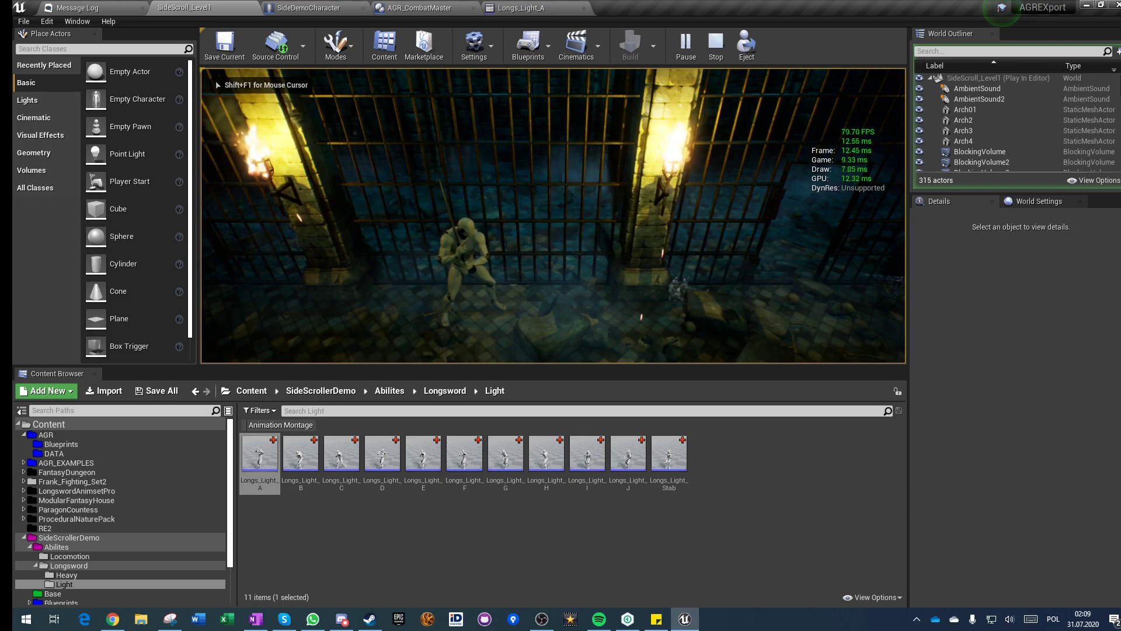
Chain light longsword attacks at normal speed to examine the combo order and the hit traces
left_click(553, 215)
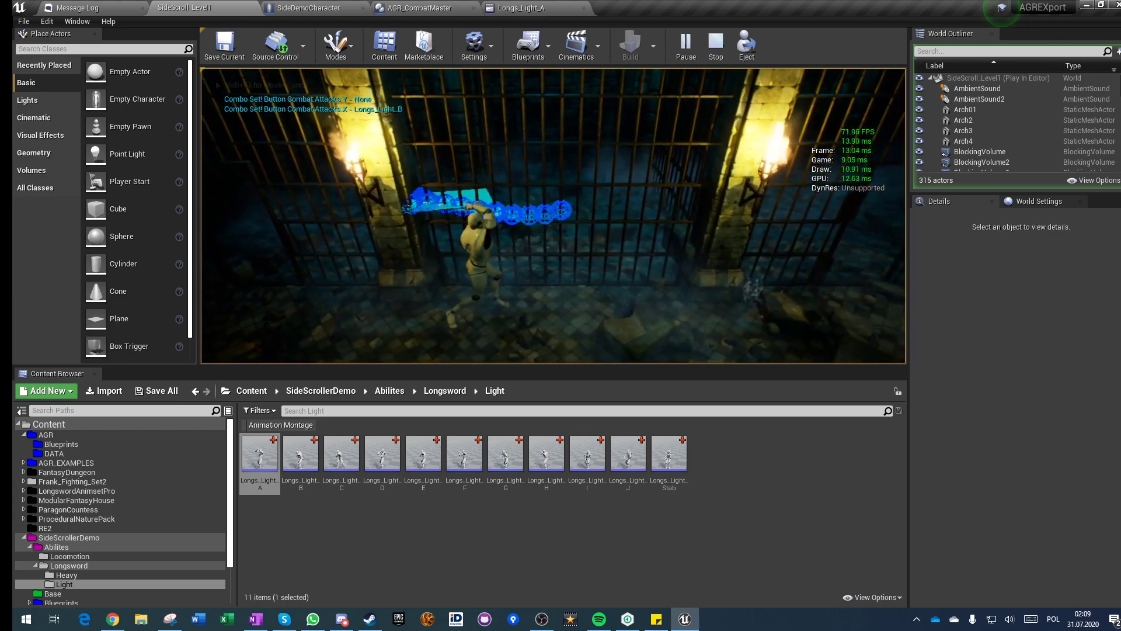
left_click(553, 215)
left_click(553, 215)
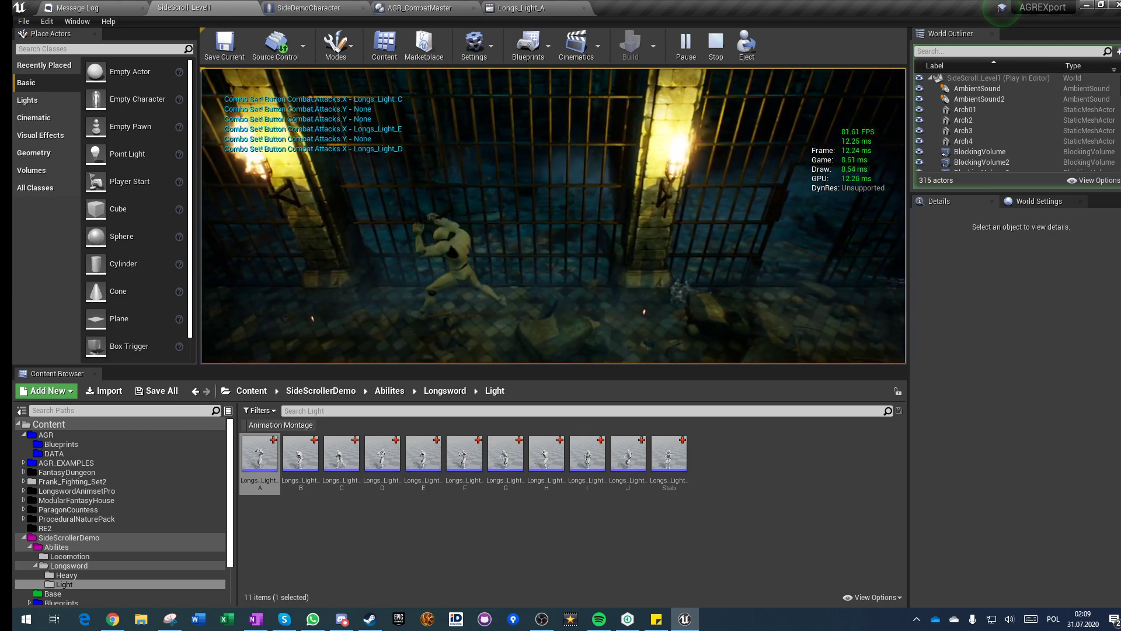
left_click(553, 215)
left_click(553, 215)
left_click(553, 216)
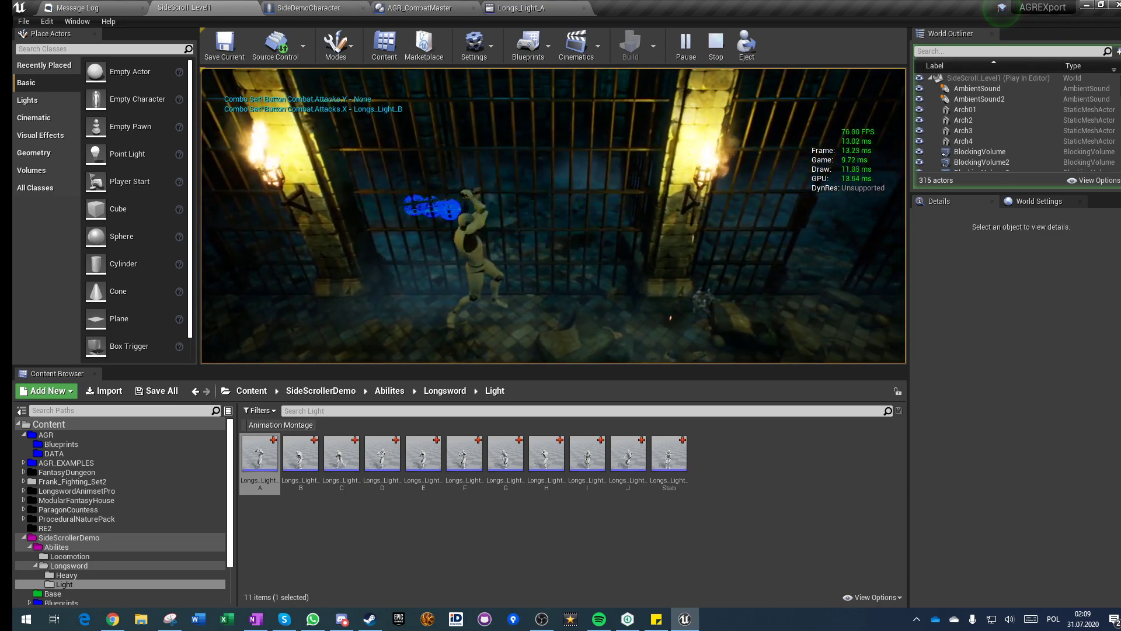
left_click(553, 215)
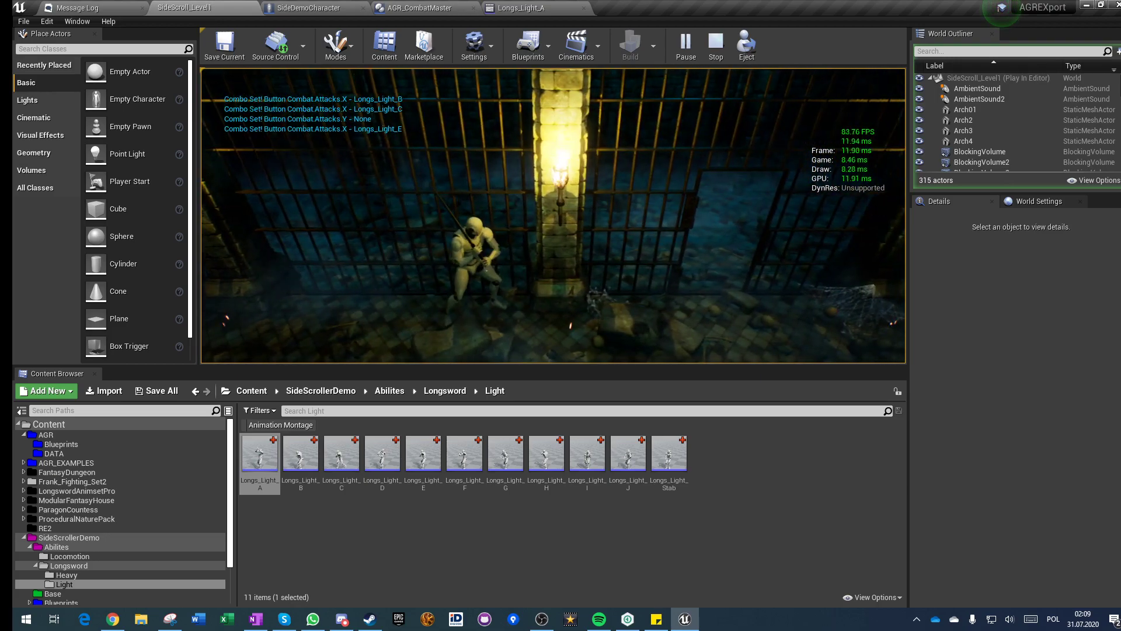
left_click(553, 215)
left_click(553, 216)
left_click(553, 216)
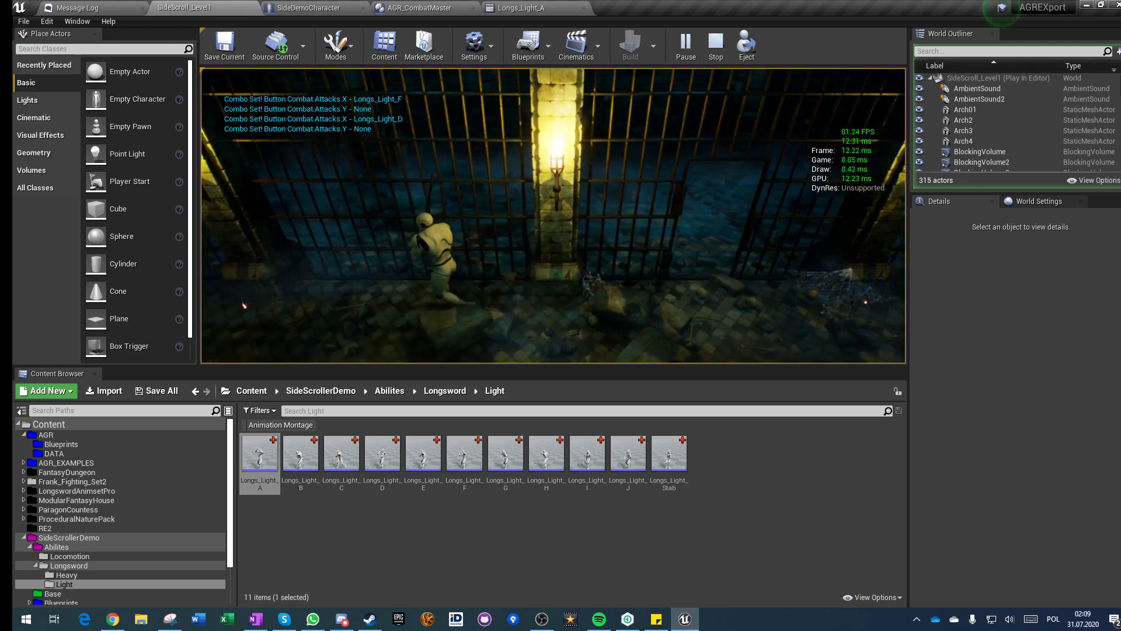
Cap the frame rate with the console command t.MaxFPS 15 and perform longsword attacks to check the traces
key("grave")
type("t.MaxFPS ")
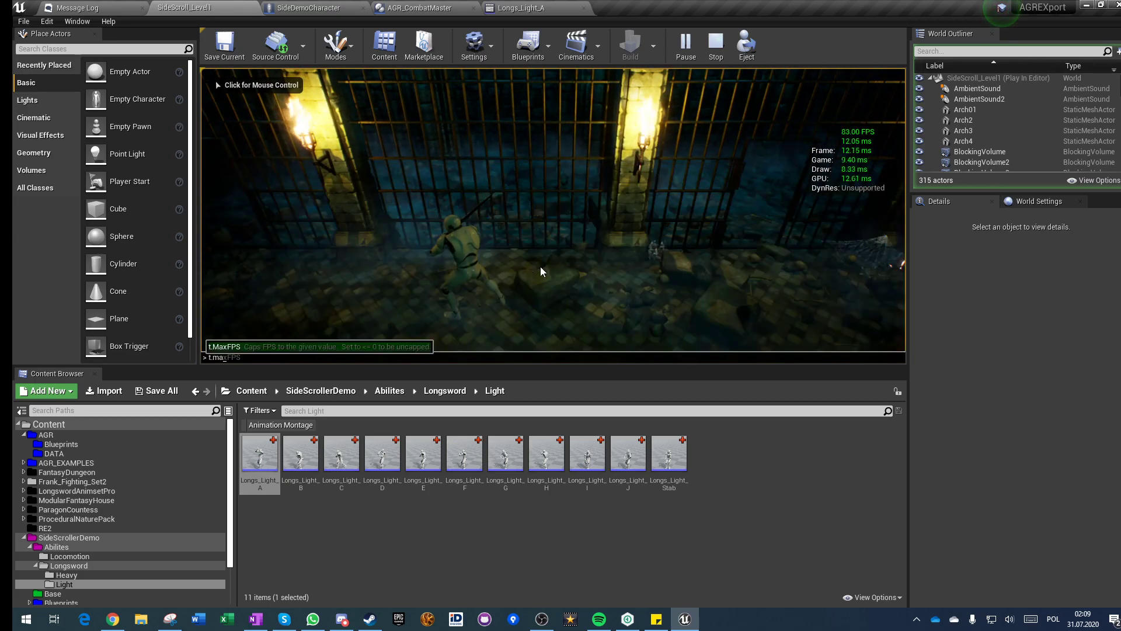
type("15")
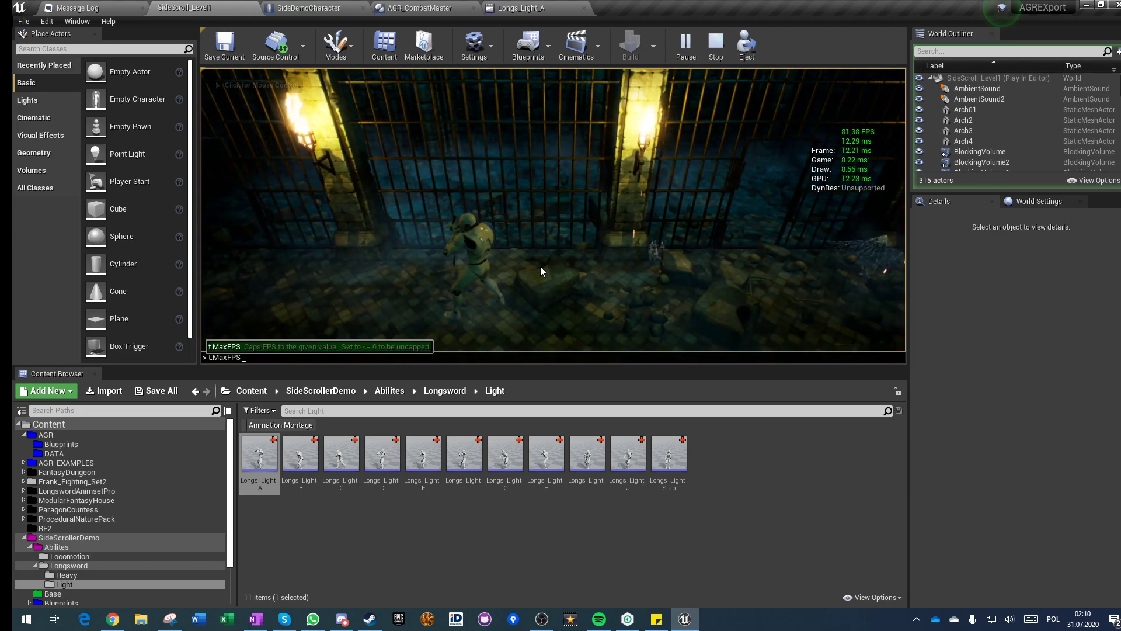
key("Return")
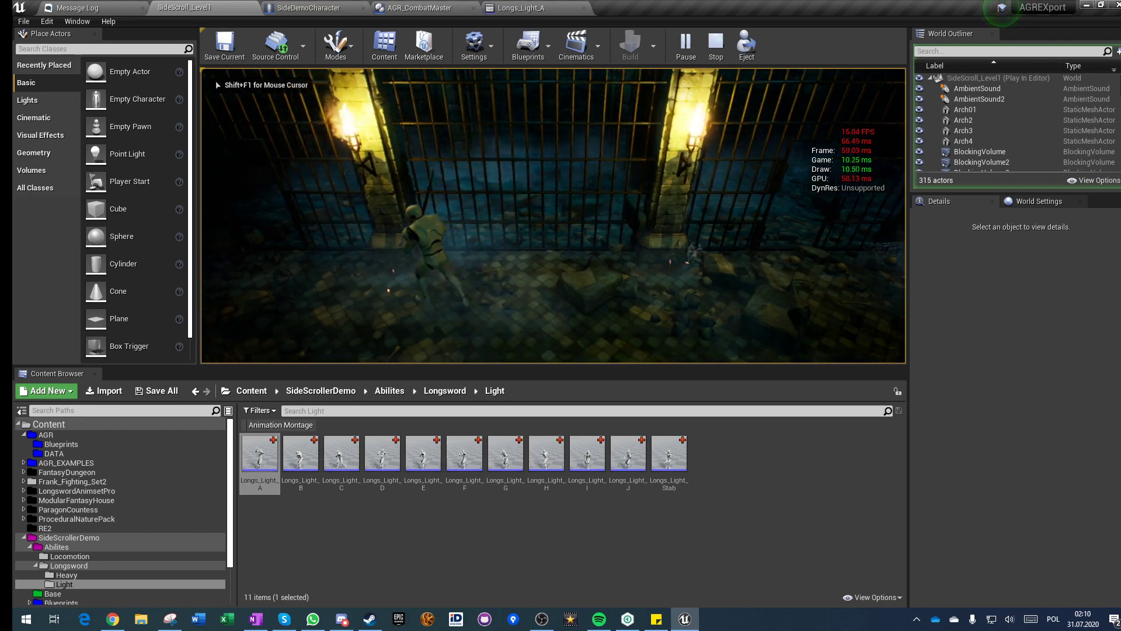
left_click(552, 215)
left_click(553, 215)
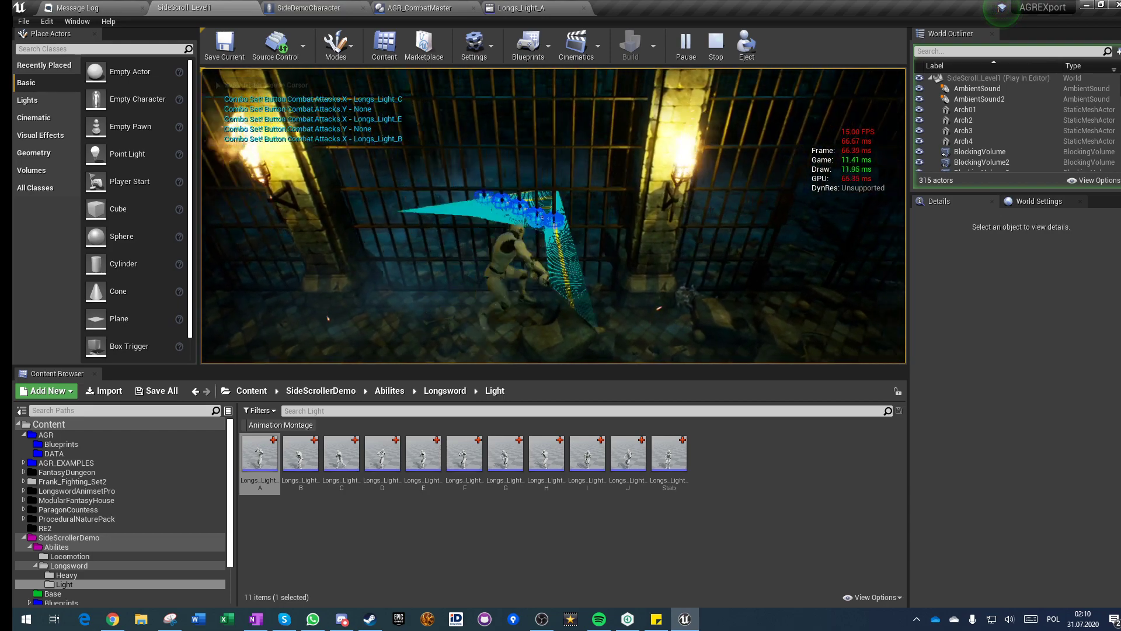
Chain light longsword attacks while moving the character at the capped frame rate to examine the hit traces
left_click(552, 215)
left_click(552, 216)
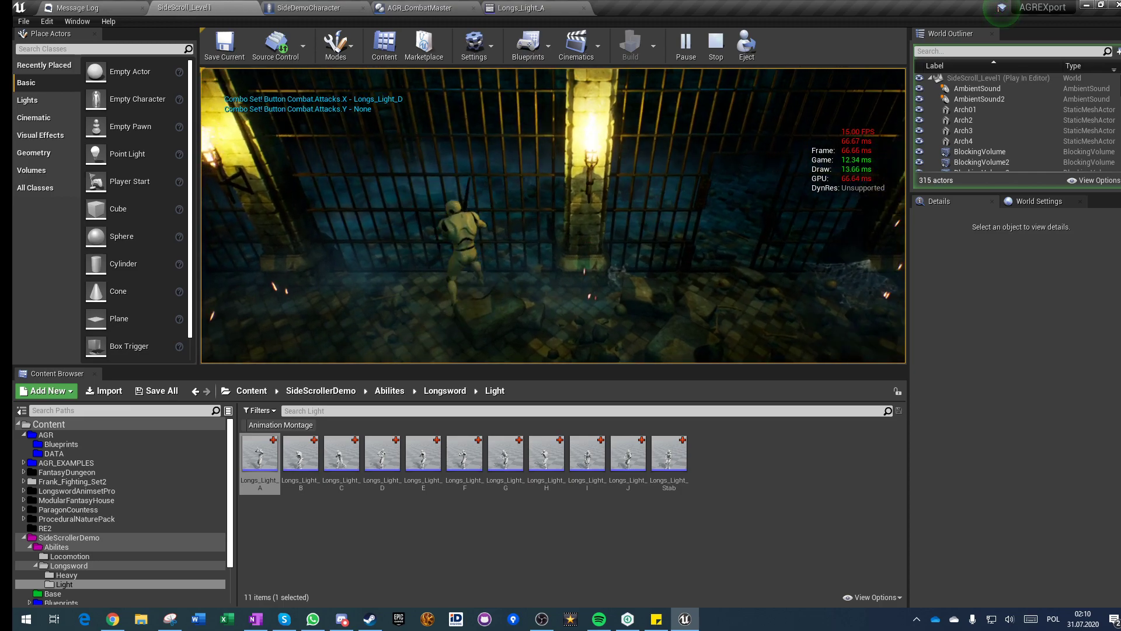
left_click(553, 215)
left_click(553, 215)
key("a")
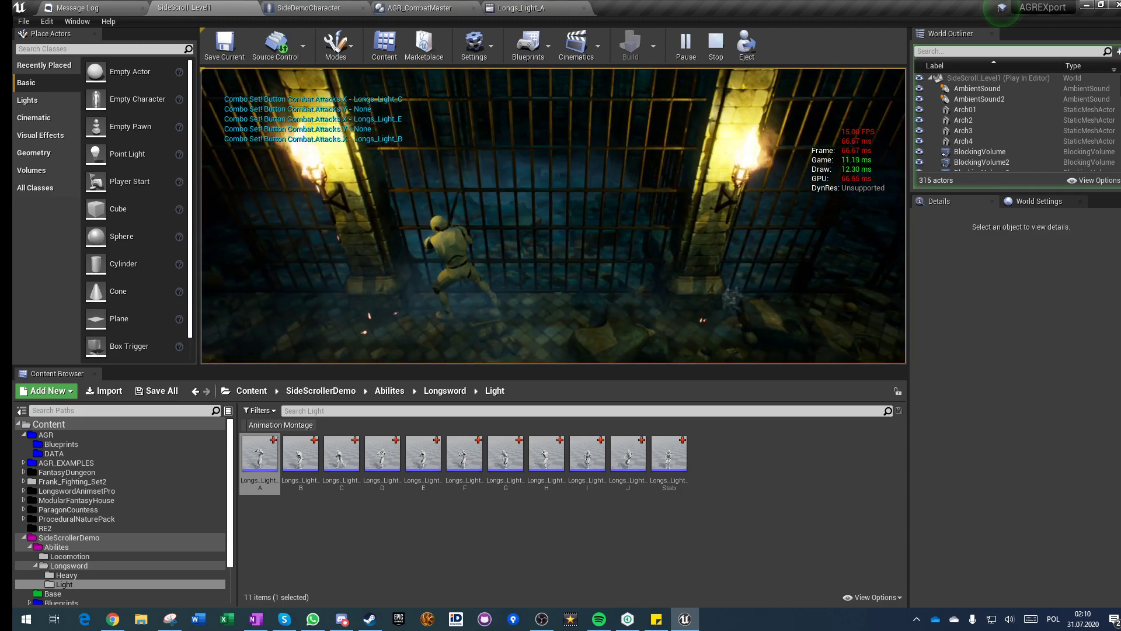
key("d")
left_click(553, 216)
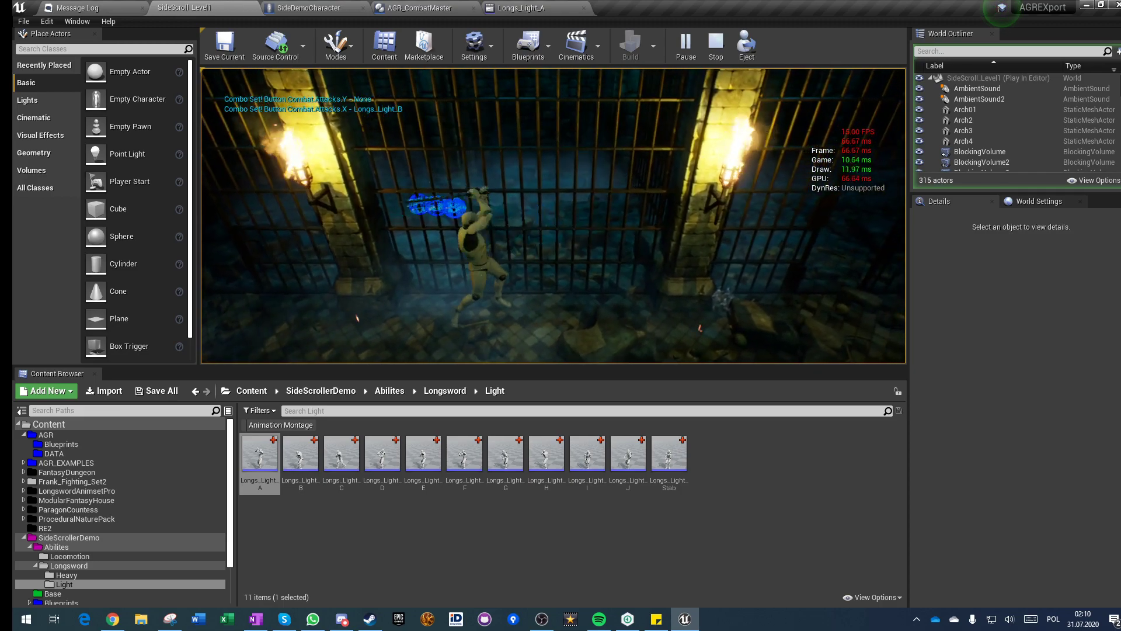
left_click(552, 215)
left_click(553, 215)
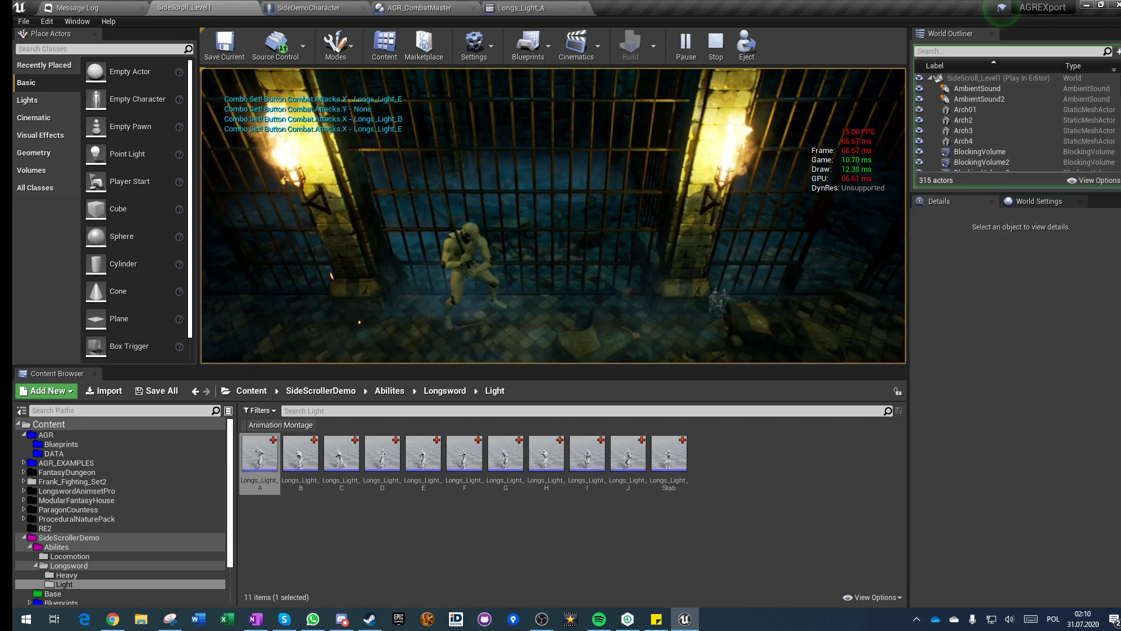
left_click(553, 216)
left_click(553, 215)
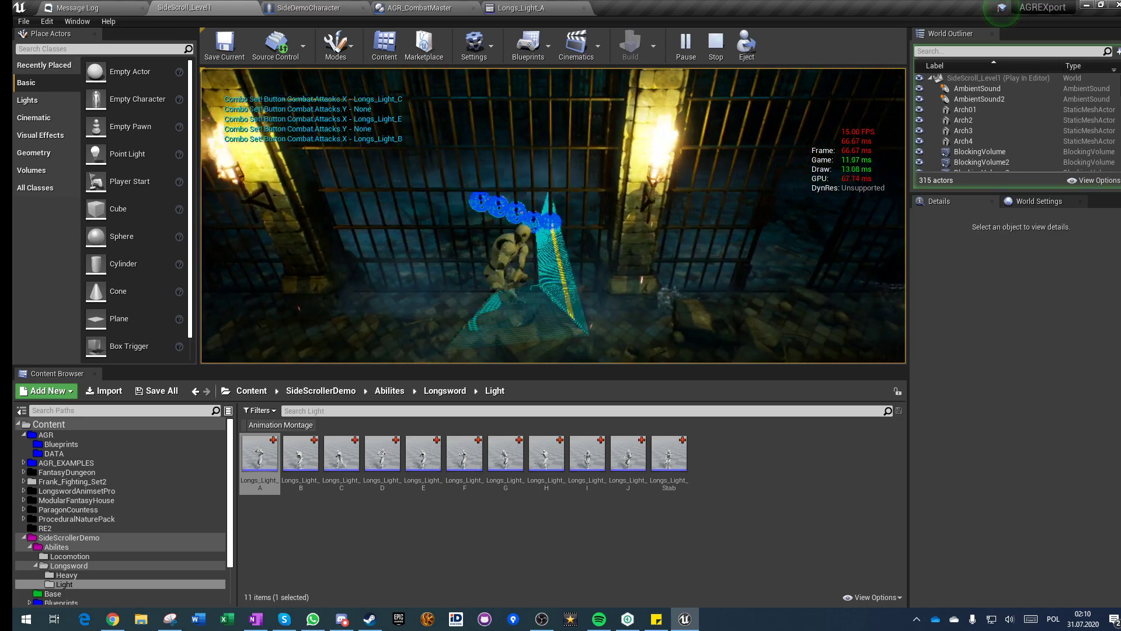
key("a")
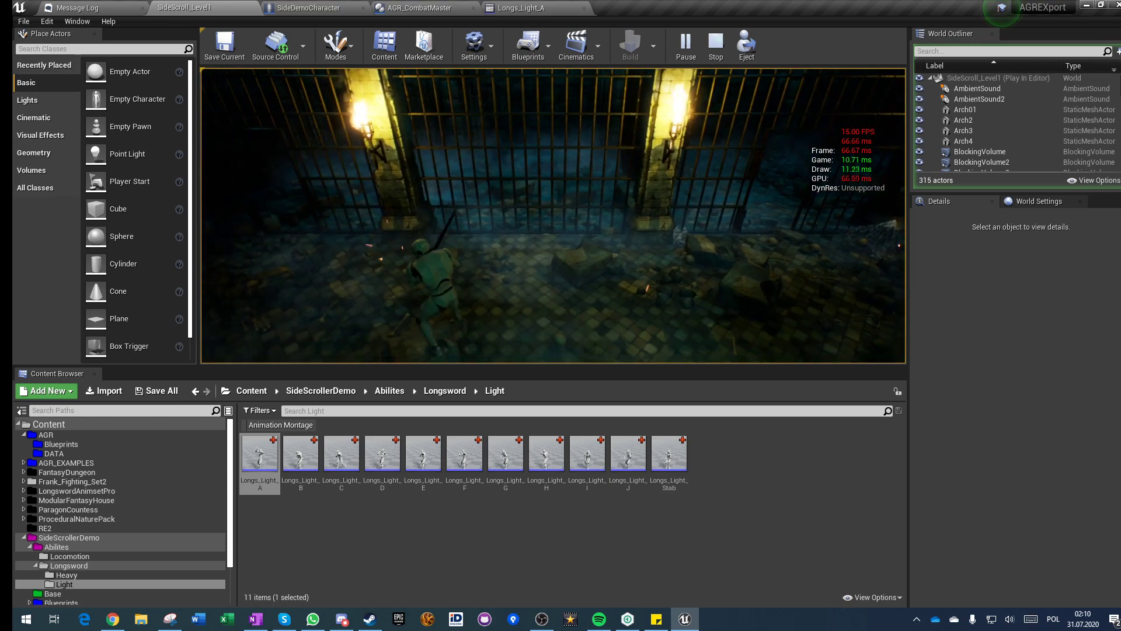
Raise the frame rate cap with the console command t.MaxFPS and end the play session
key("grave")
key("Up")
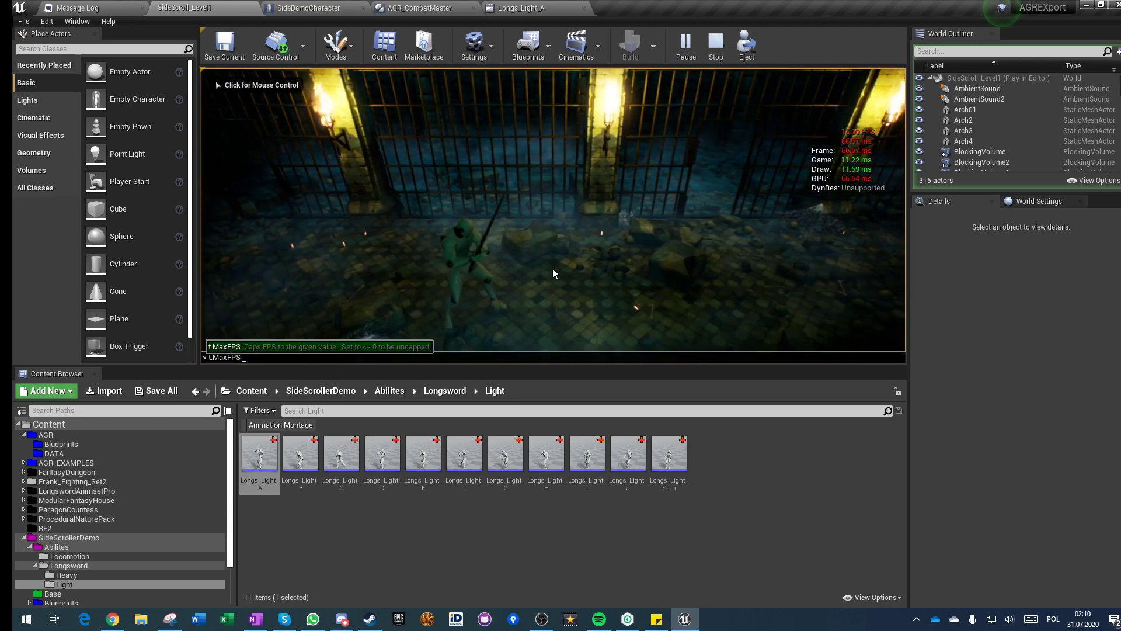
left_click(552, 268)
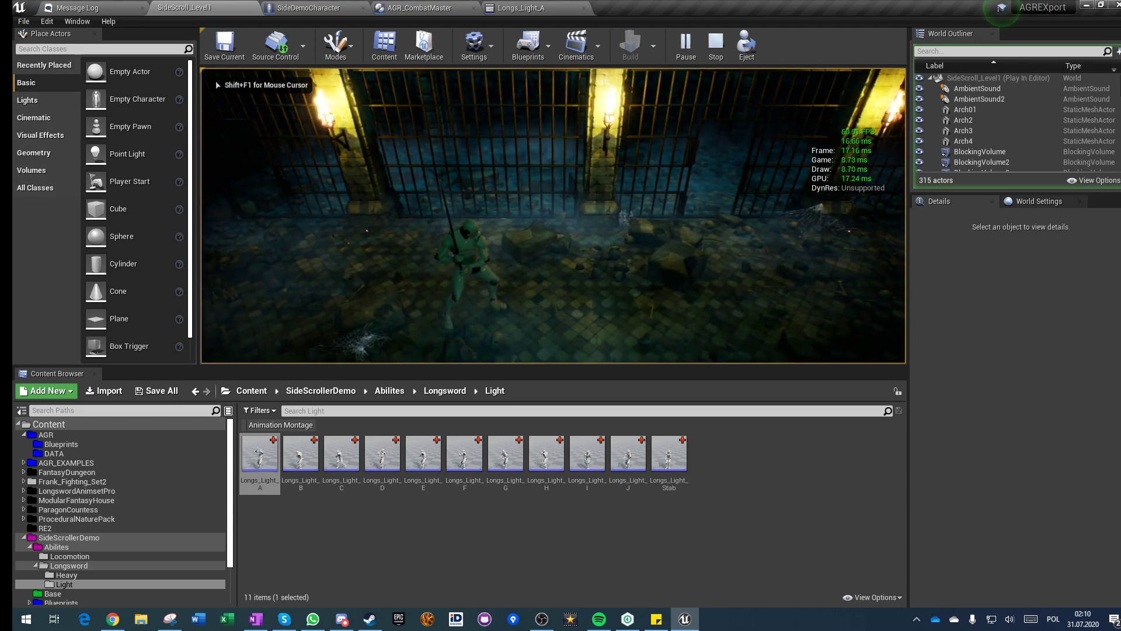
key("Escape")
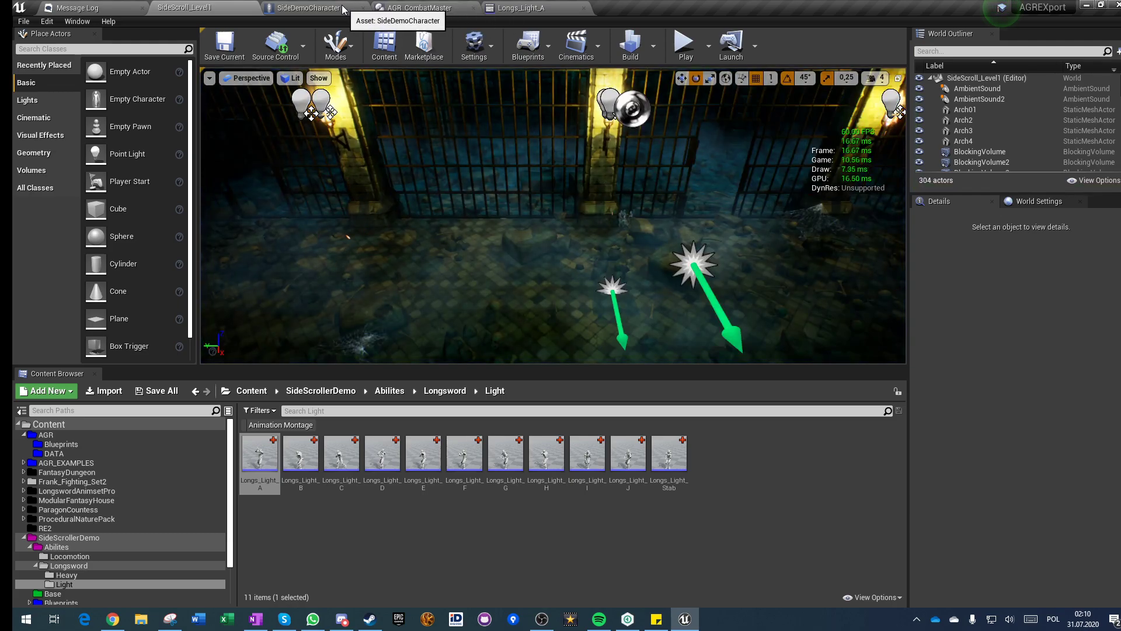
In SideDemoCharacter's event graph, set Traces Per Sec to 120 on the Setup Authority Collision Preset node, then save the blueprint
left_click(331, 9)
scroll(390, 209, "down", 4)
right_click_drag(389, 208, 428, 376)
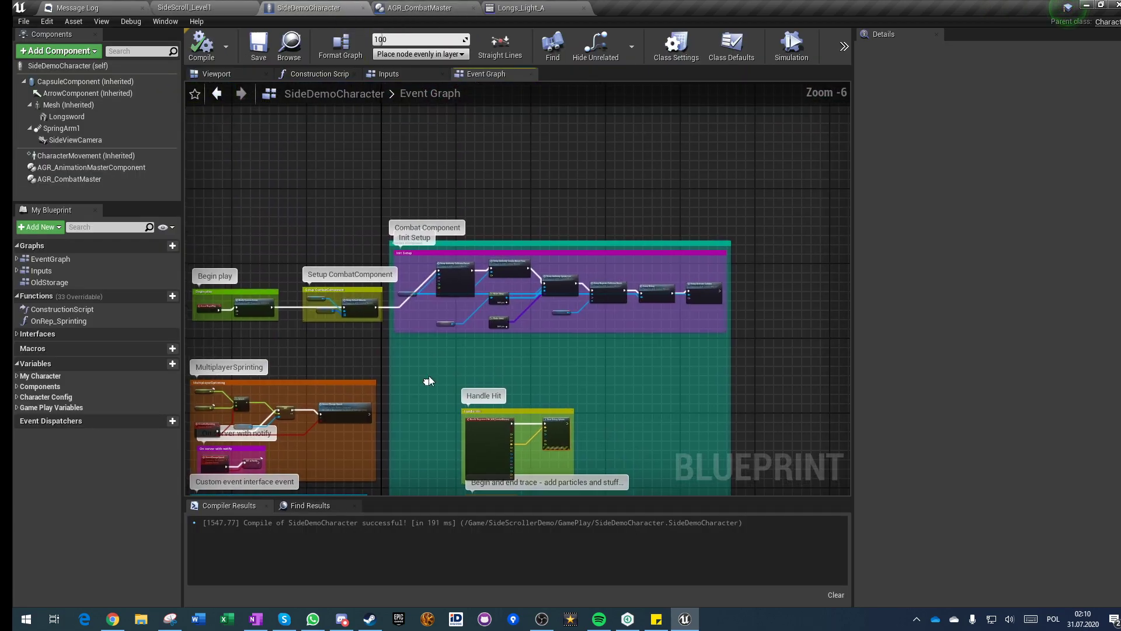
scroll(452, 306, "up", 6)
right_click_drag(309, 282, 392, 345)
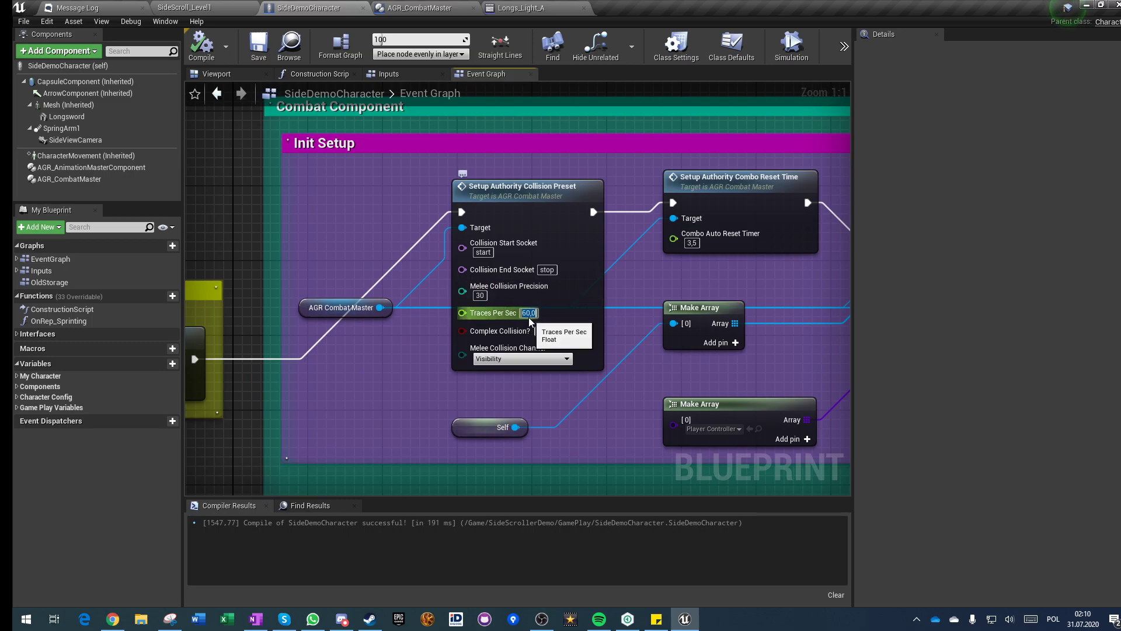
type("0")
key("Return")
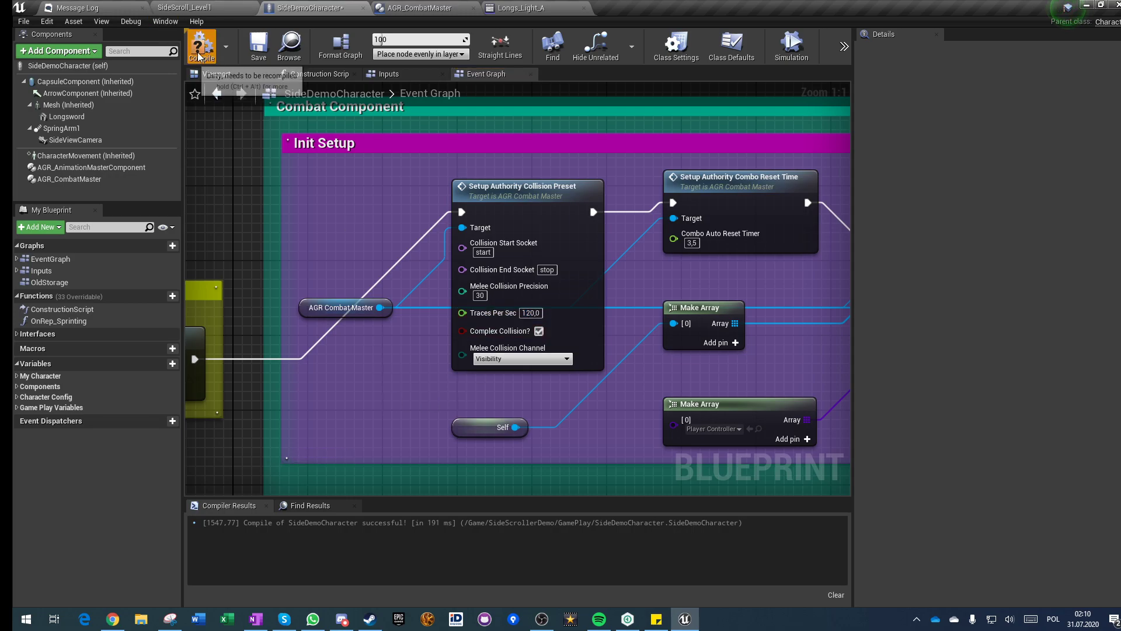
left_click(259, 47)
Play SideScroll_Level1 and slow the game down with the Slomo console command
left_click(184, 7)
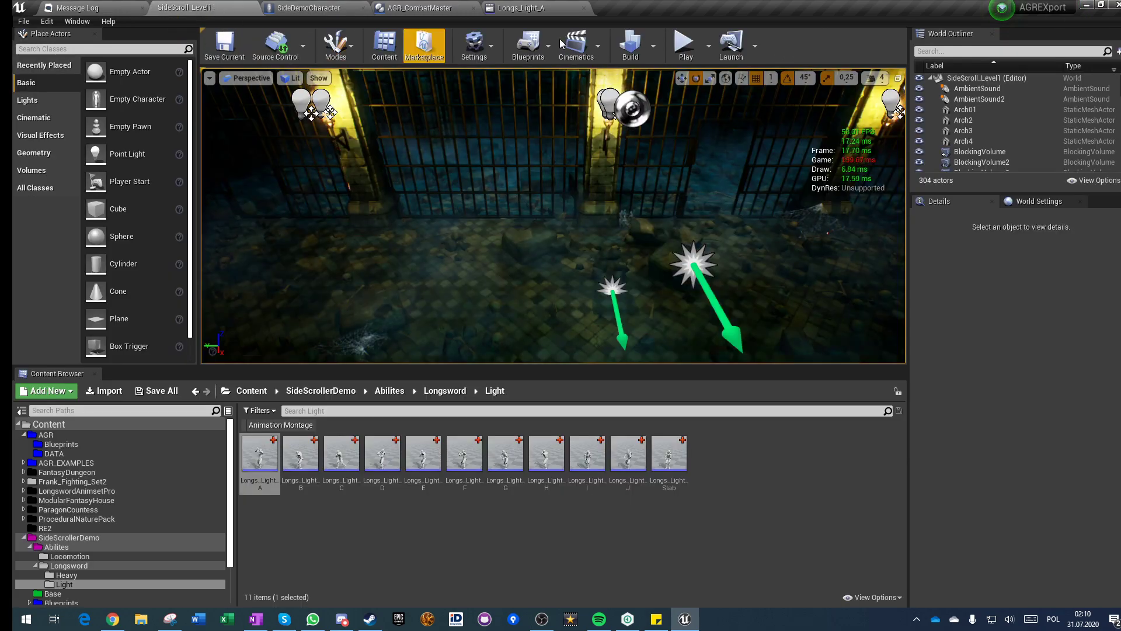
left_click(681, 44)
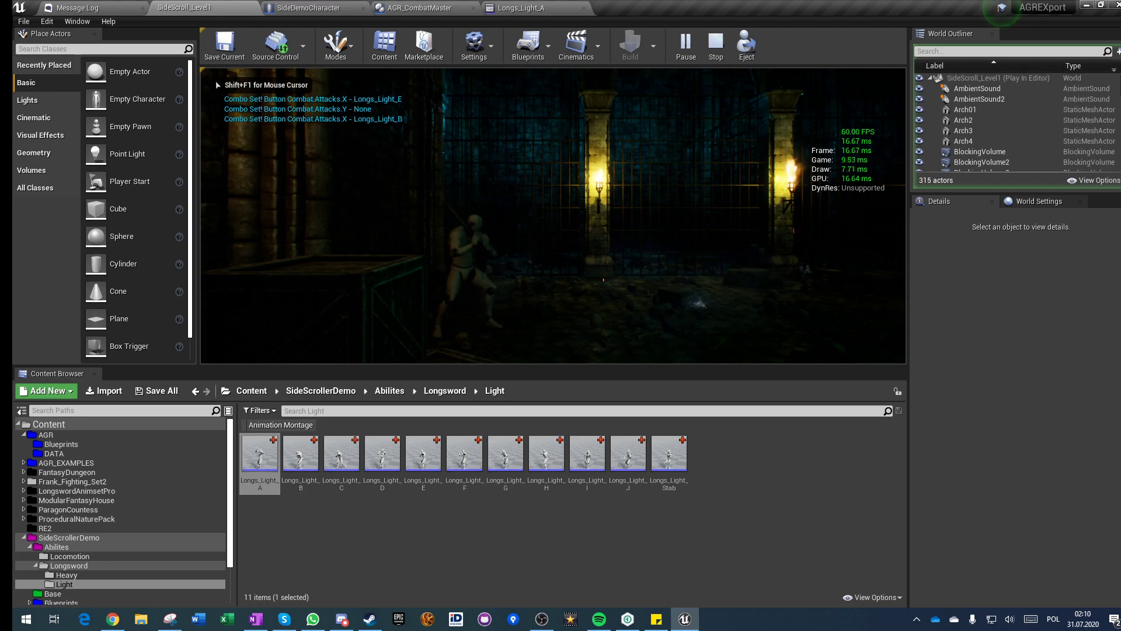
key("shift+F1")
key("grave")
type("slomo 0")
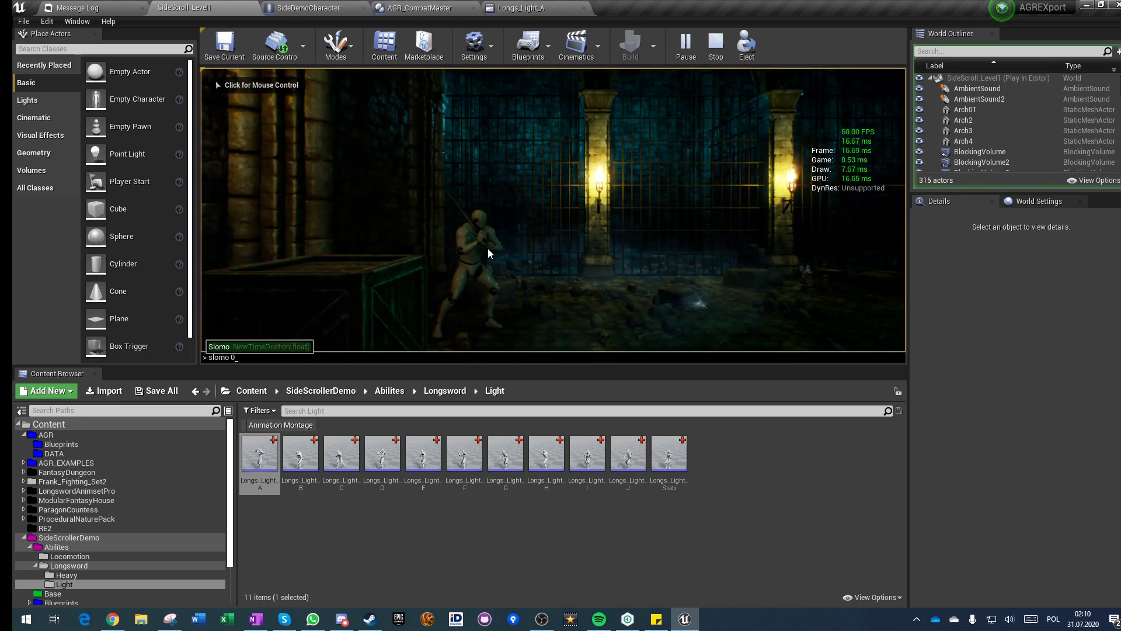
left_click(488, 247)
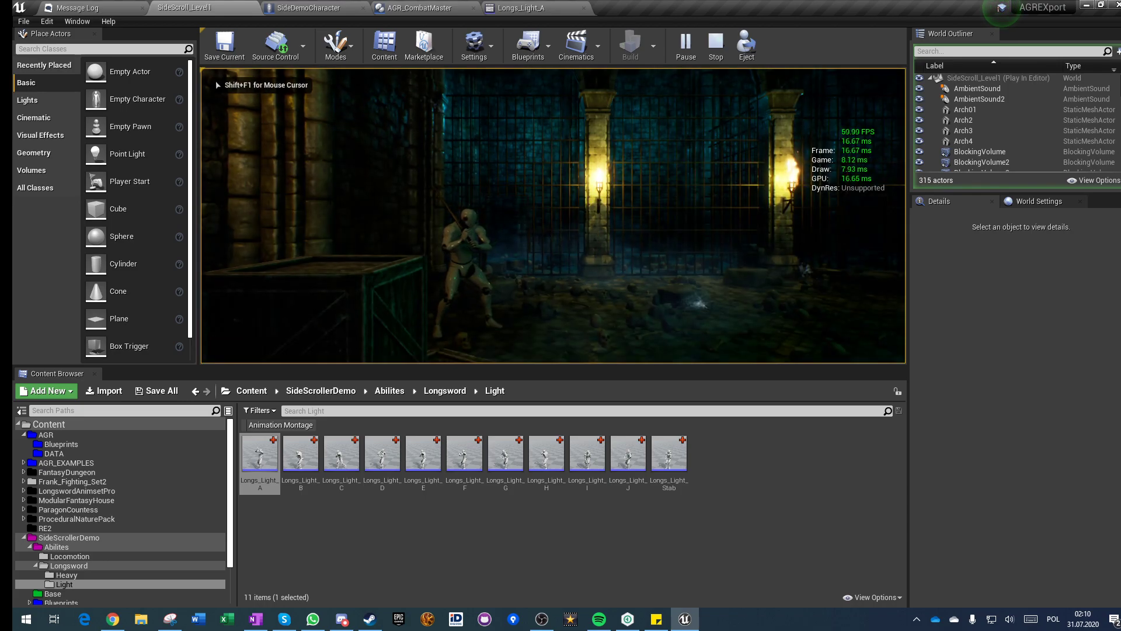
Walk the character forward and perform longsword attacks in play to check the combos and hit traces
left_click(488, 248)
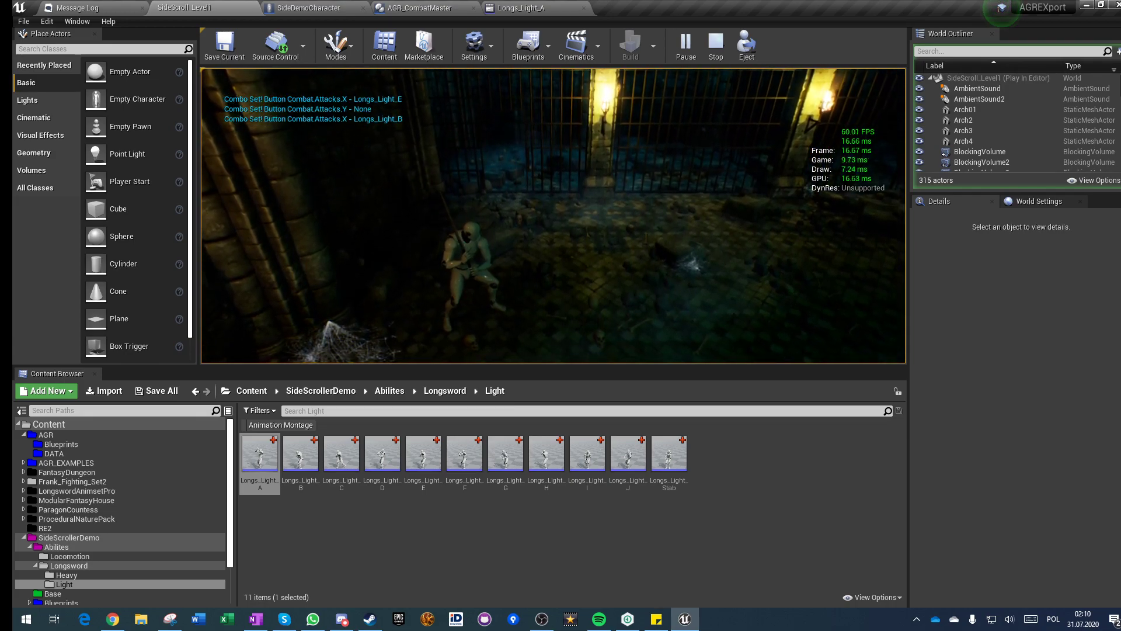
key("d")
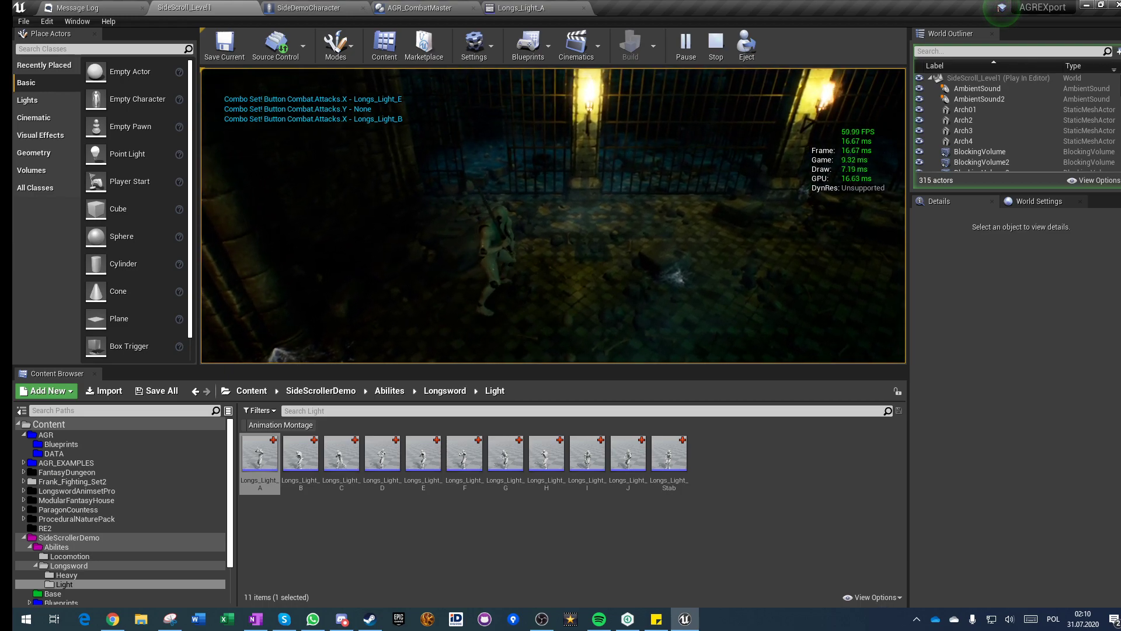
key("x")
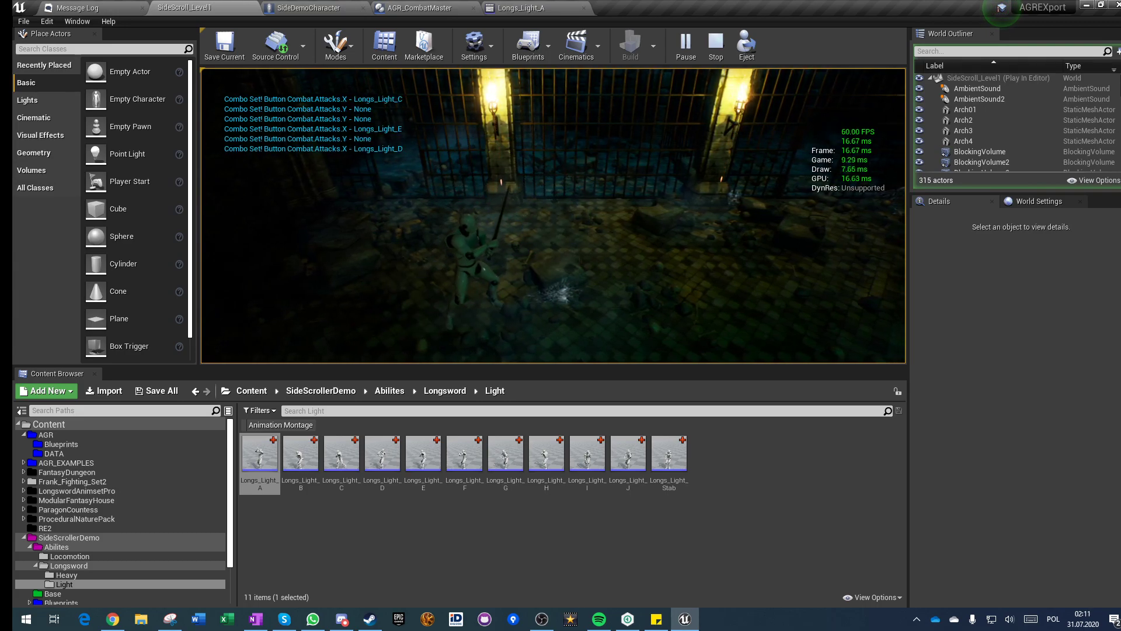
Switch the running game to full screen and walk the character back and forth across the dungeon floor
key("F11")
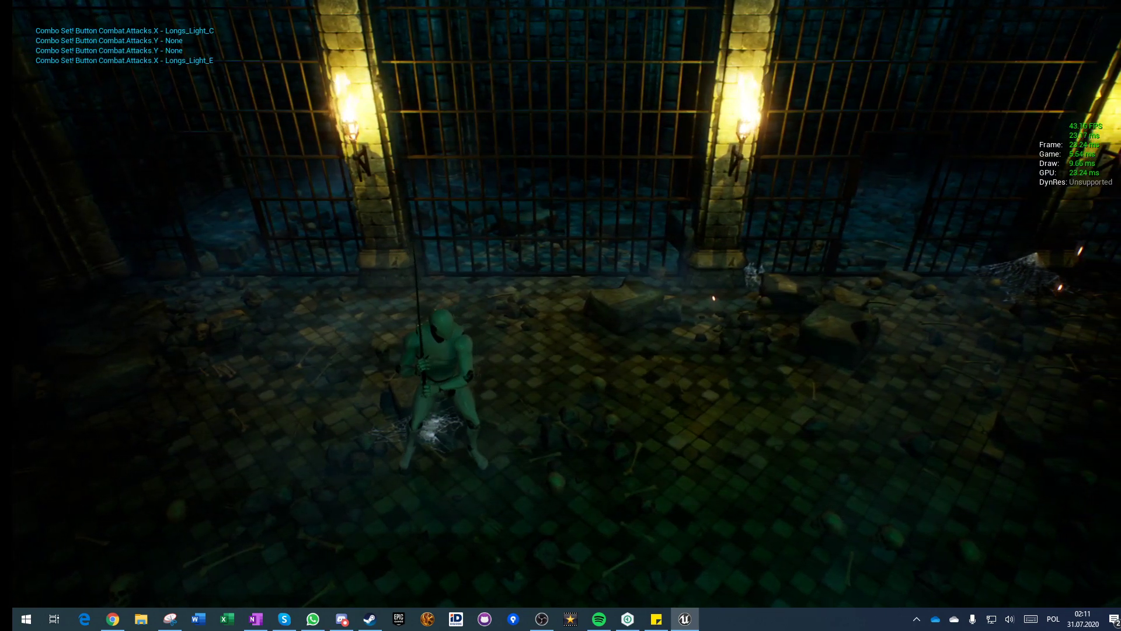
key("a")
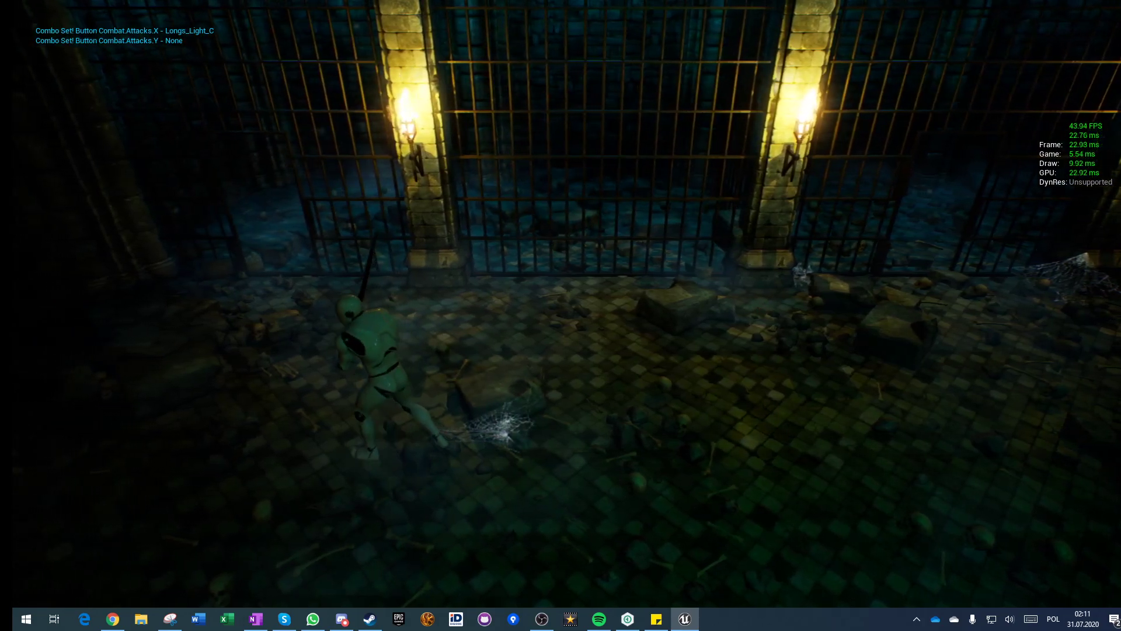
key("a")
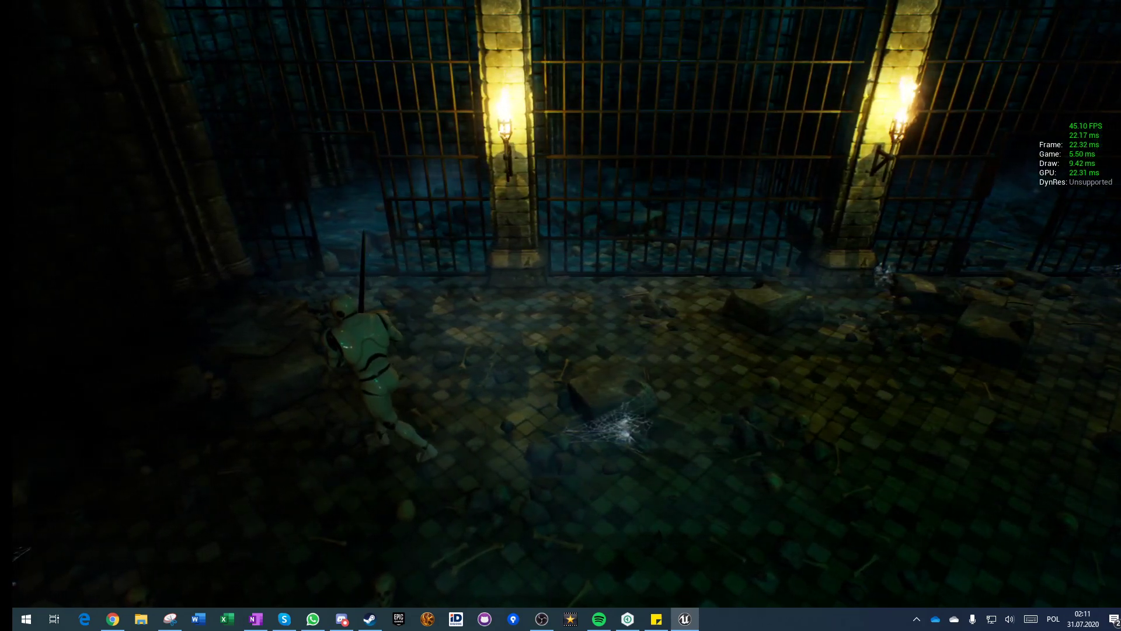
key("d")
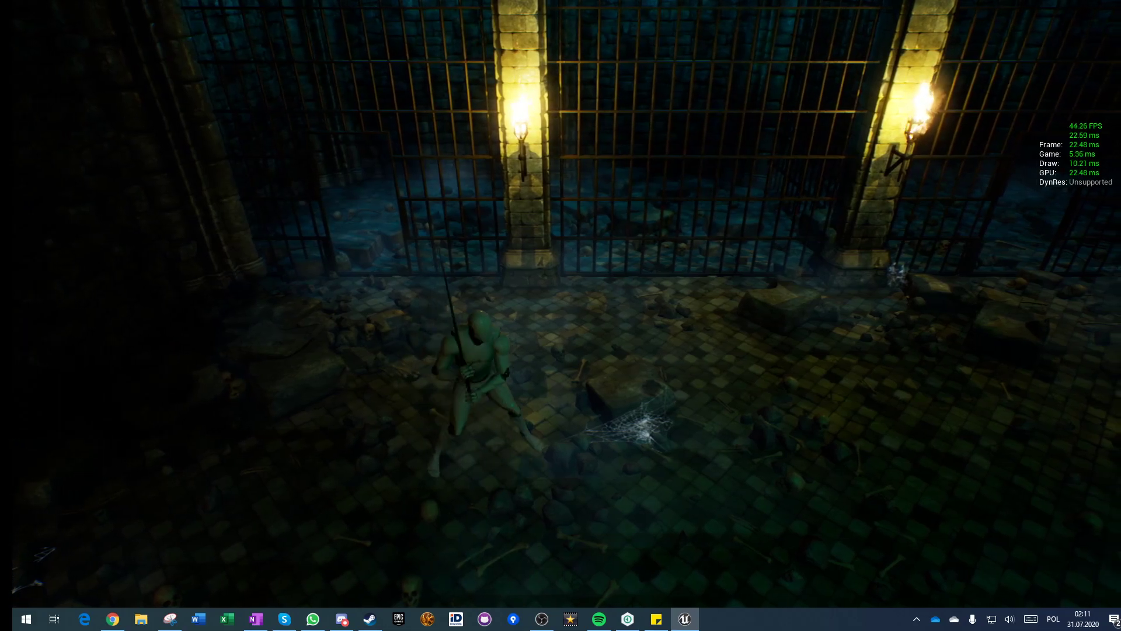
key("d")
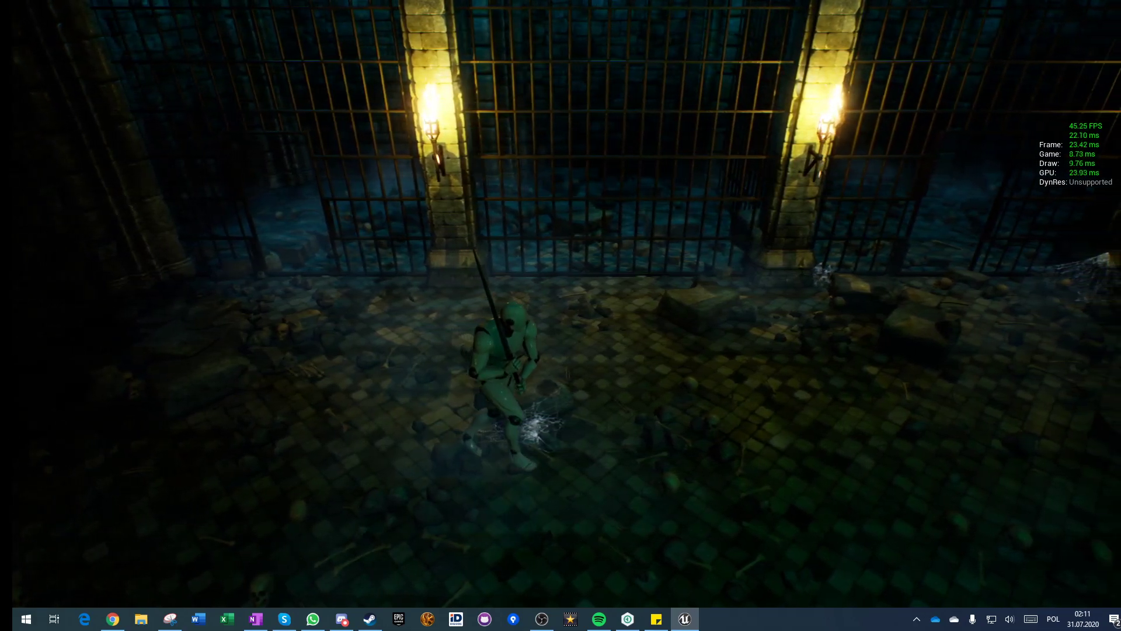
key("d")
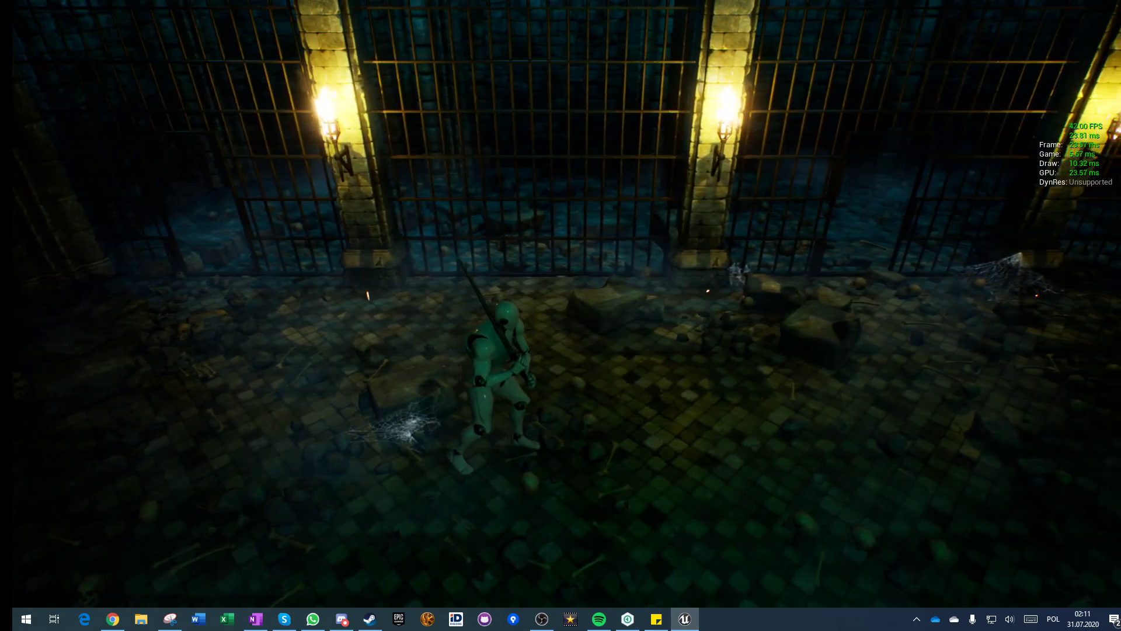
key("d")
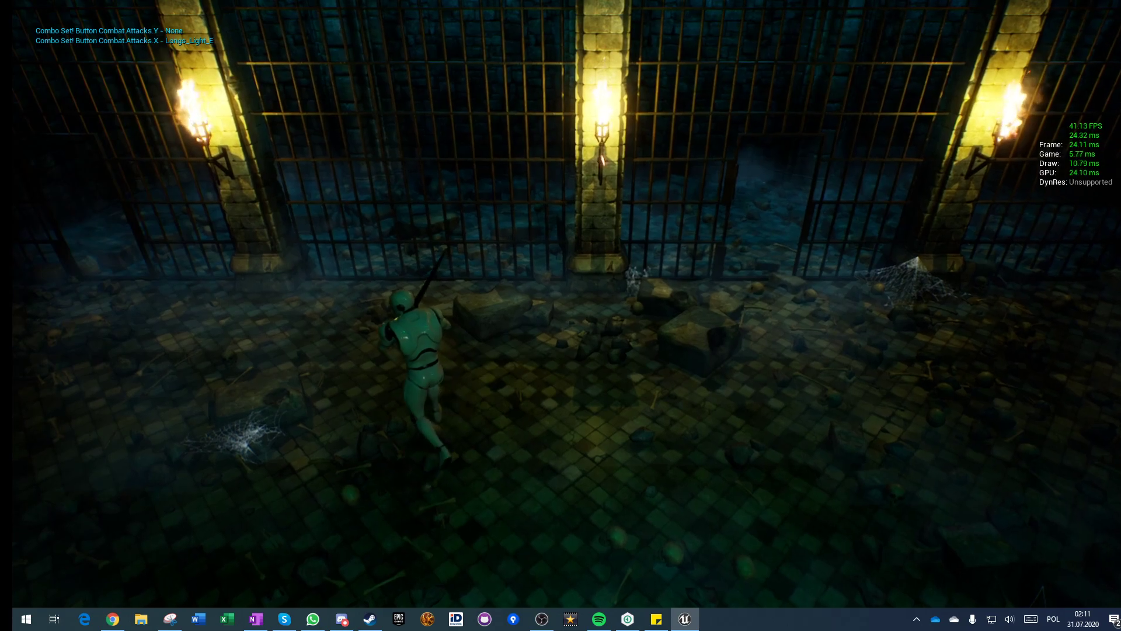
Move the character up to the barred wall and chain light longsword attacks in full screen, then end the play session
key("w")
key("w")
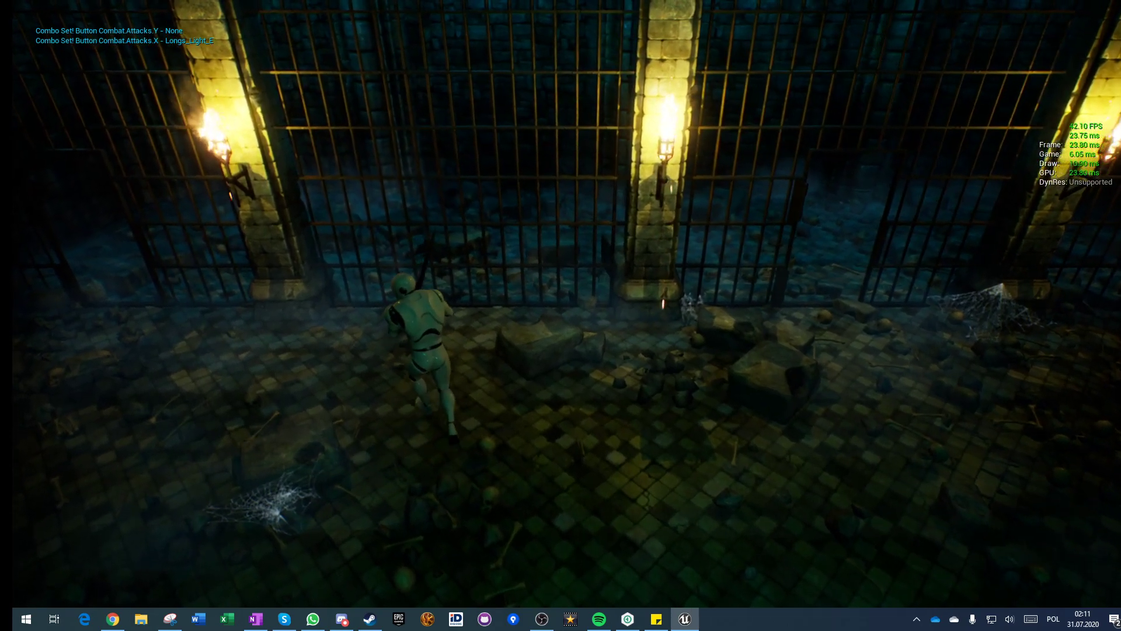
key("w")
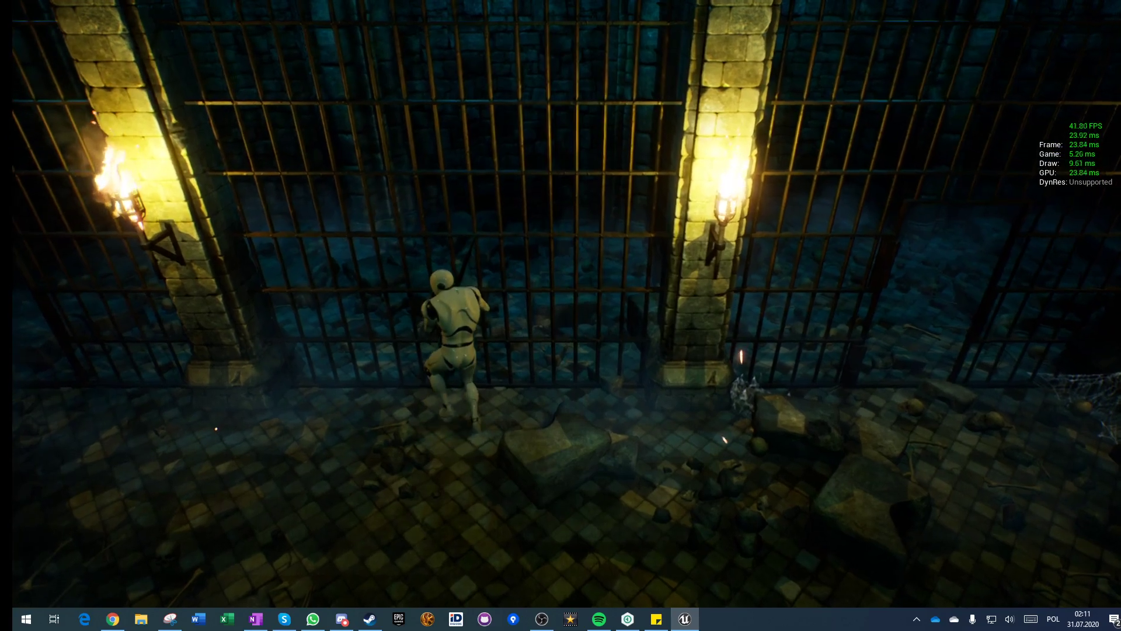
key("x")
right_click(561, 315)
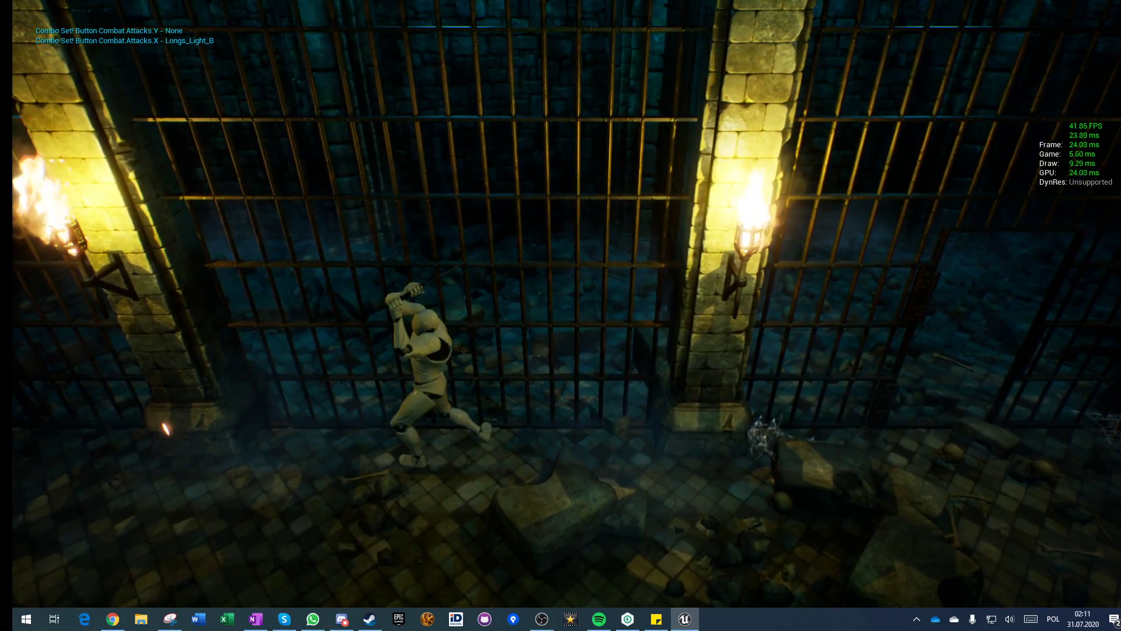
key("x")
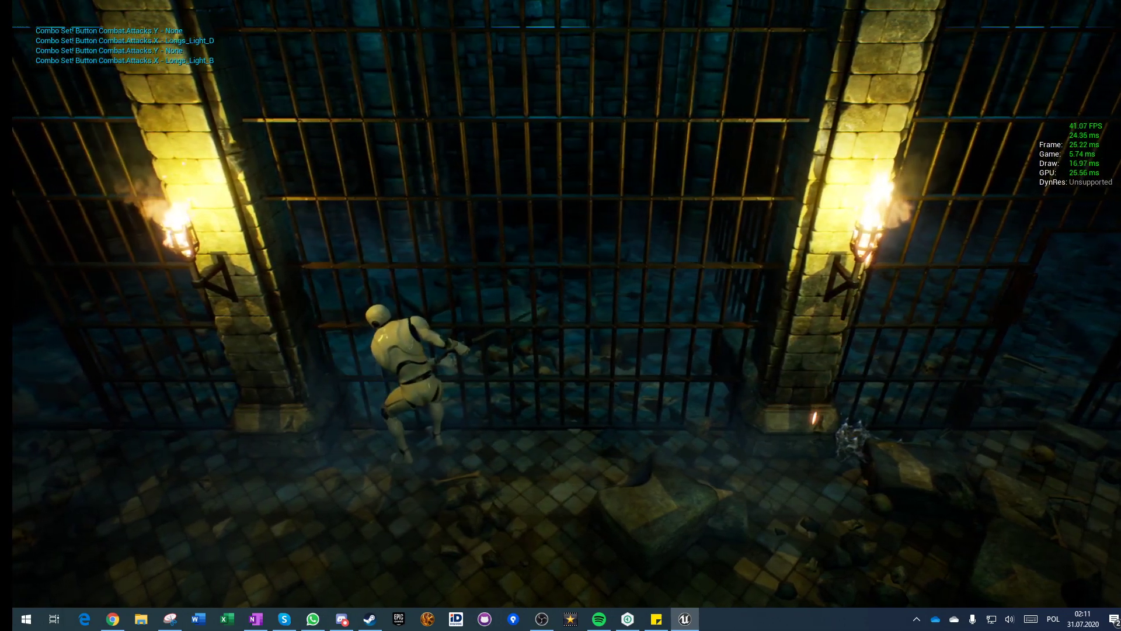
key("x")
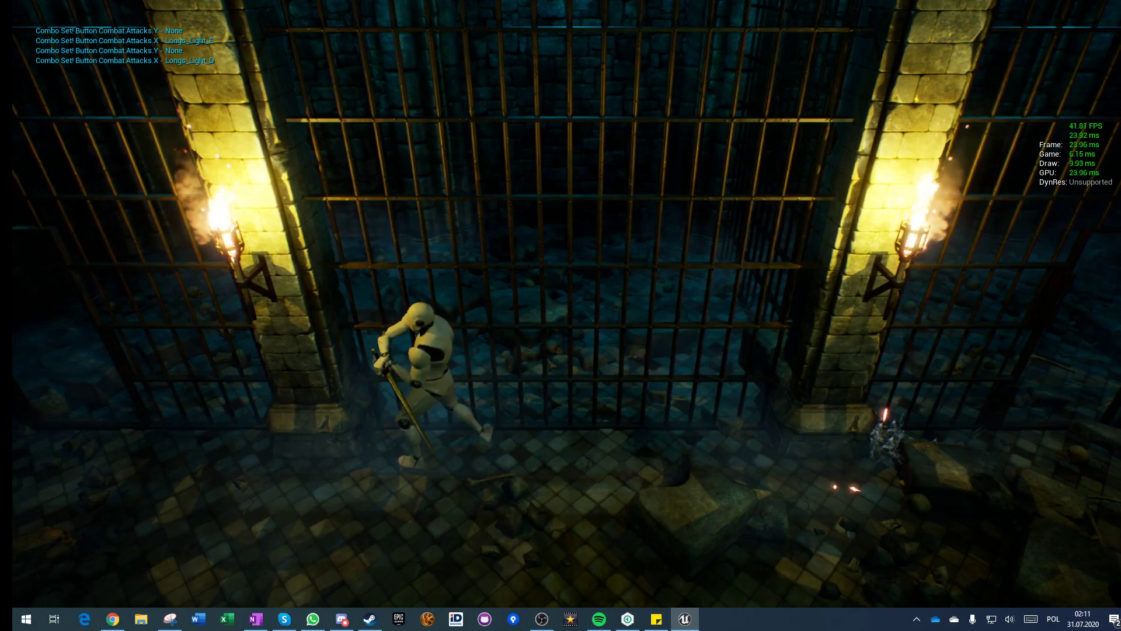
key("F11")
key("Escape")
On SideDemoCharacter's Setup Authority Collision Preset node, set Traces Per Sec to 60 and Melee Collision Precision to 100
left_click(342, 7)
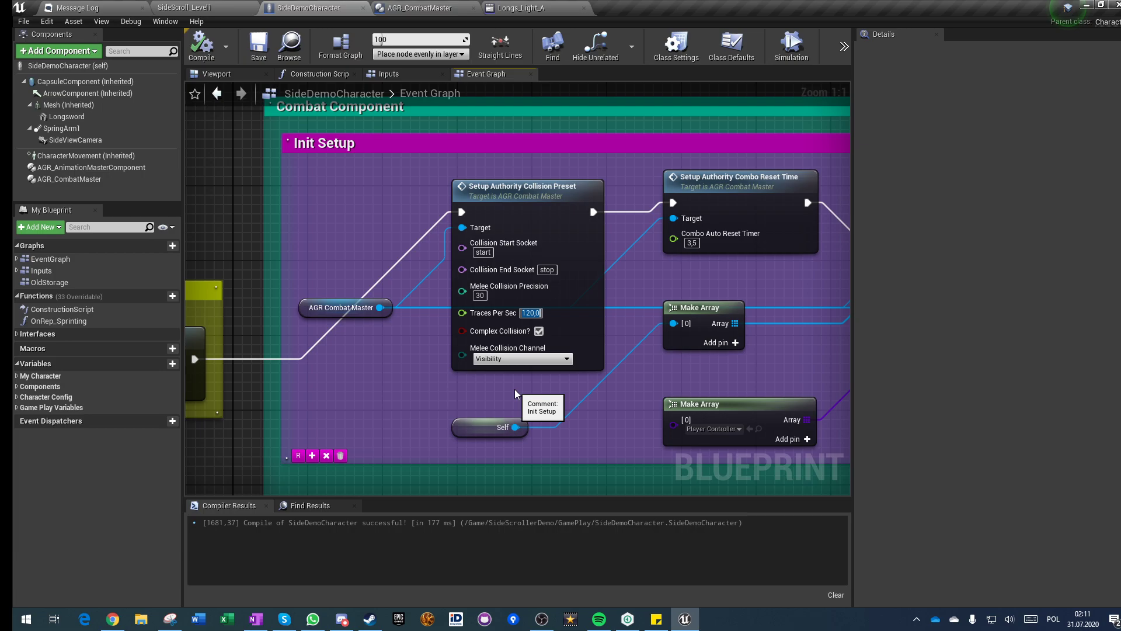
type("60")
key("Return")
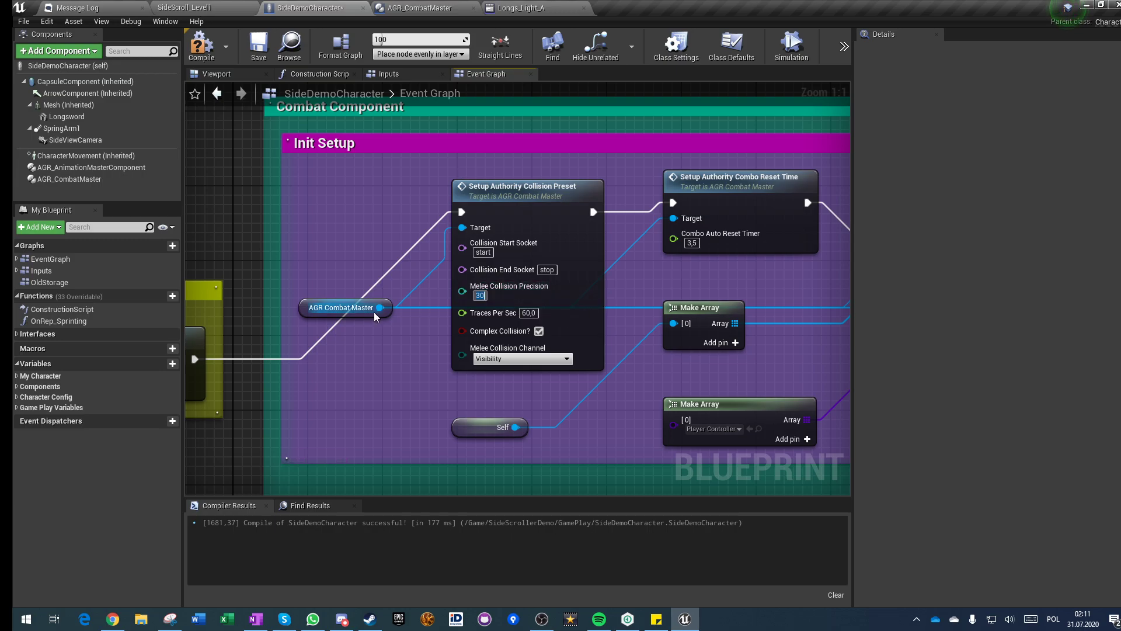
left_click(518, 306)
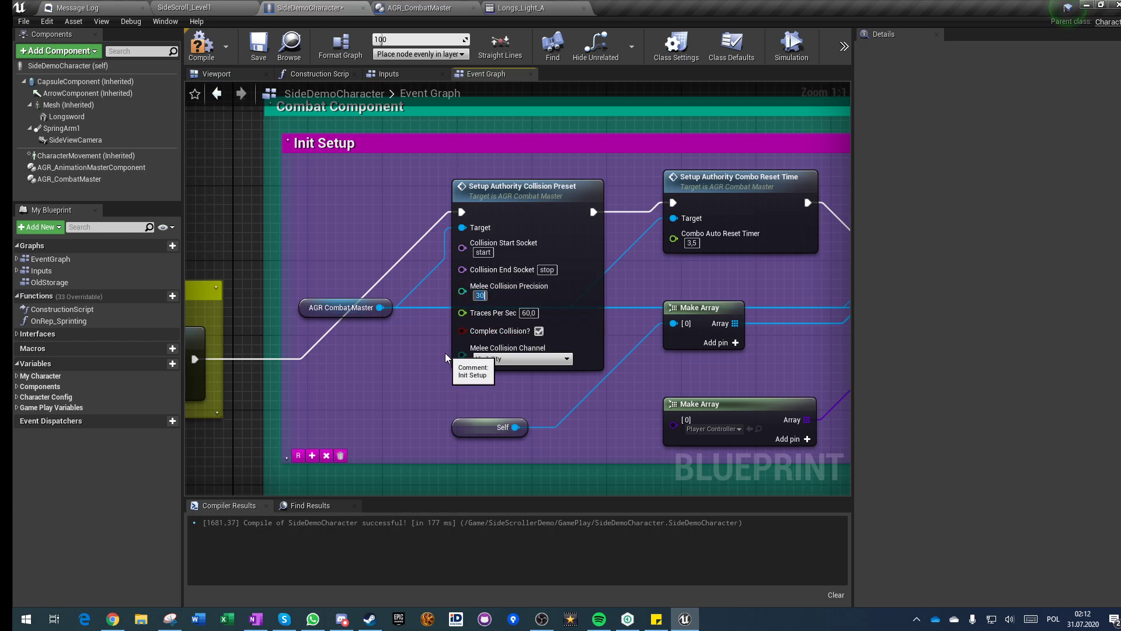
type("100")
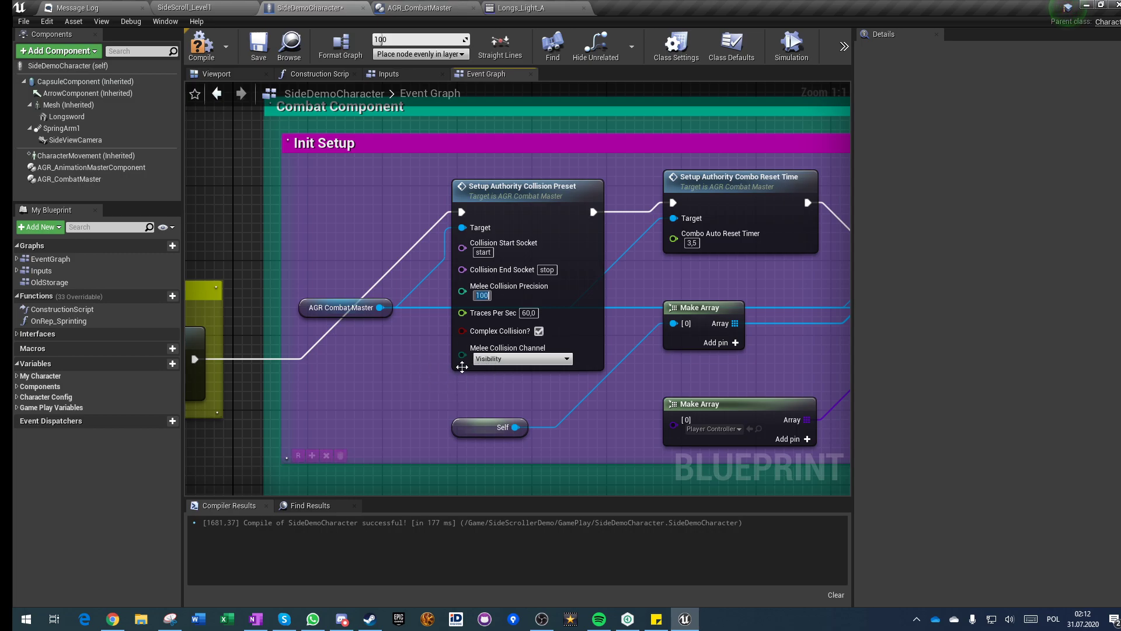
Compile the SideDemoCharacter blueprint and start playing SideScroll_Level1
left_click(202, 46)
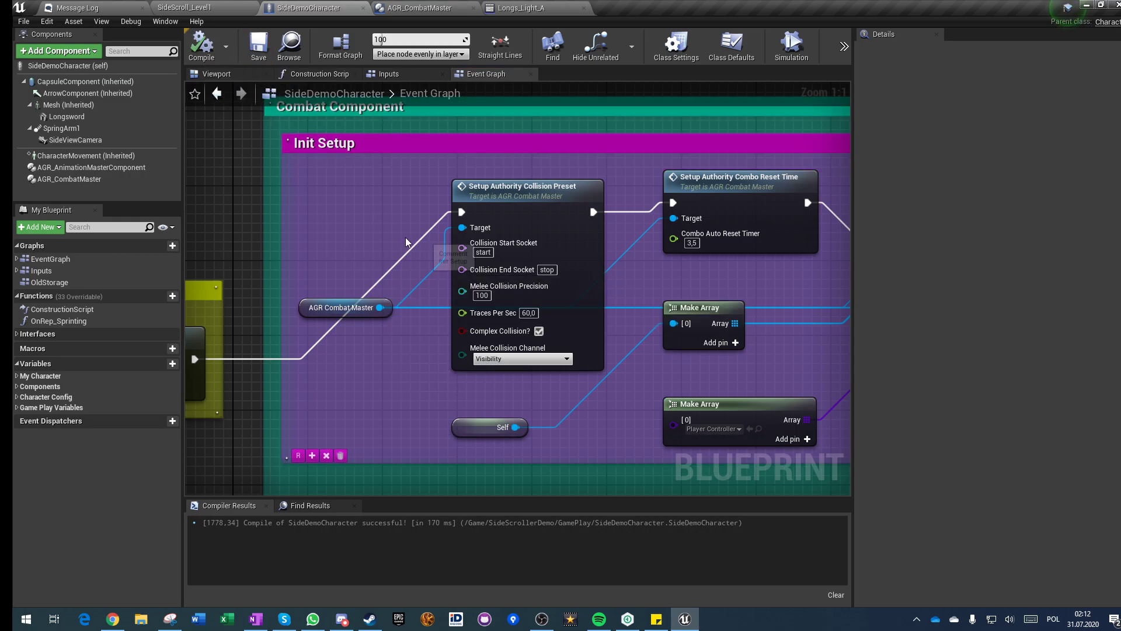
left_click(190, 8)
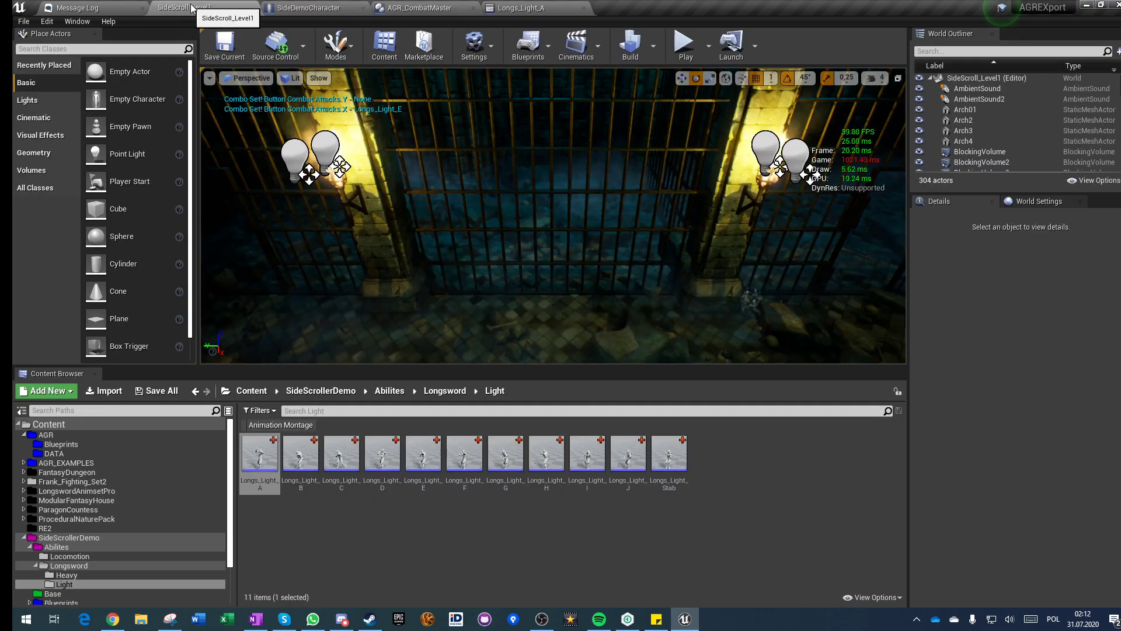
left_click(686, 42)
left_click(573, 268)
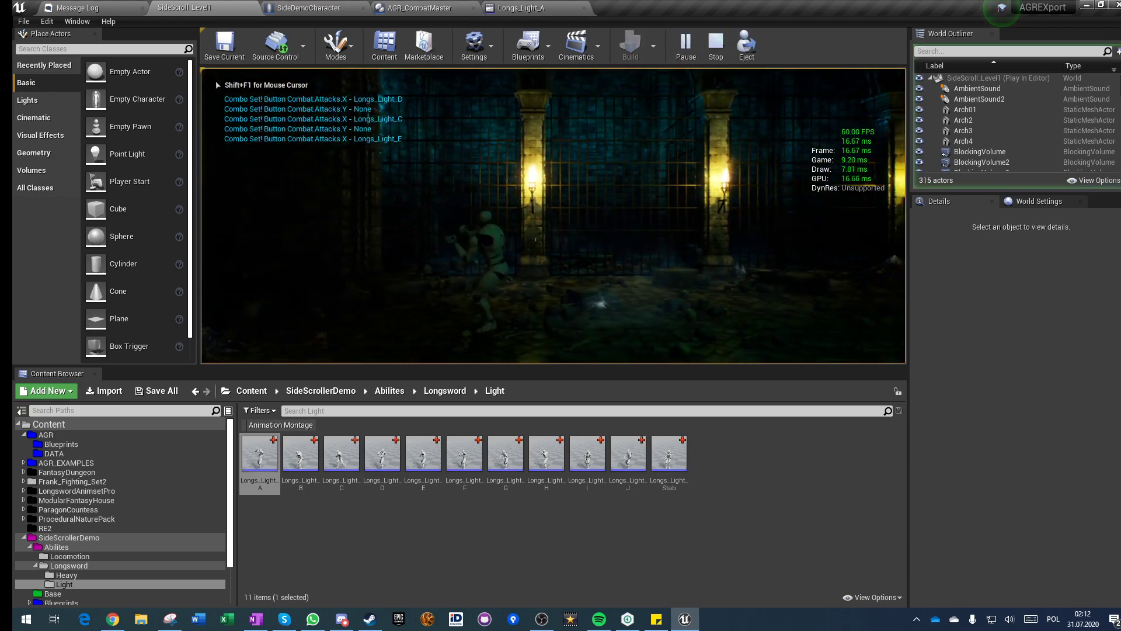
Chain light longsword attacks at normal speed while moving the character from the open floor up to the barred wall
left_click(573, 268)
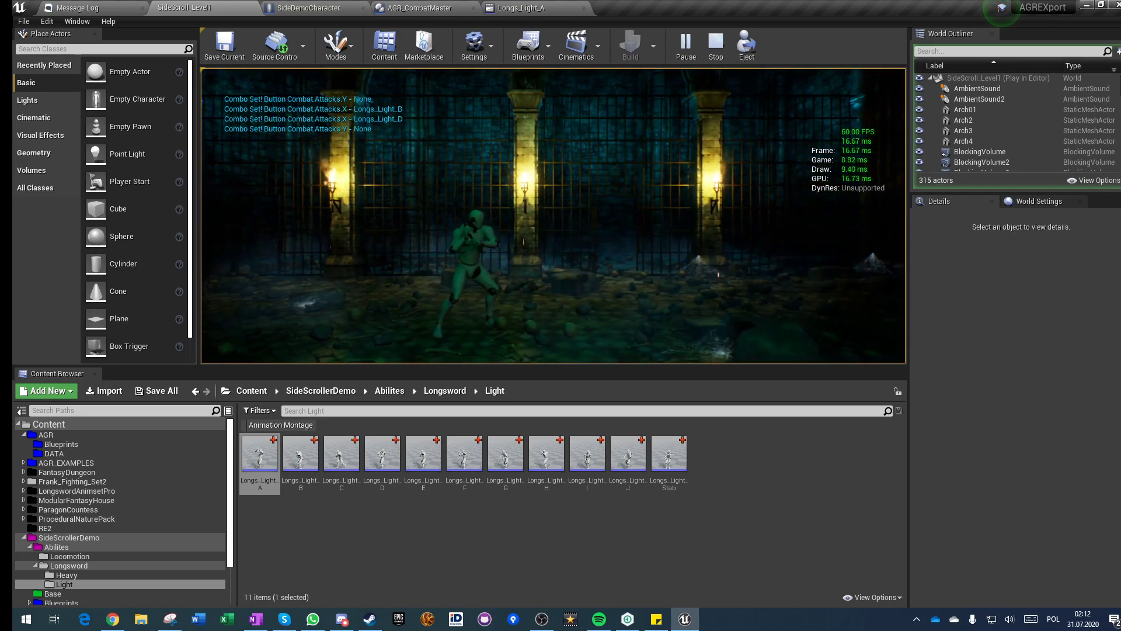
left_click(572, 268)
left_click(572, 268)
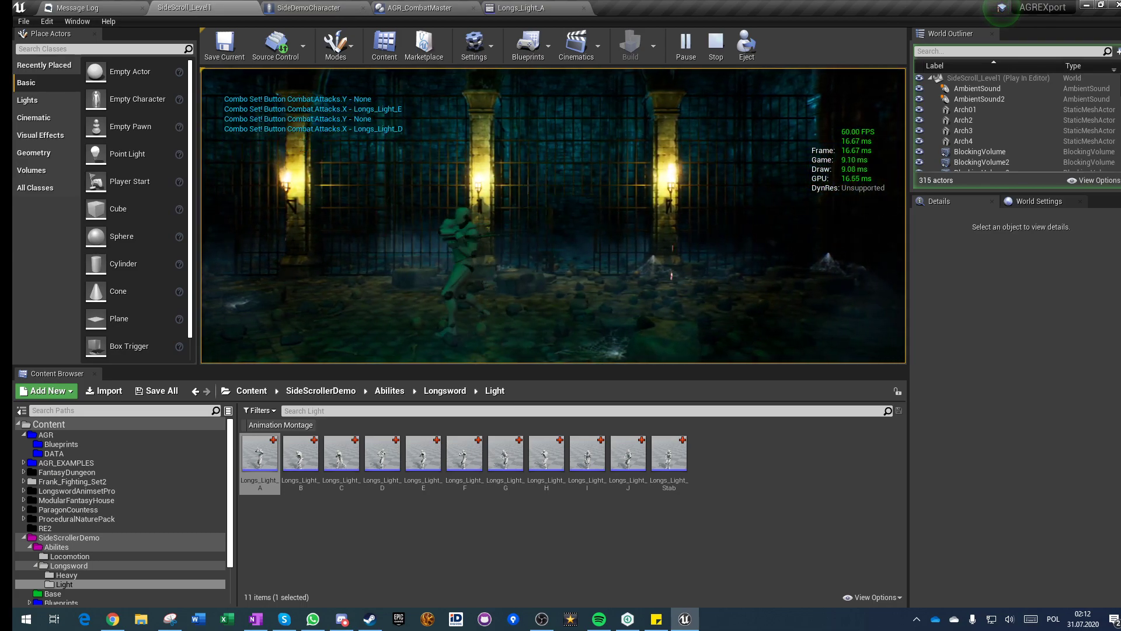
key("w")
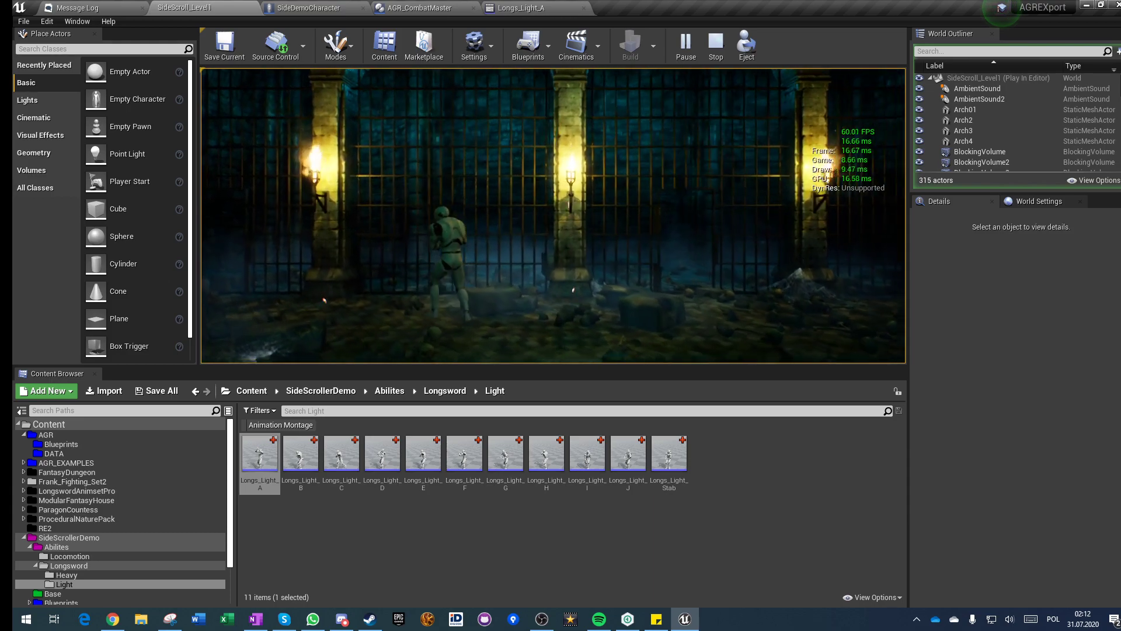
left_click(573, 268)
left_click(573, 268)
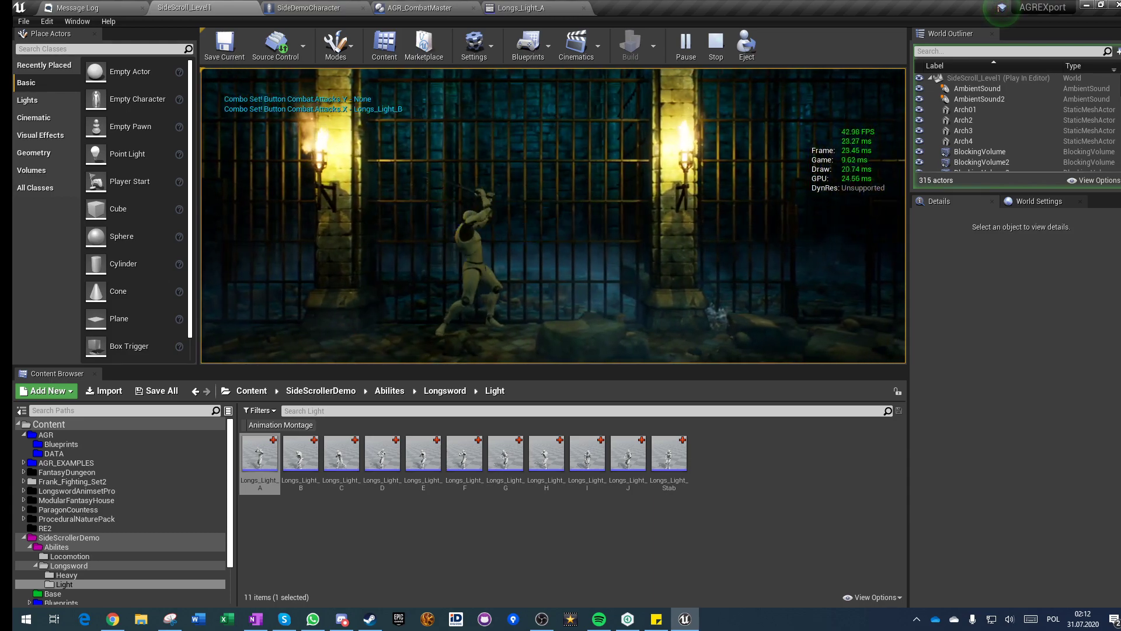
key("a")
left_click(573, 268)
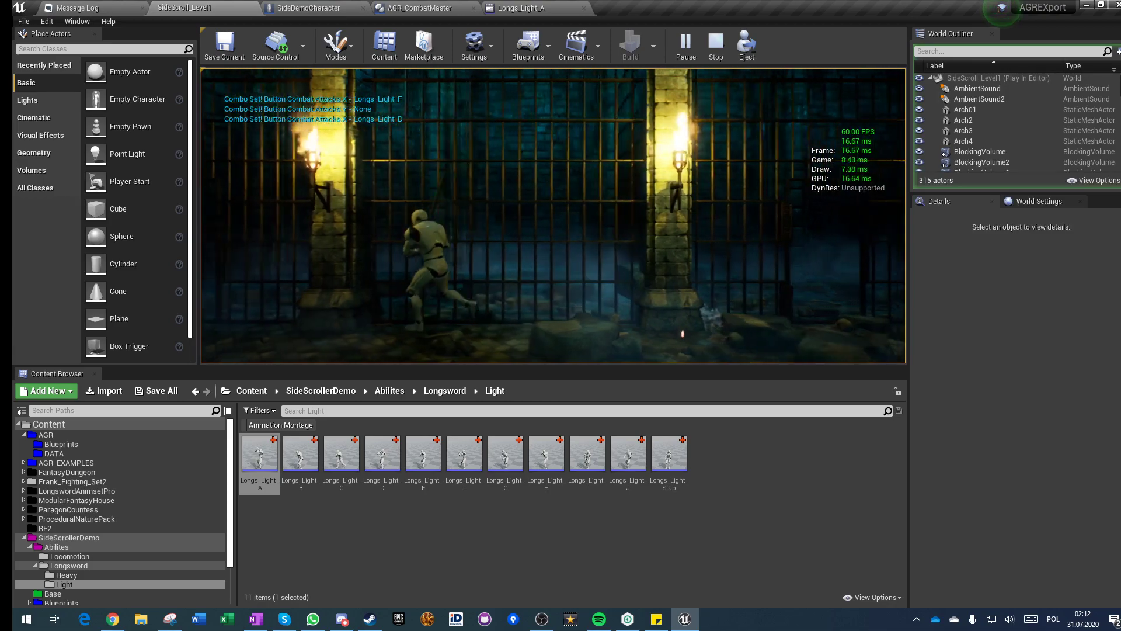
Slow the game down with the slomo console command and perform light longsword attacks at the bars in full screen
key("grave")
type("slomo 0")
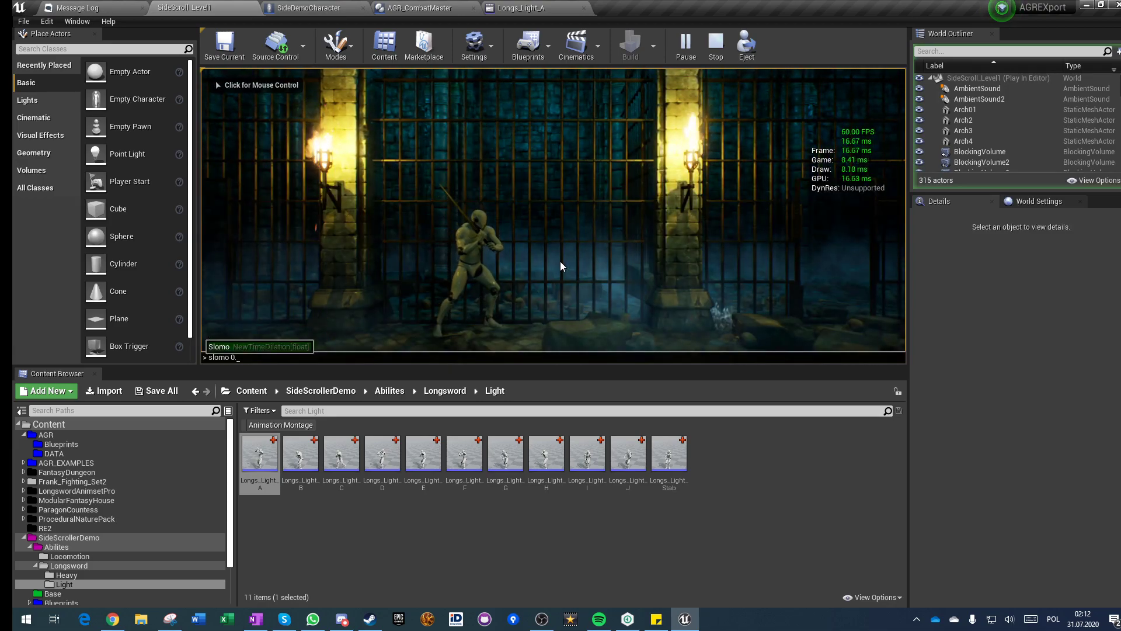
key("Return")
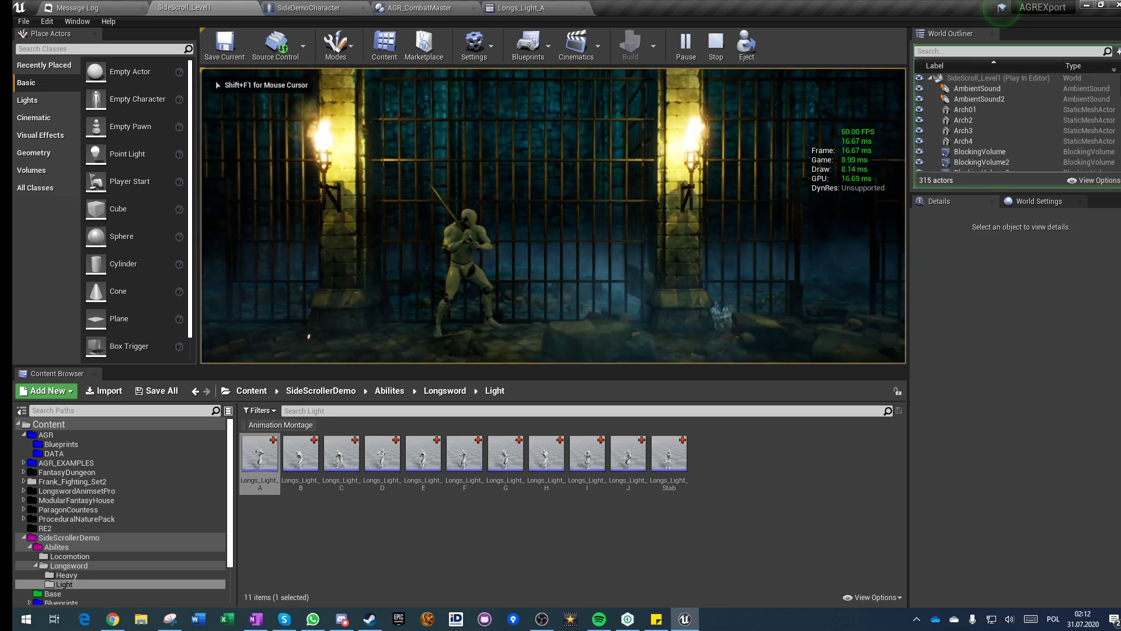
key("F11")
left_click(561, 315)
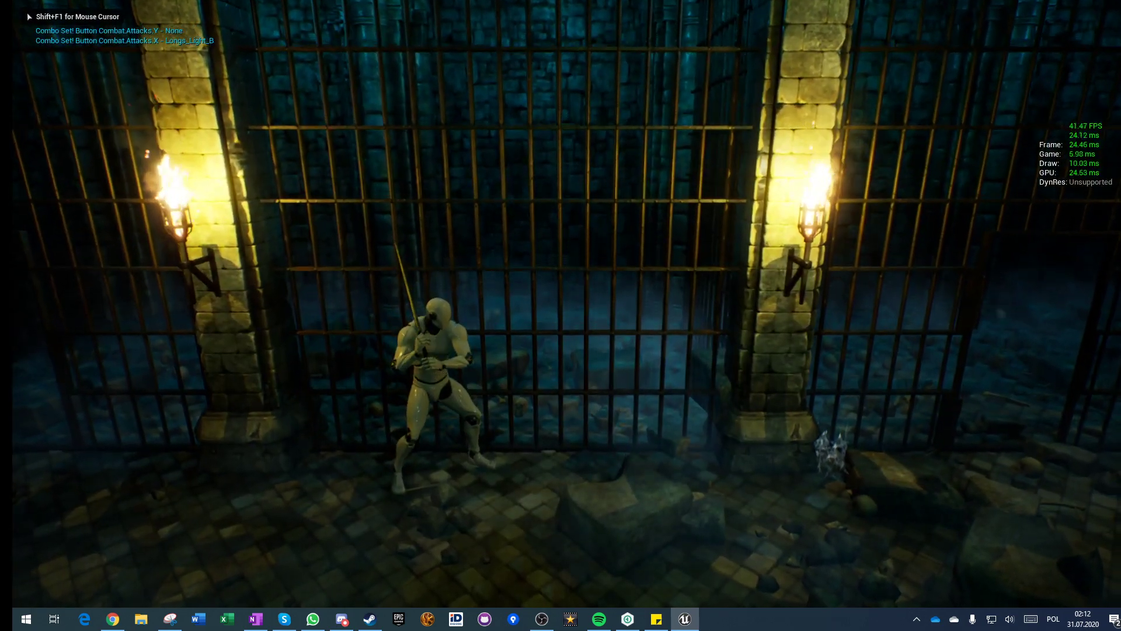
left_click(560, 315)
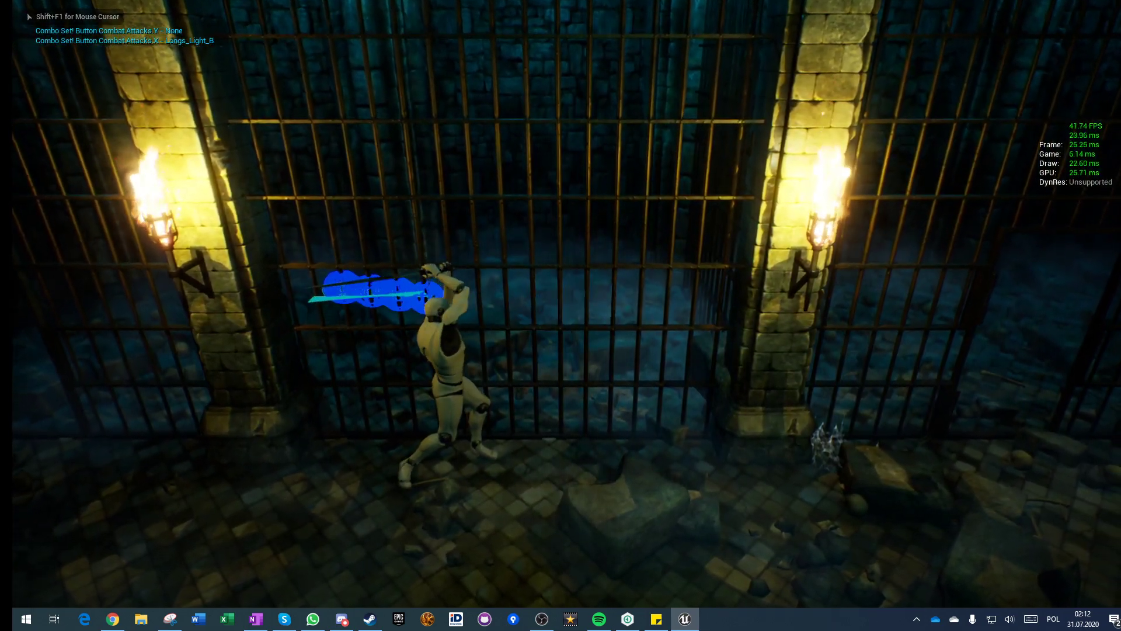
left_click(560, 315)
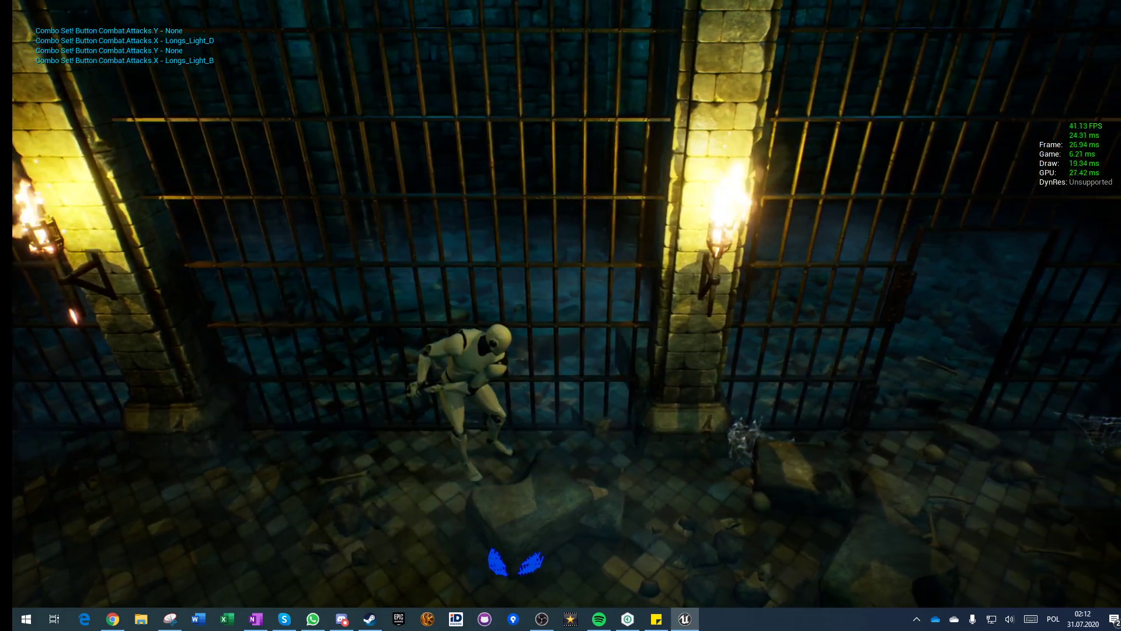
left_click(561, 316)
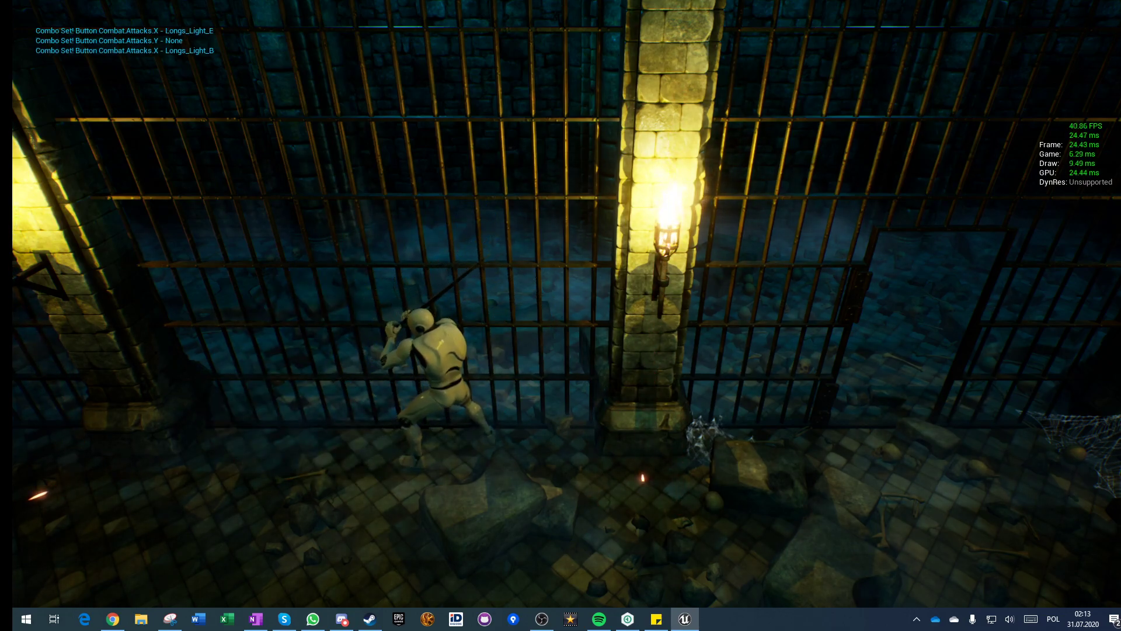
Walk the character along the bars to the torch pillar, strike it with light longsword attacks, and end the play session
key("a")
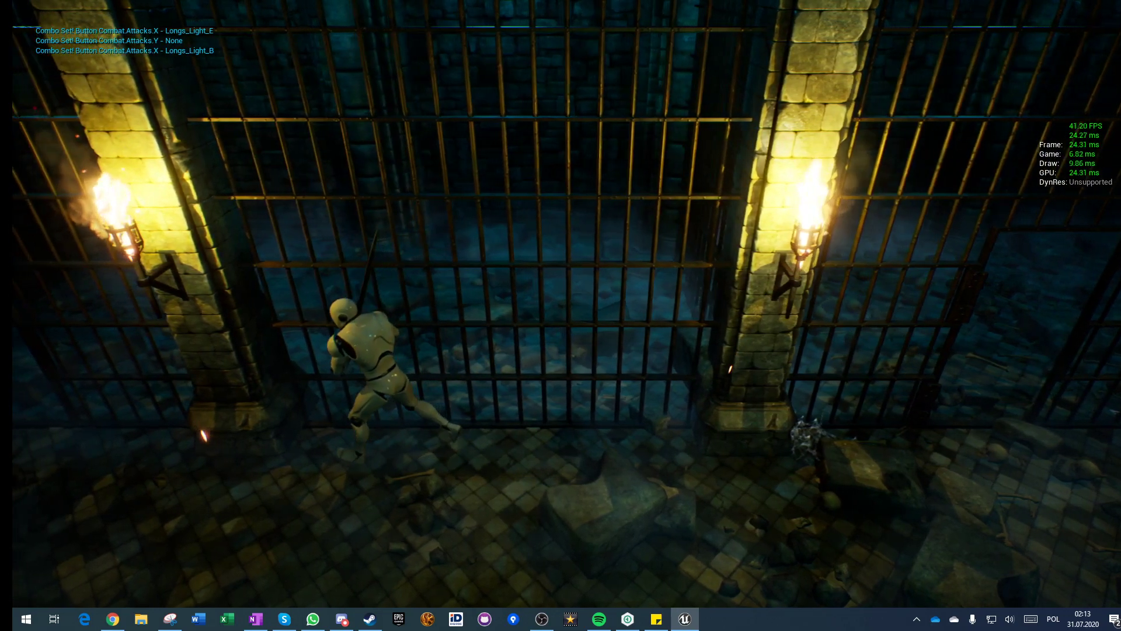
key("d")
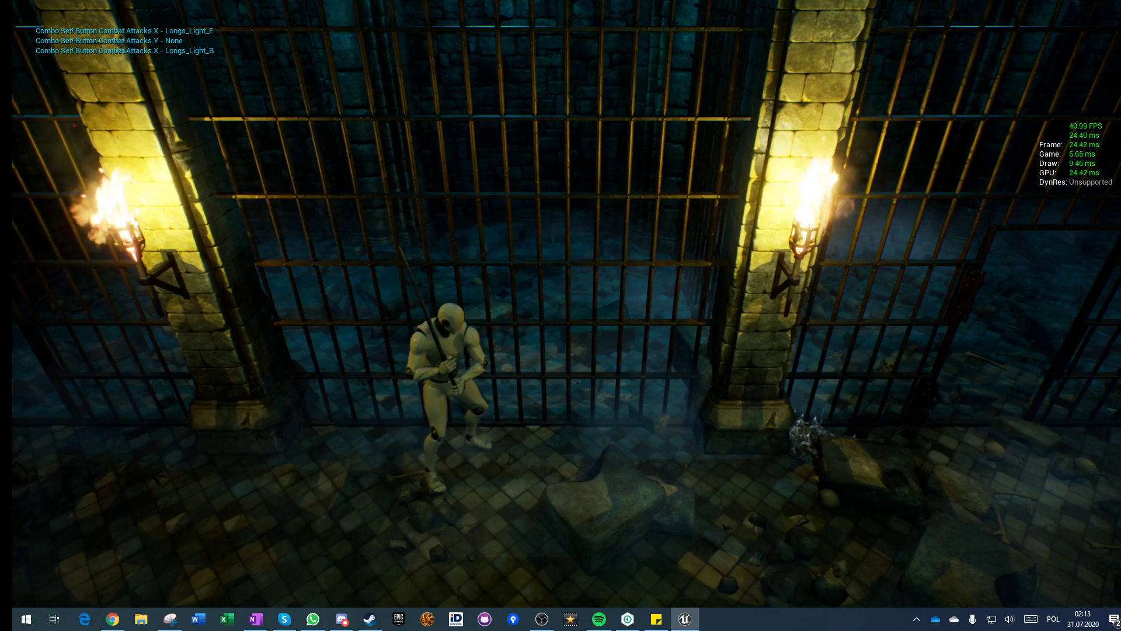
key("d")
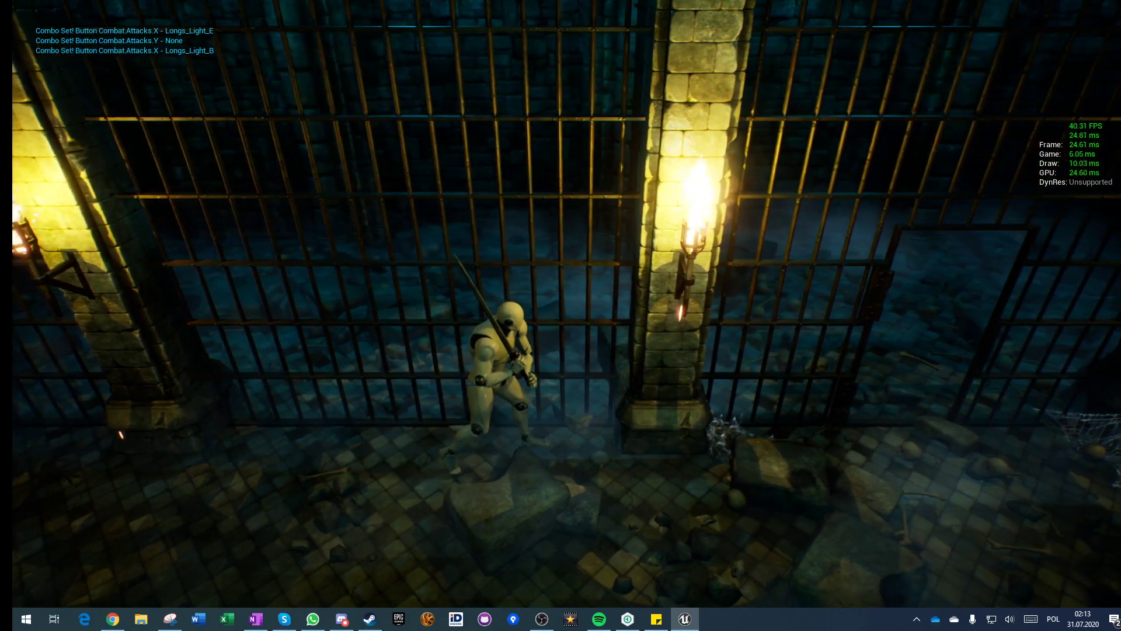
key("x")
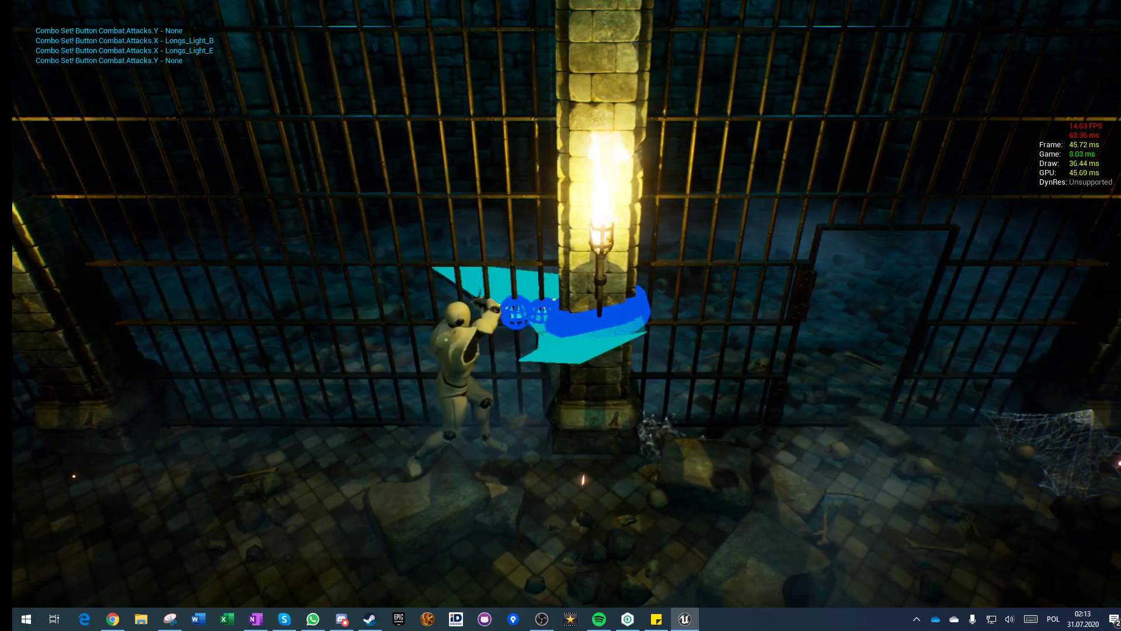
key("e")
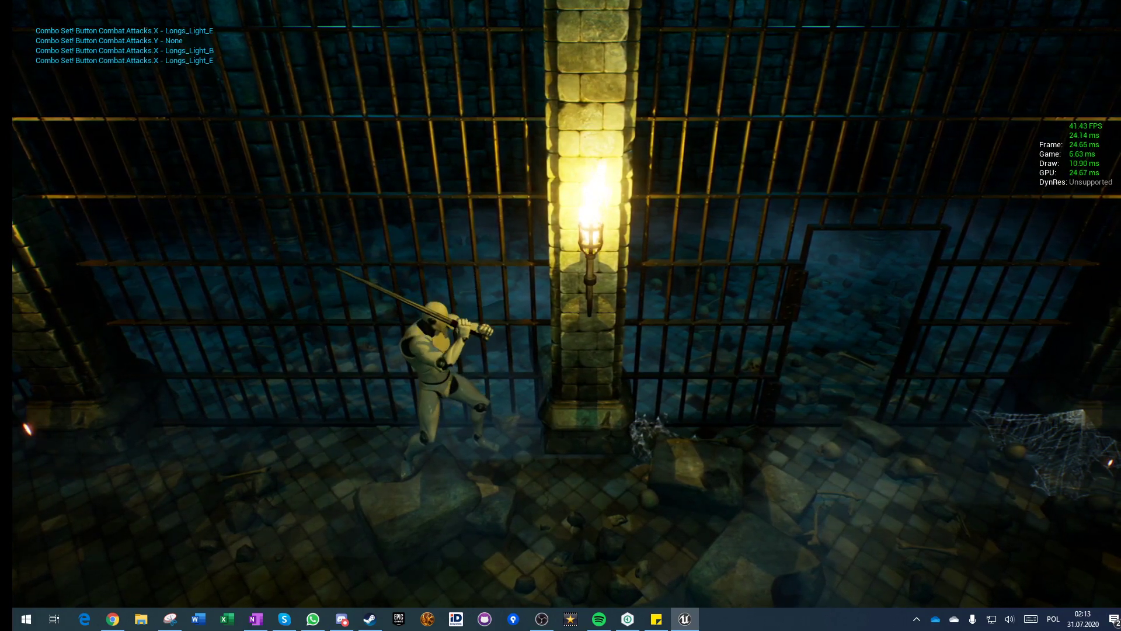
key("x")
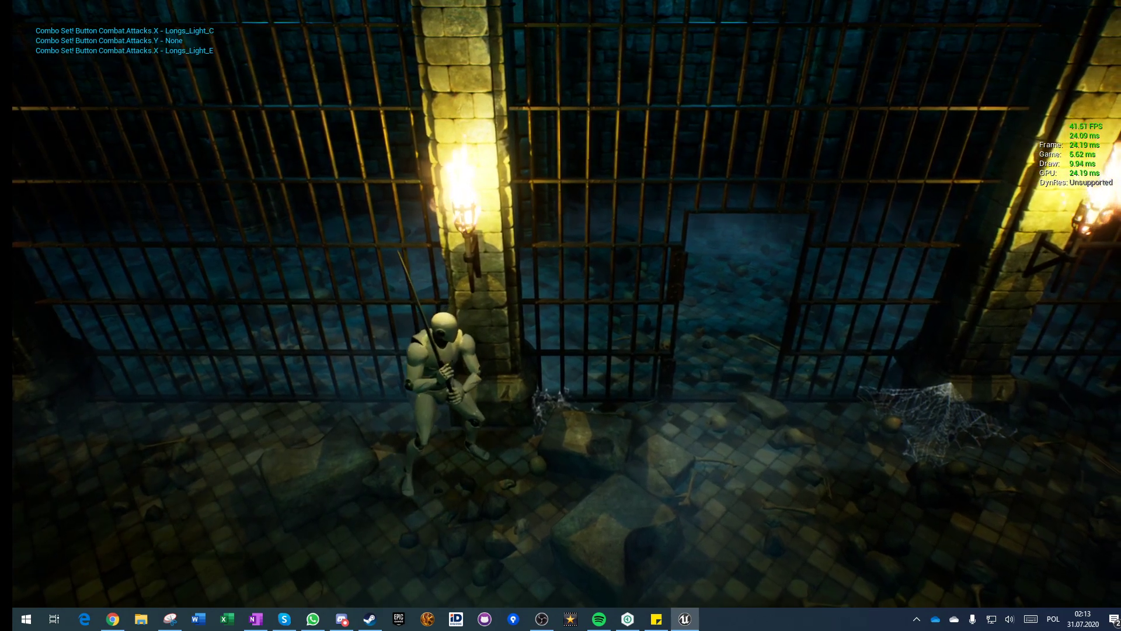
key("Escape")
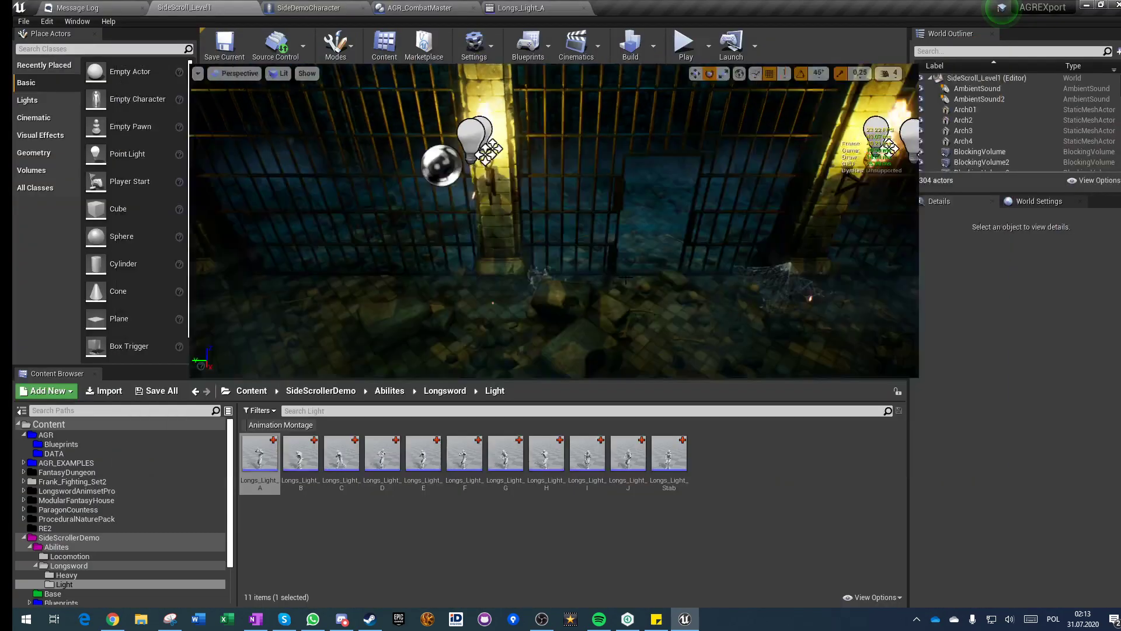
Bring up the Handle Hit nodes with Draw Debug Sphere in SideDemoCharacter's Event Graph and save the blueprint
left_click(313, 7)
scroll(628, 332, "down", 3)
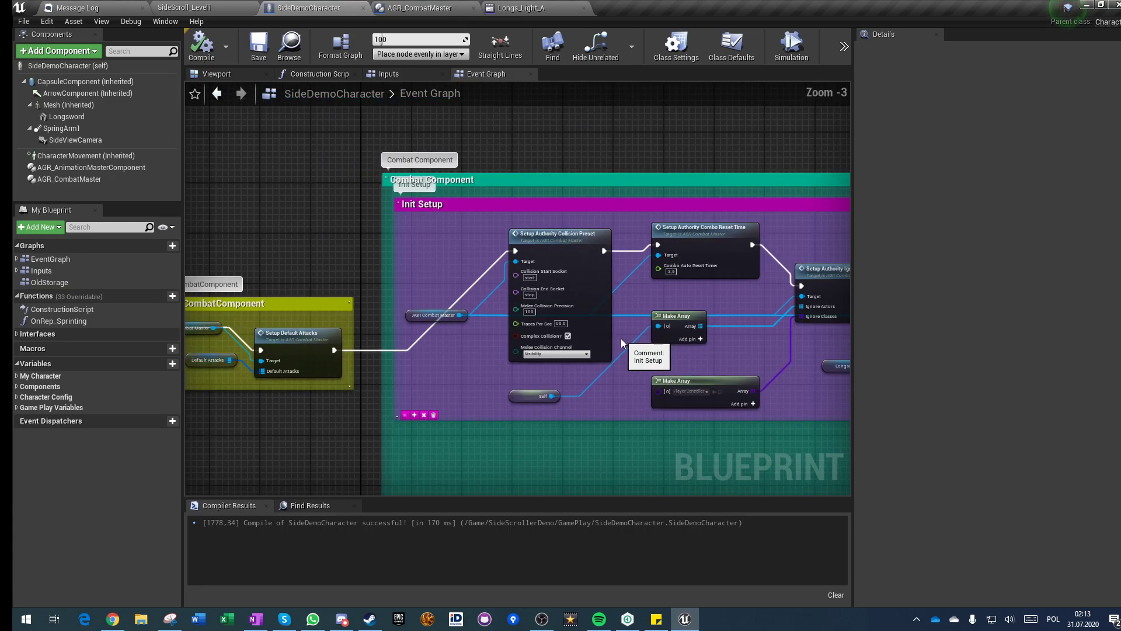
scroll(489, 311, "down", 4)
scroll(575, 455, "up", 7)
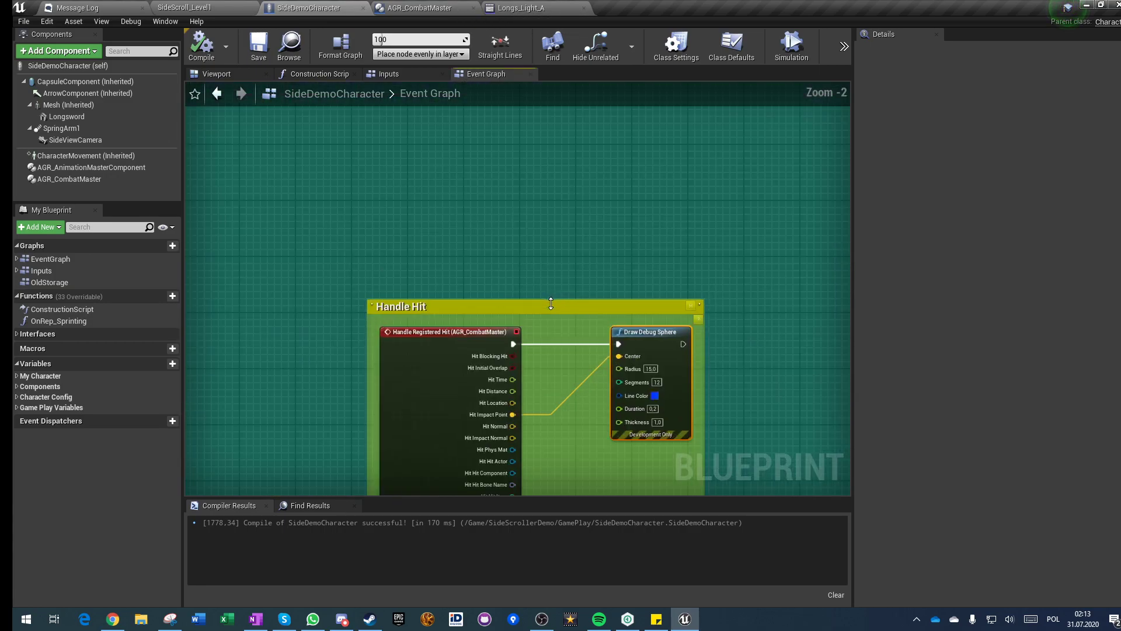
left_click(202, 7)
key("ctrl+shift+s")
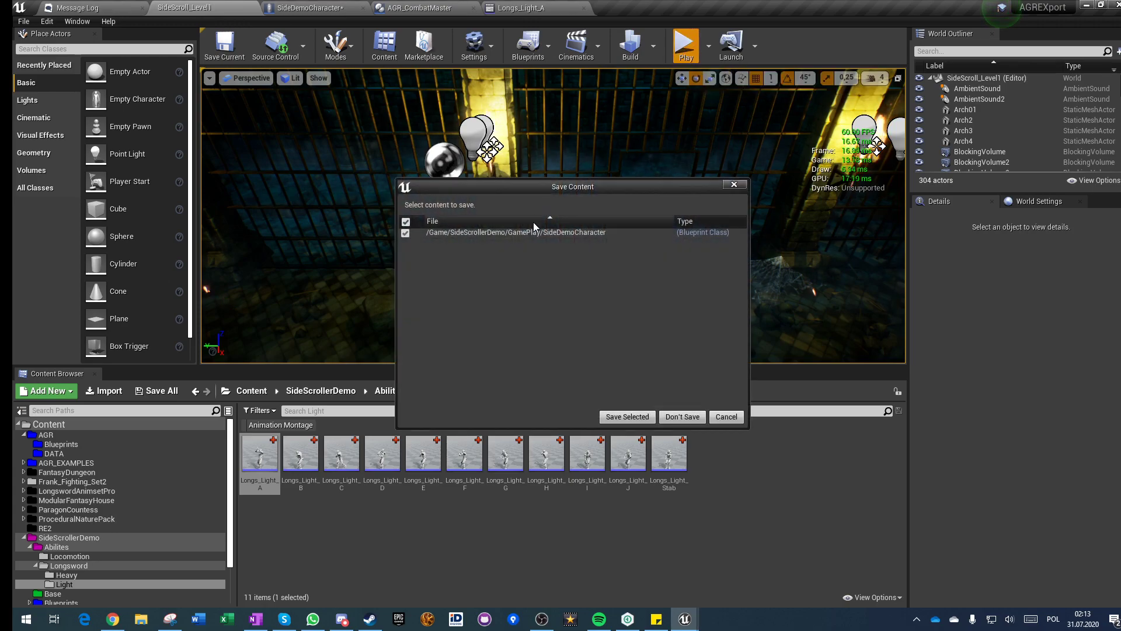
left_click(620, 416)
Play the level again, walk the character to the torch pillar, and chain light longsword attacks to check the hit traces
key("alt+p")
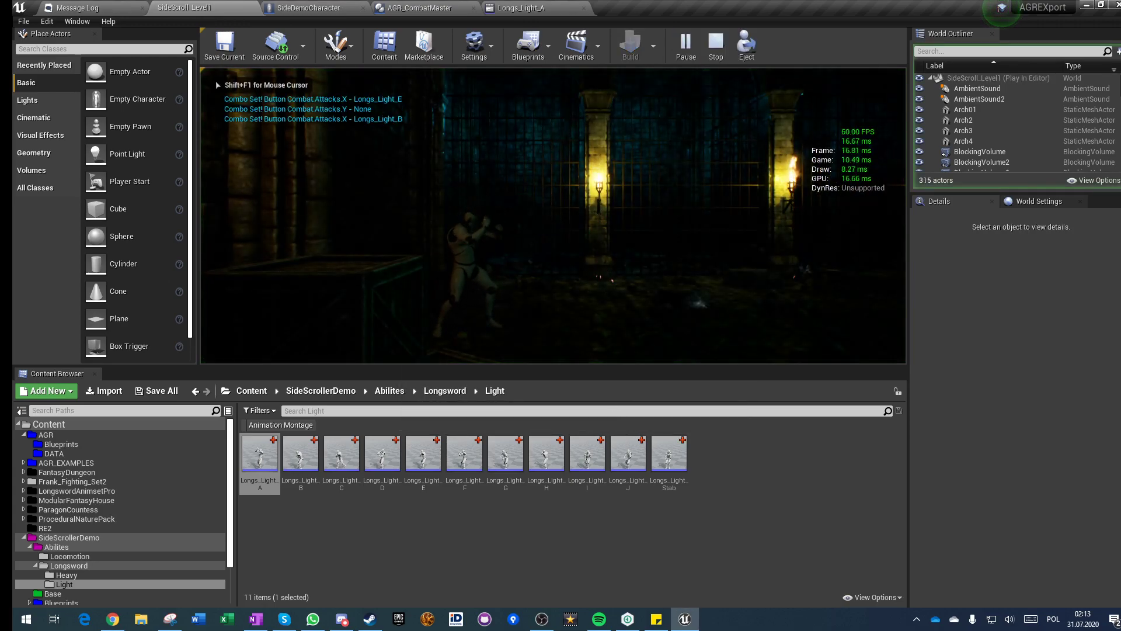
key("d")
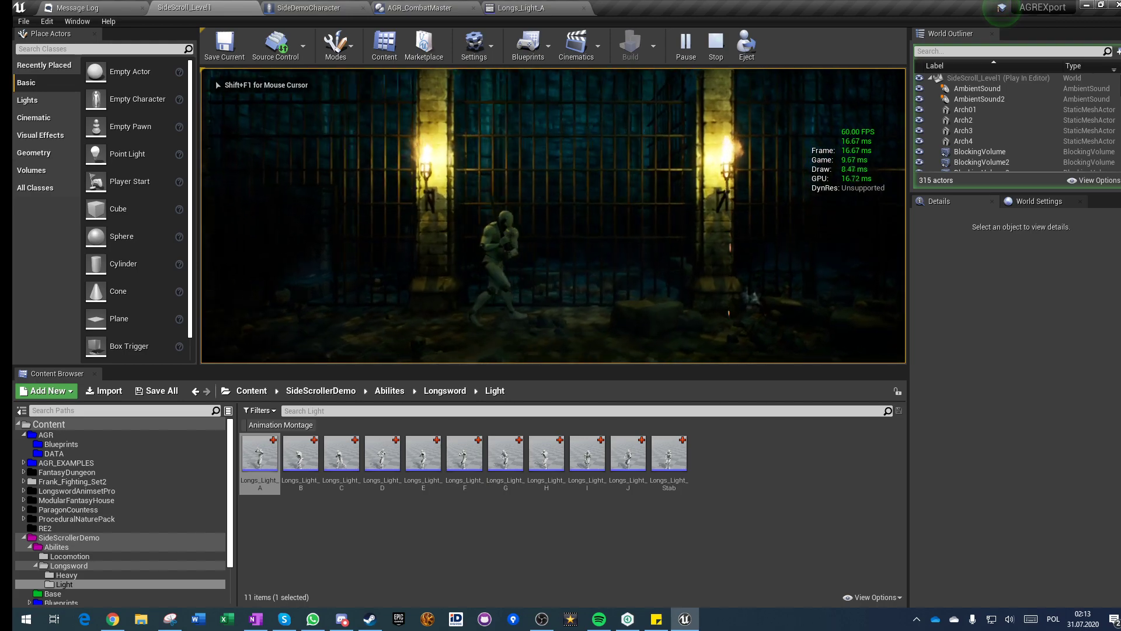
key("d")
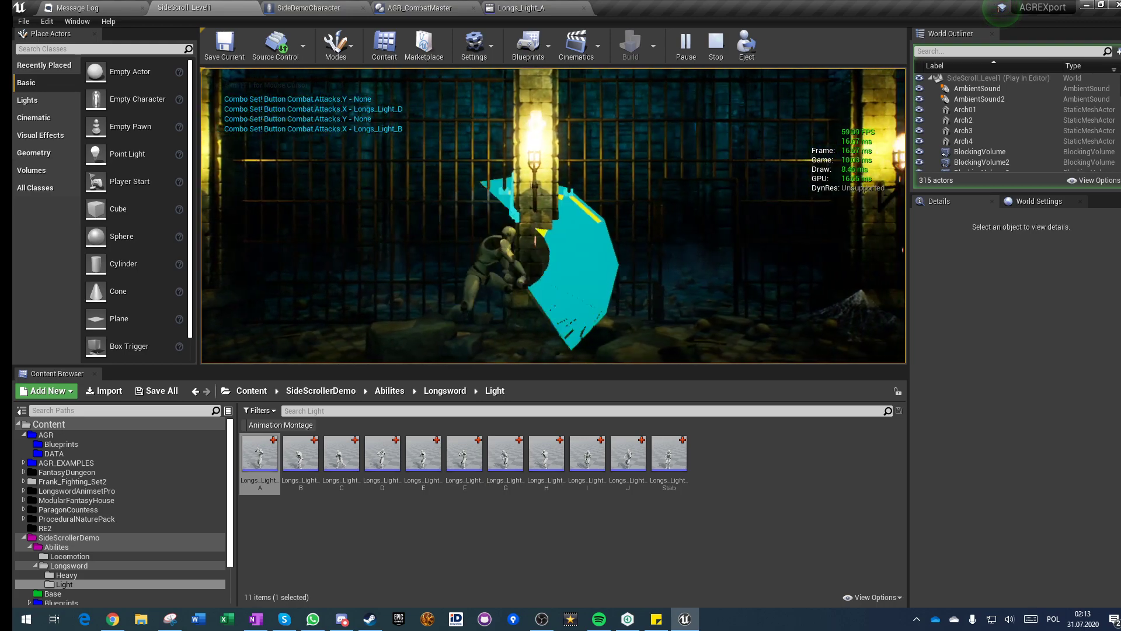
key("j")
key("j")
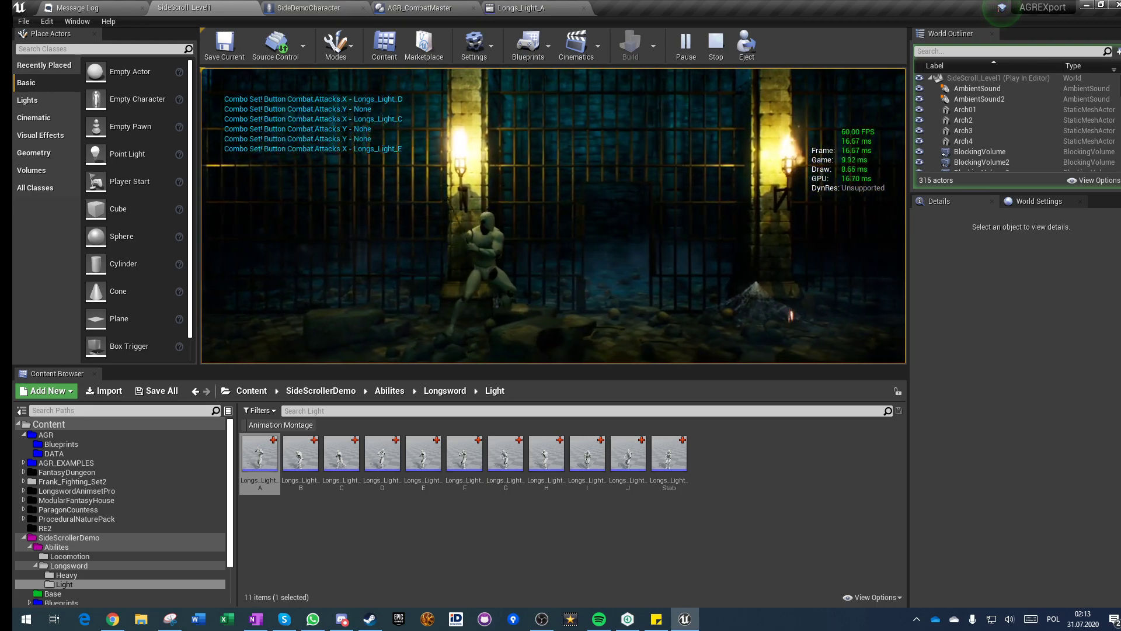
key("j")
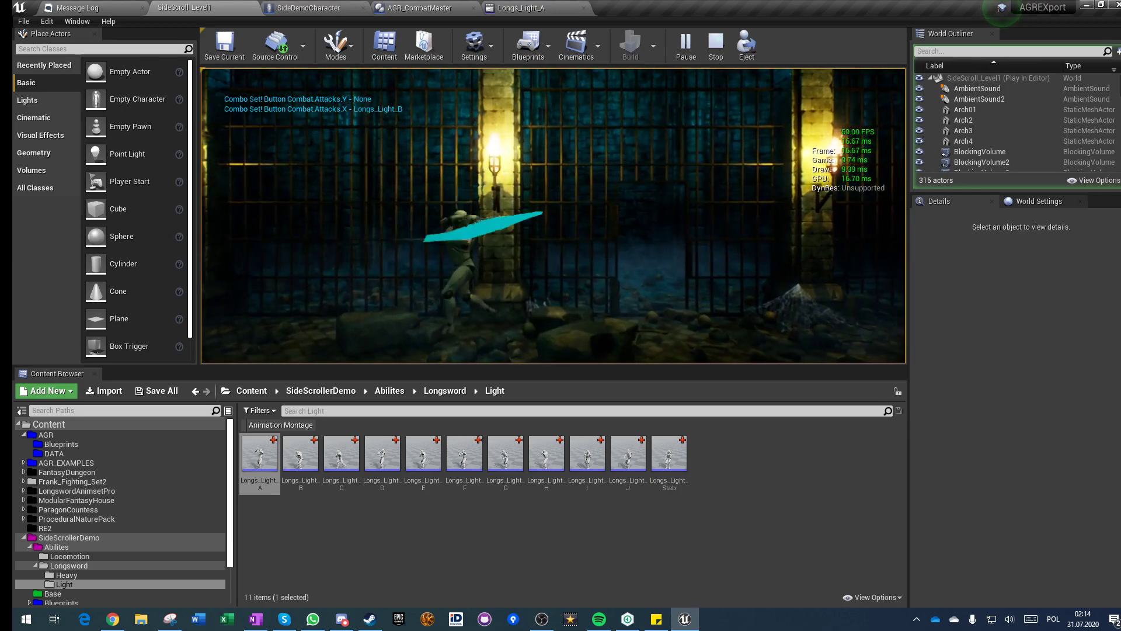
key("j")
key("j")
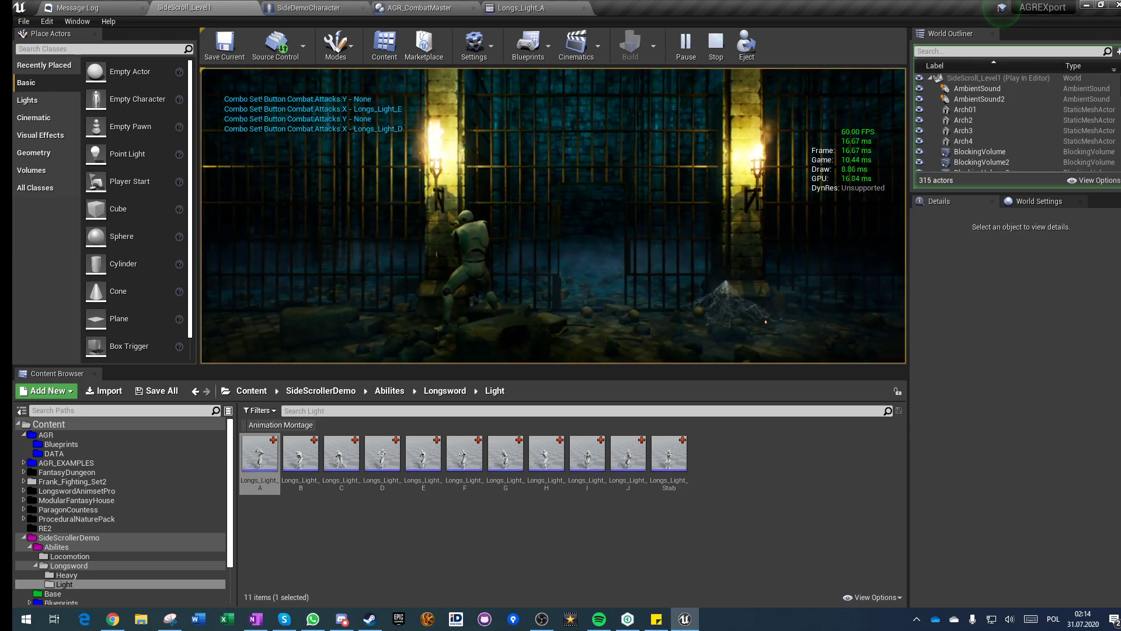
Move the character away from the barred wall and perform repeated heavy longsword attacks on the open floor
key("space")
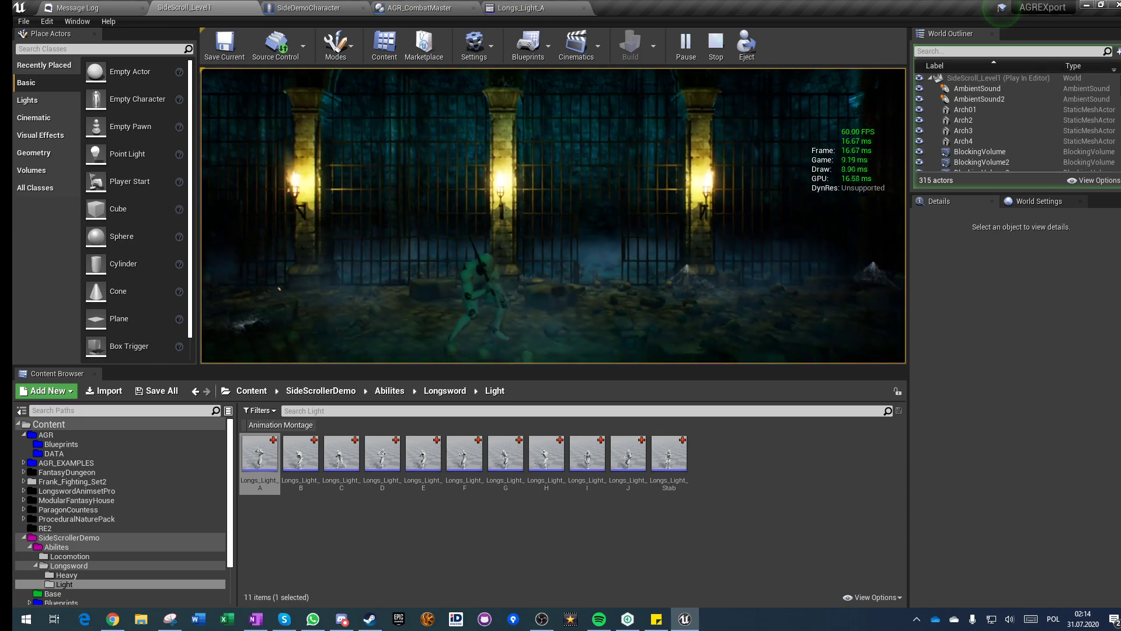
key("k")
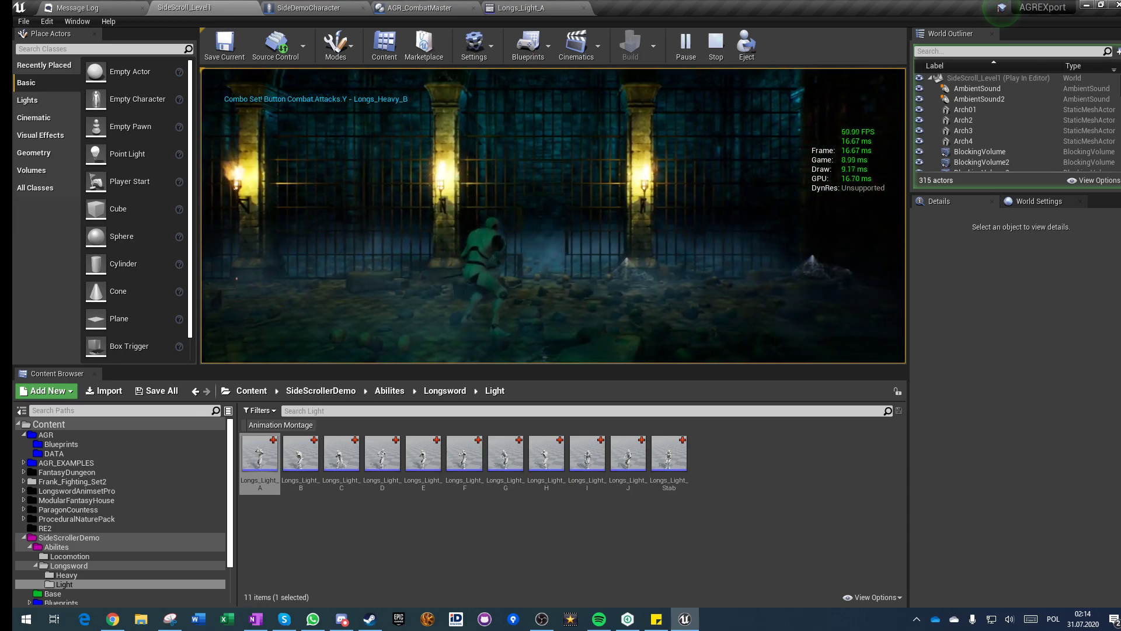
key("k")
key("k")
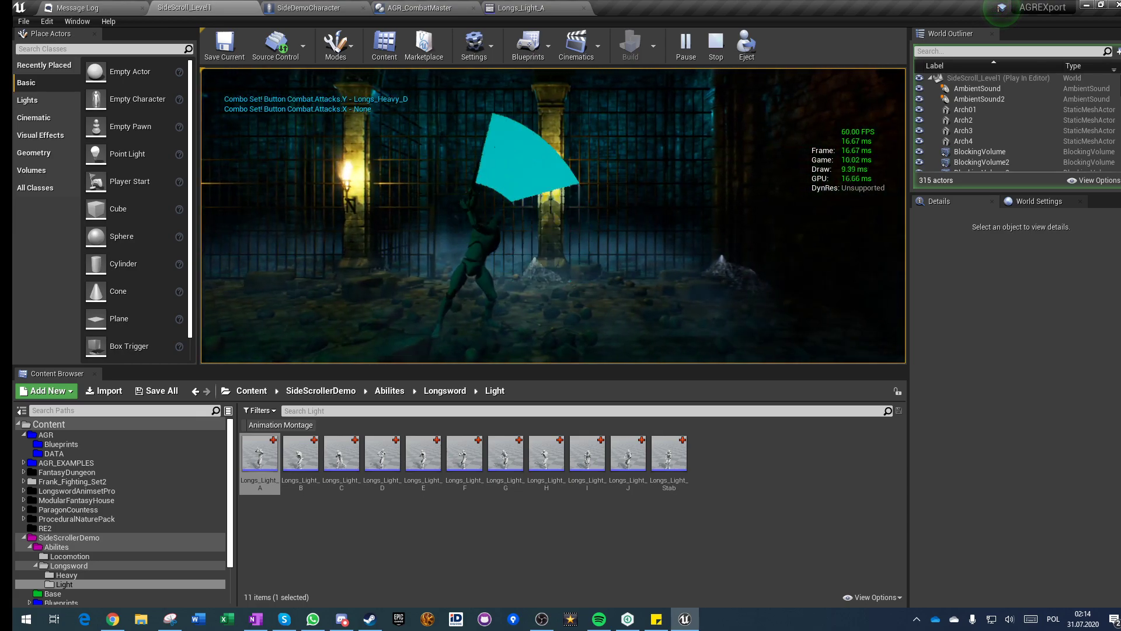
key("k")
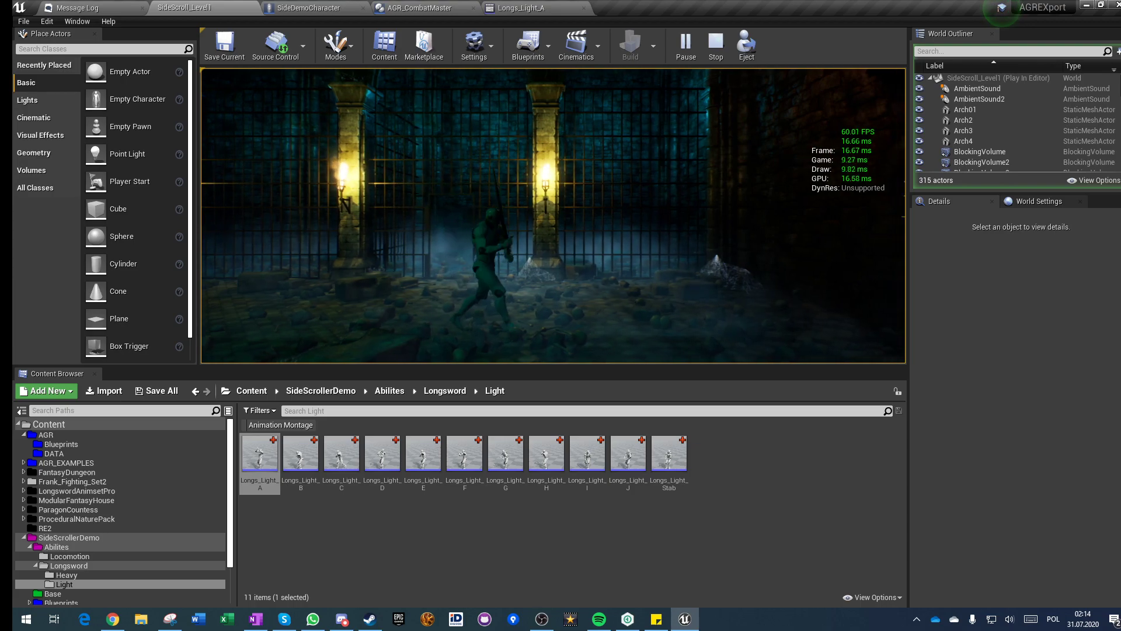
key("k")
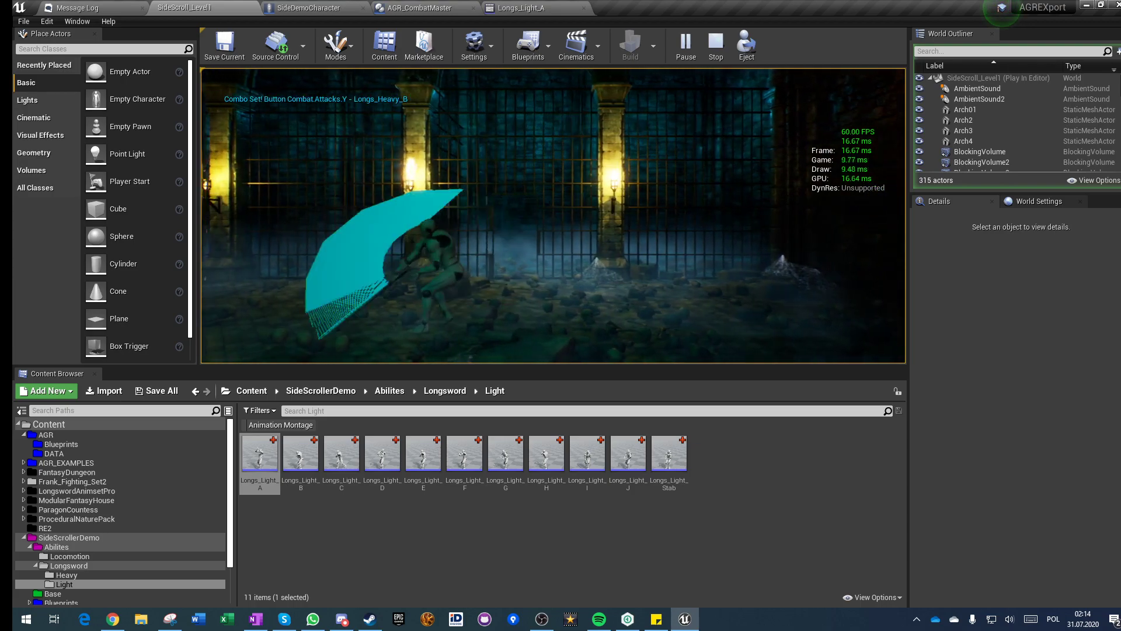
End the play session and bring up the Setup Authority Collision Preset node in SideDemoCharacter's Event Graph
key("k")
key("Escape")
left_click(332, 6)
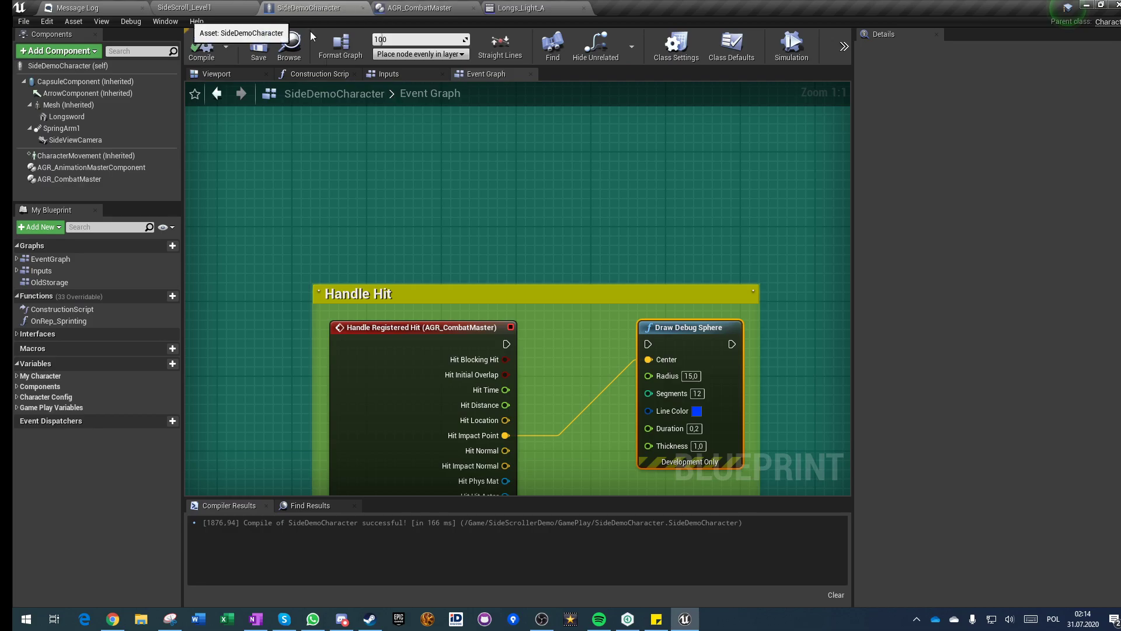
scroll(451, 228, "down", 4)
right_click_drag(441, 203, 500, 376)
scroll(413, 258, "up", 4)
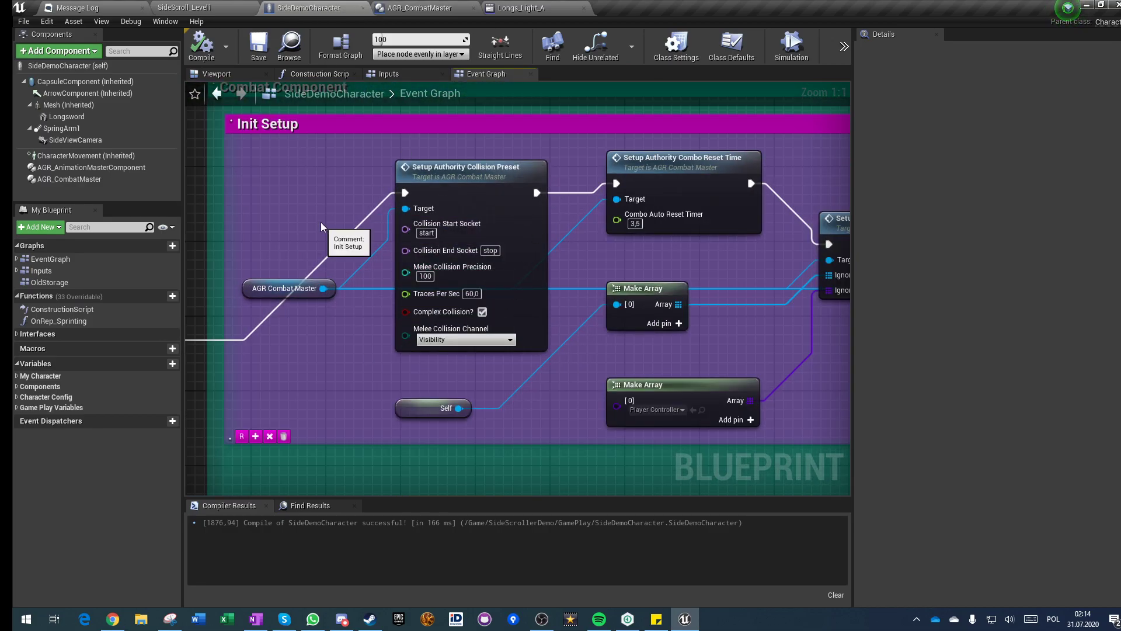
left_click(467, 169)
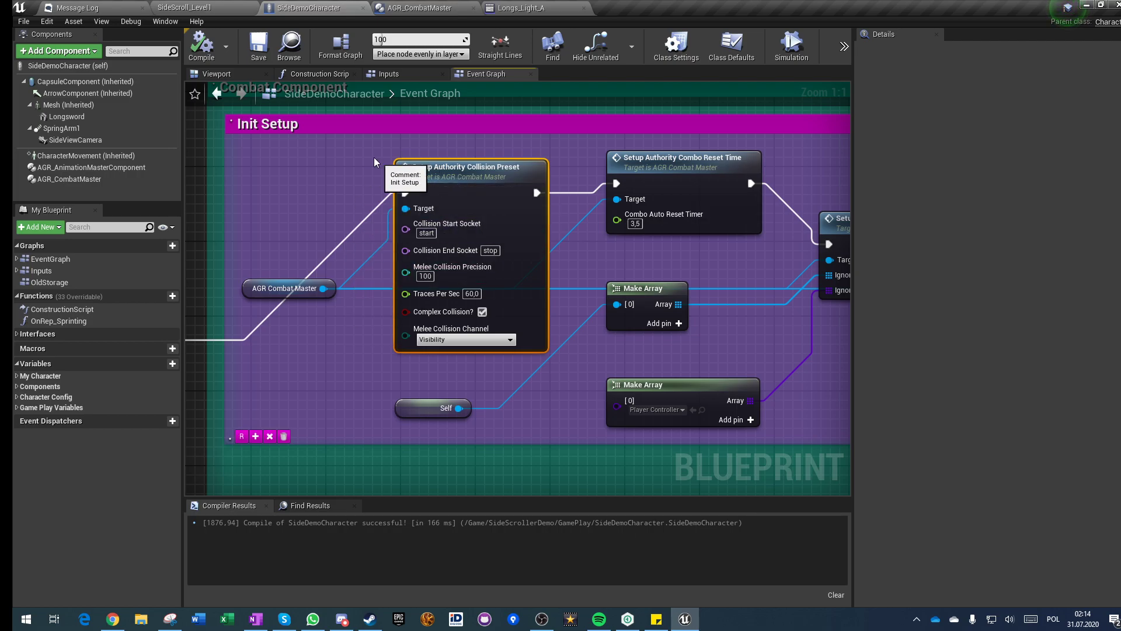
left_click(201, 7)
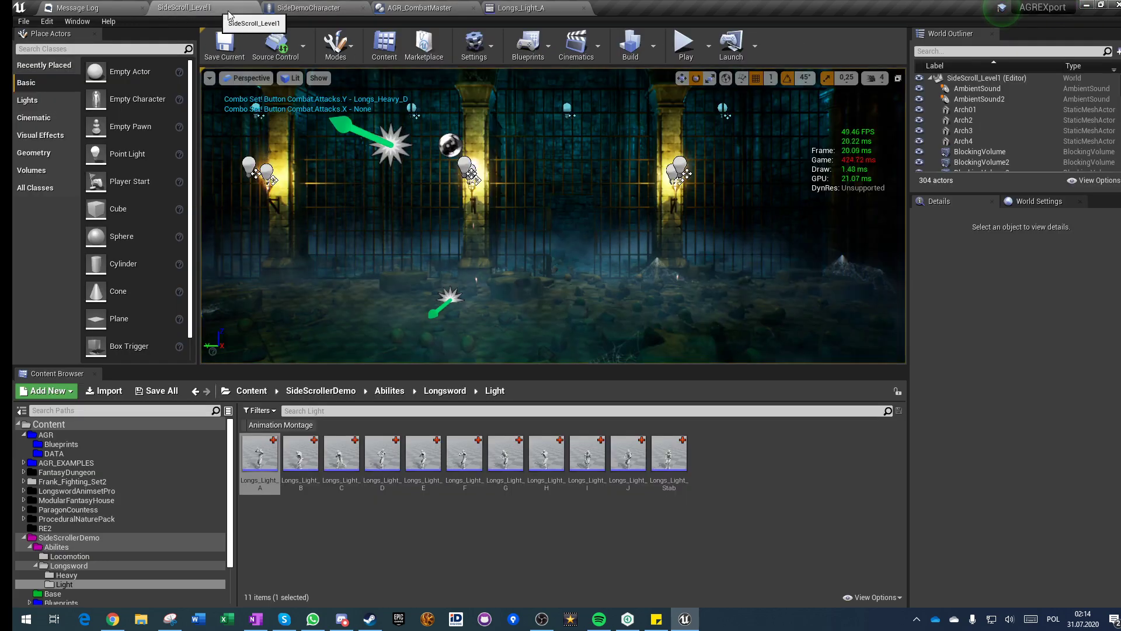
left_click(304, 8)
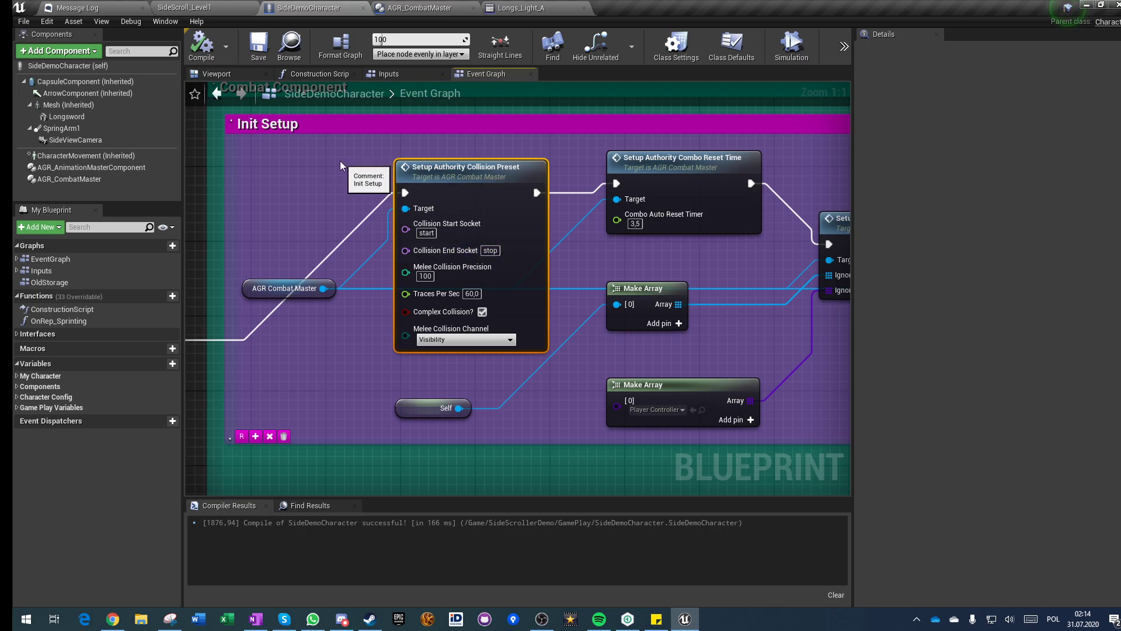
Set Melee Collision Precision to 30 and Traces Per Sec to 30 on the Setup Authority Collision Preset node
right_click_drag(284, 198, 330, 278)
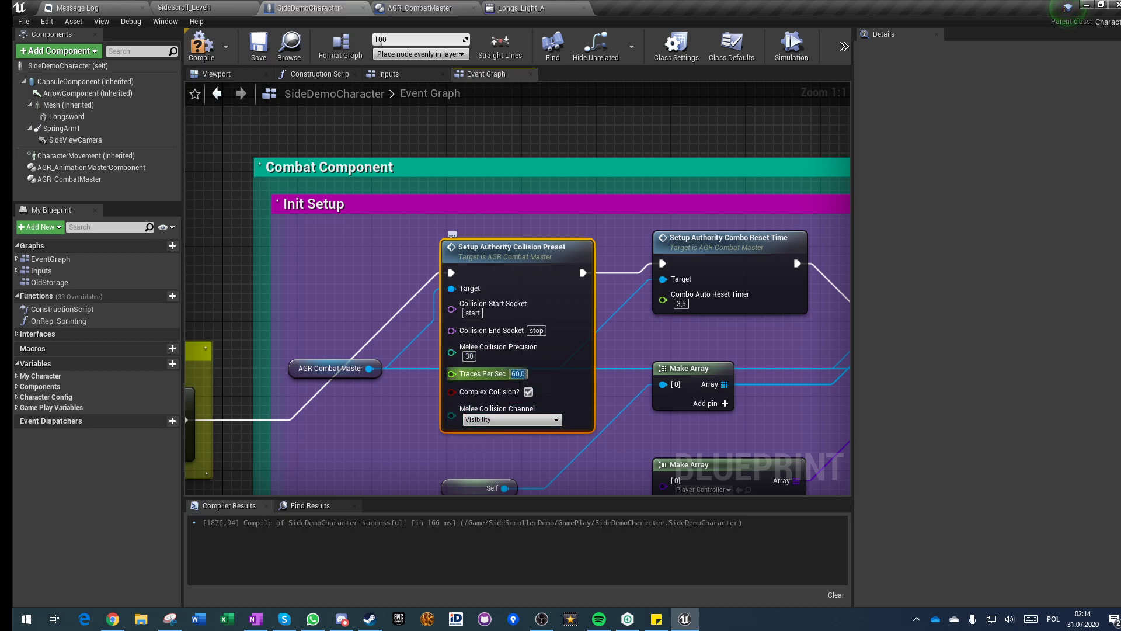
type("0")
key("Return")
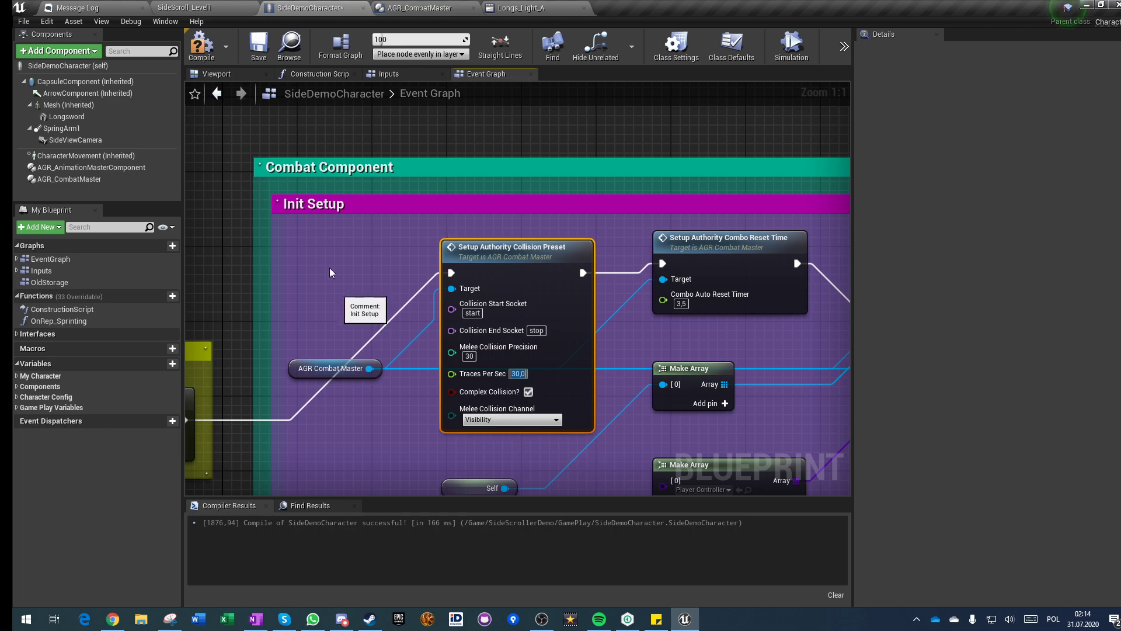
Play the level, saving the modified SideDemoCharacter blueprint, and perform light Longsword attacks
left_click(206, 7)
left_click(671, 41)
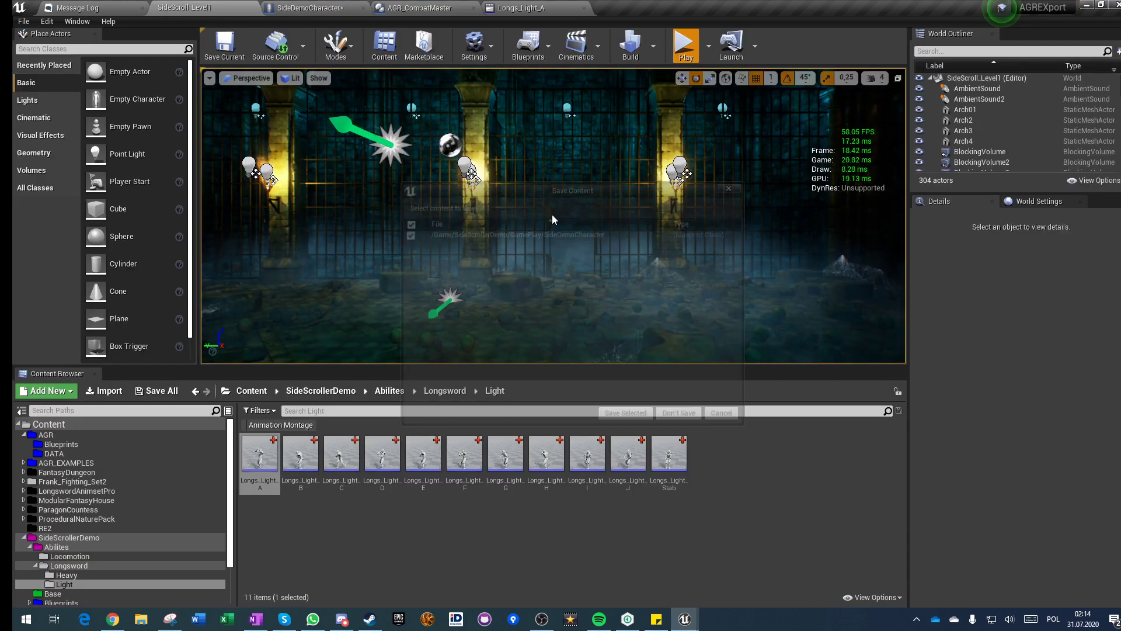
left_click(619, 417)
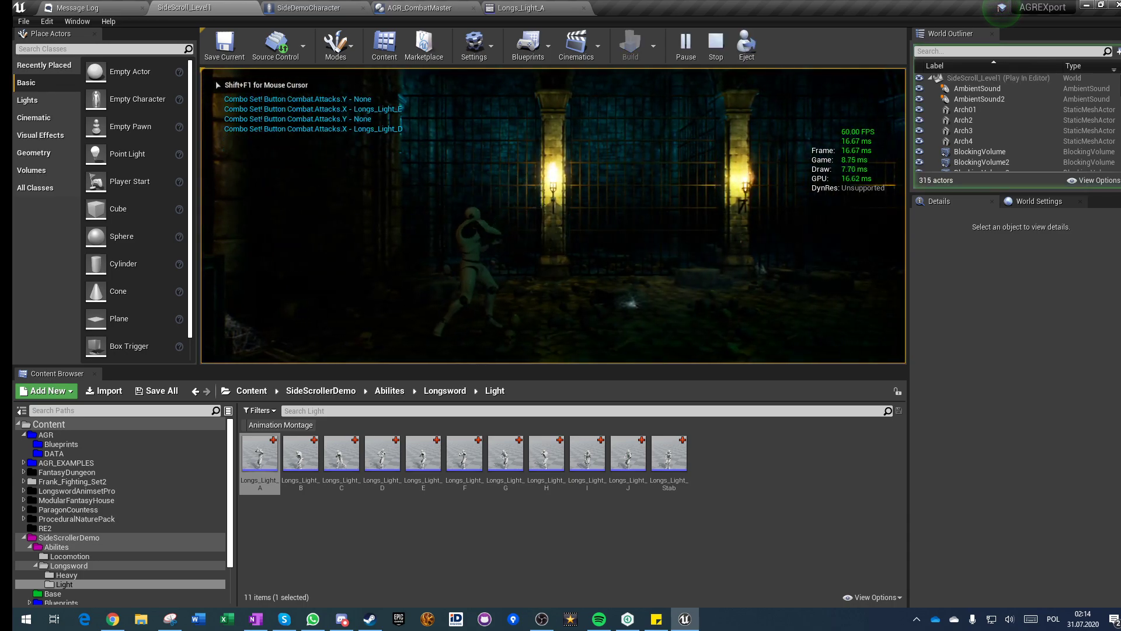
key("x")
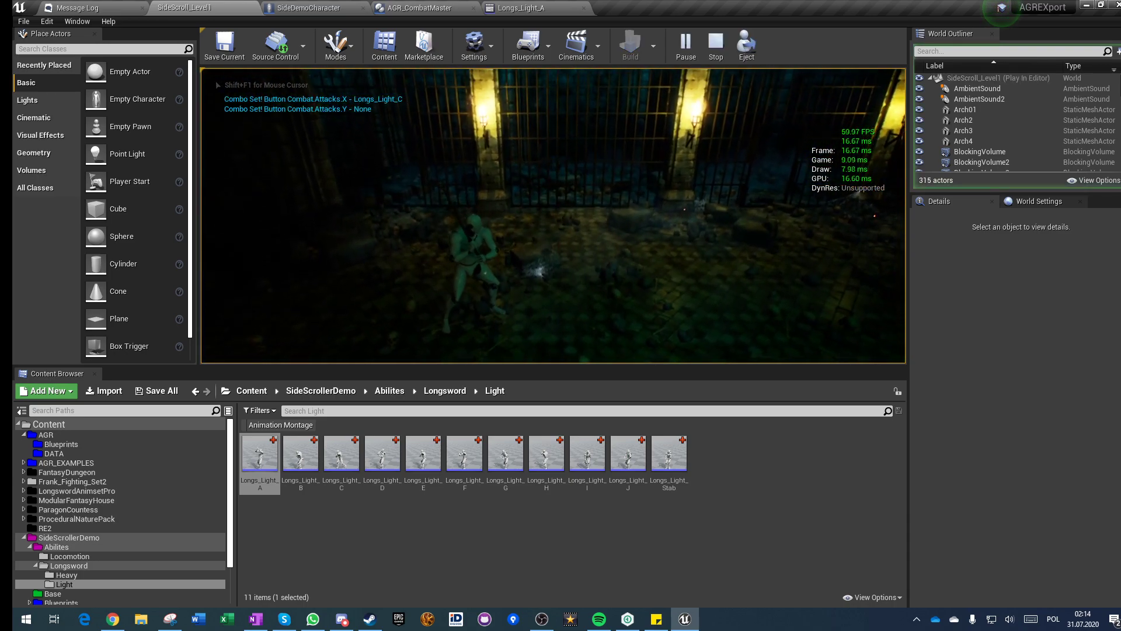
Slow the running game to 0.1 with the Slomo console command and show it in full screen
key("grave")
type("slowmo")
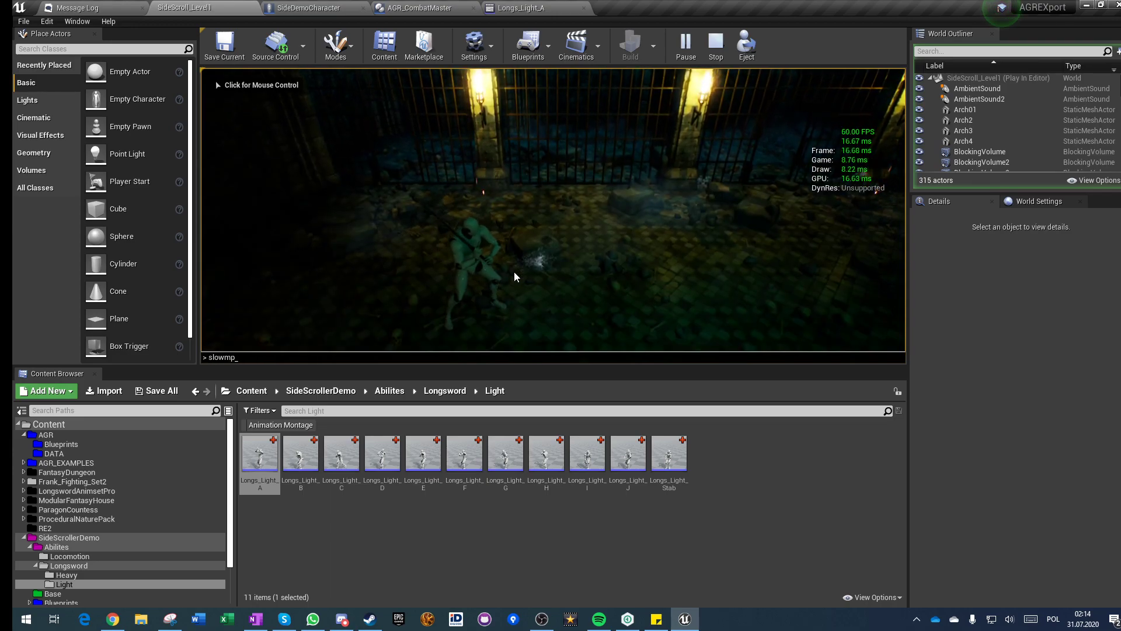
key("BackSpace")
key("BackSpace")
key("BackSpace")
type("mo")
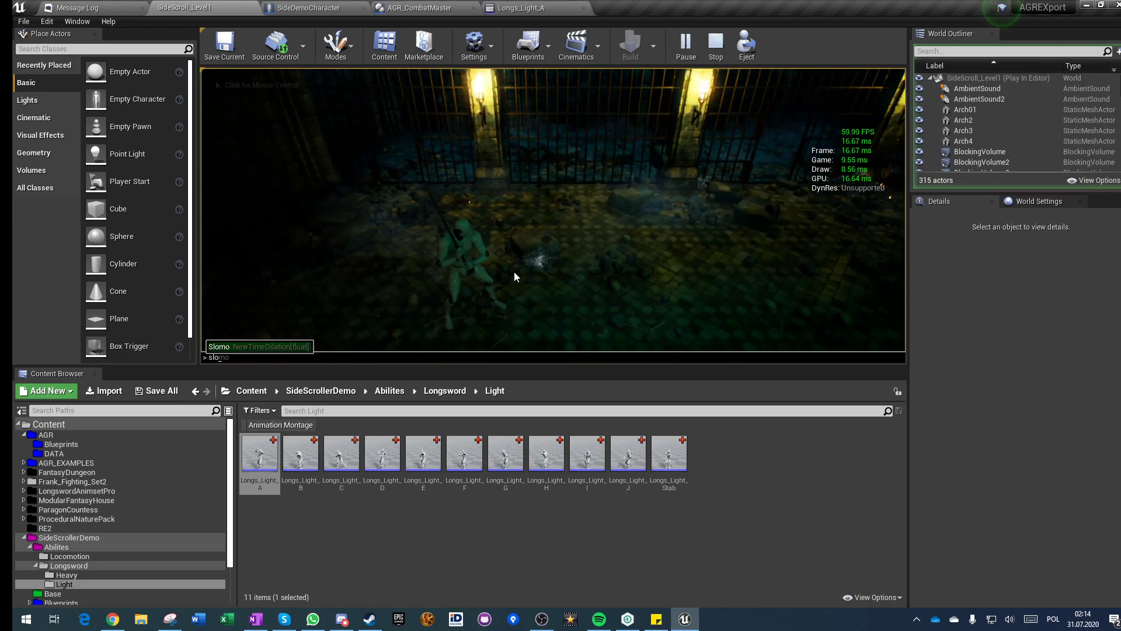
key("Tab")
type("0.1")
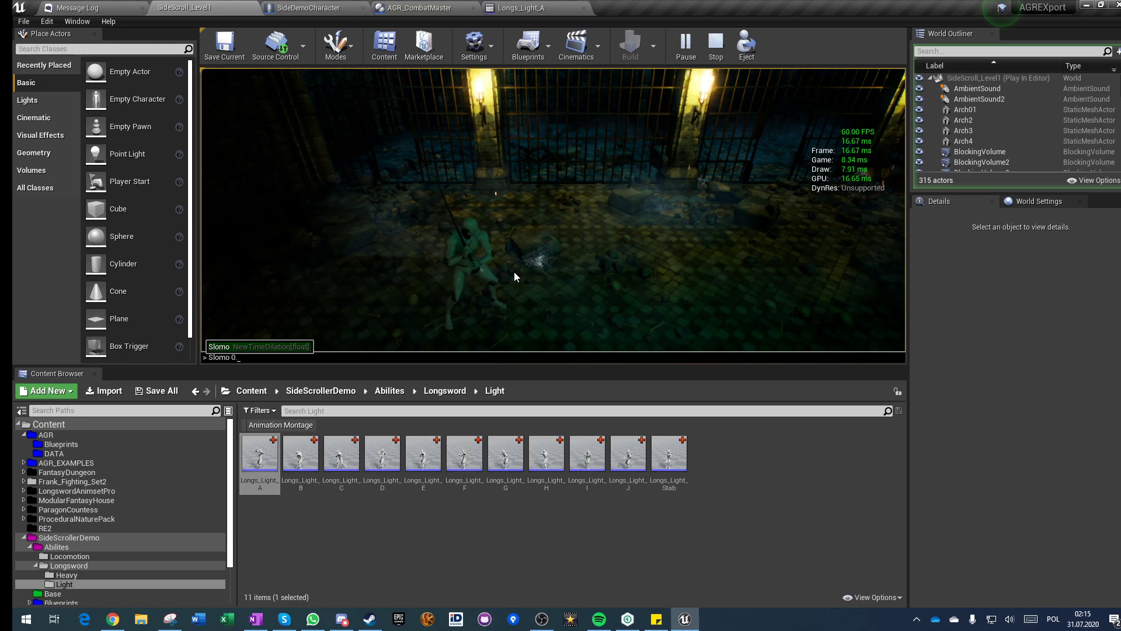
key("Return")
key("F11")
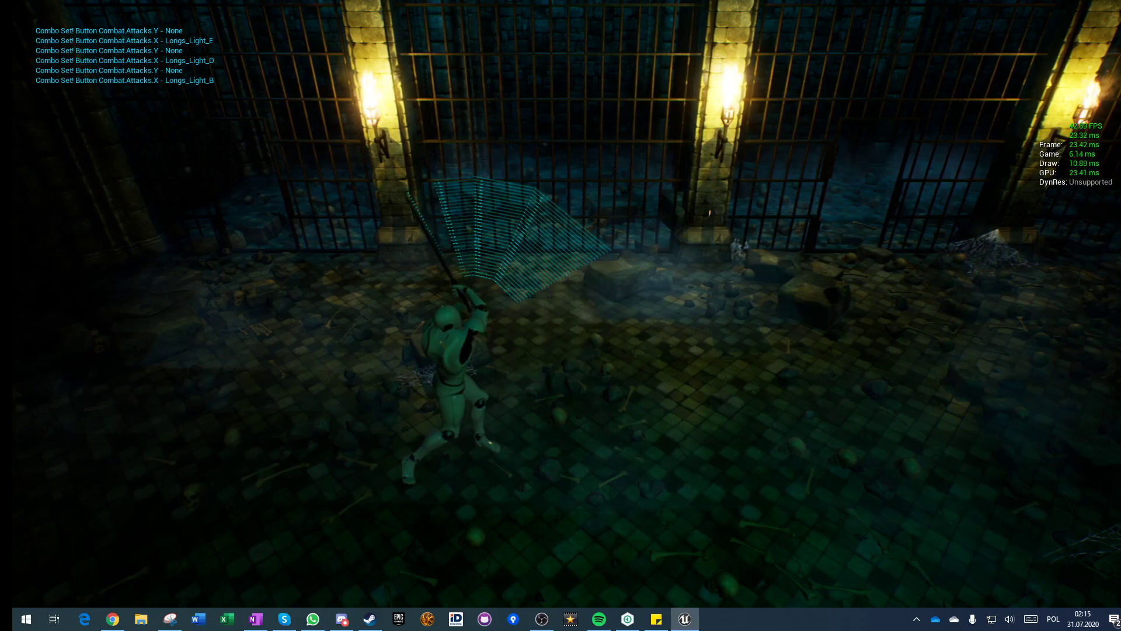
End the play session, set Traces Per Sec back to 60 in SideDemoCharacter, and compile the blueprint
key("shift+F1")
key("Escape")
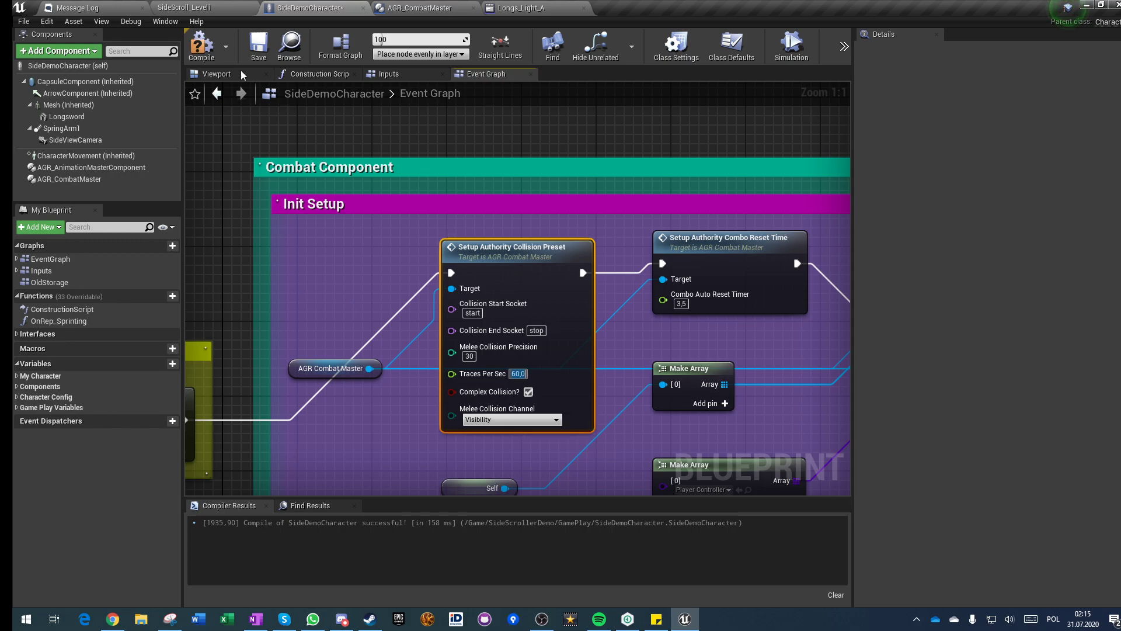
left_click(202, 44)
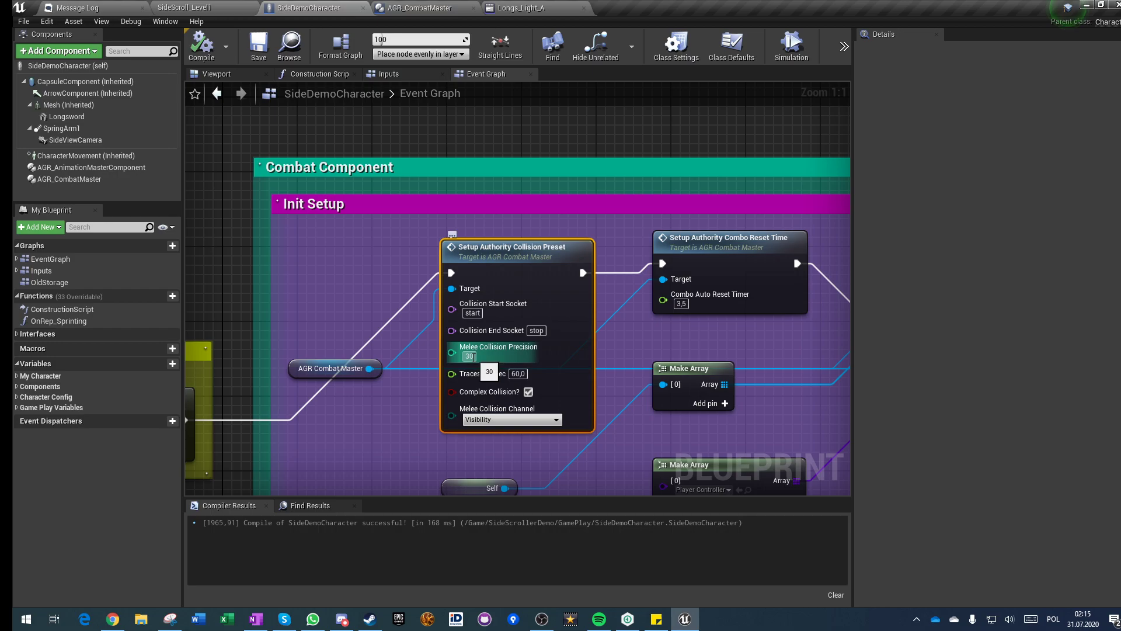
Set Melee Collision Precision to 1000 on the Setup Authority Collision Preset node, then compile and save the blueprint
left_click(470, 355)
type("1000")
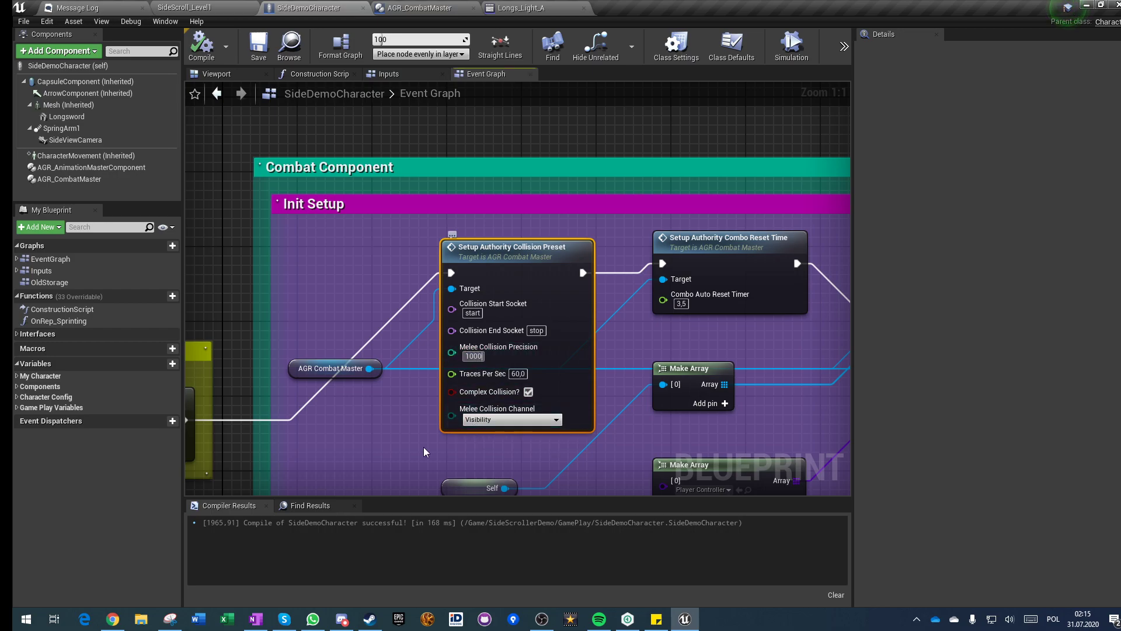
left_click(208, 56)
left_click(258, 55)
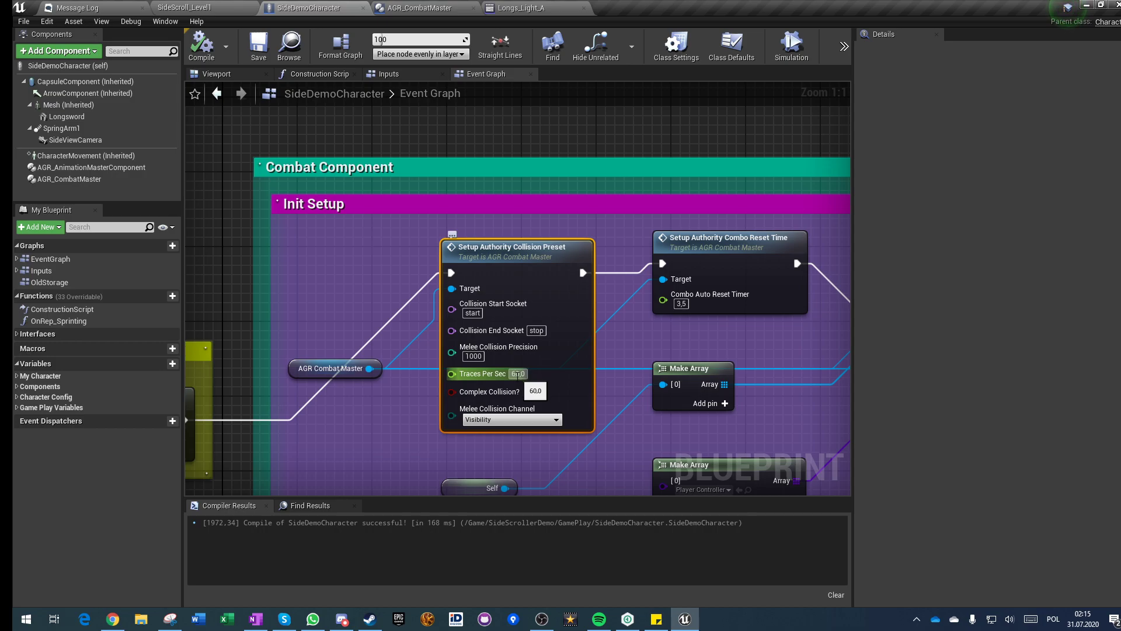
Play SideScroll_Level1 and walk the character past the crate to the first torch pillar
left_click(233, 7)
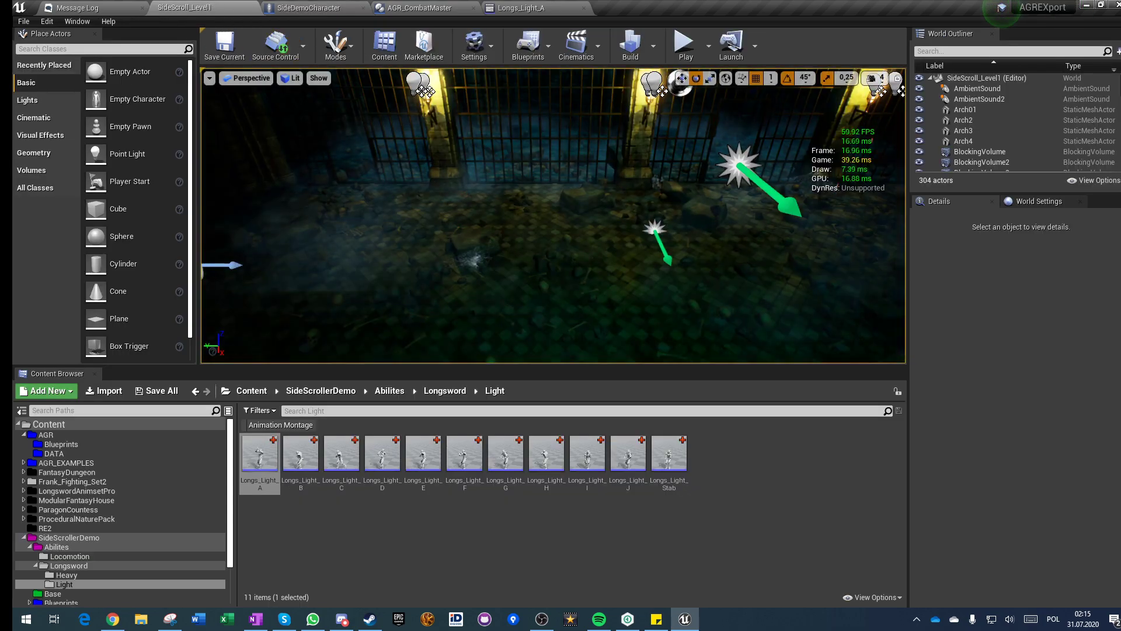
left_click(683, 46)
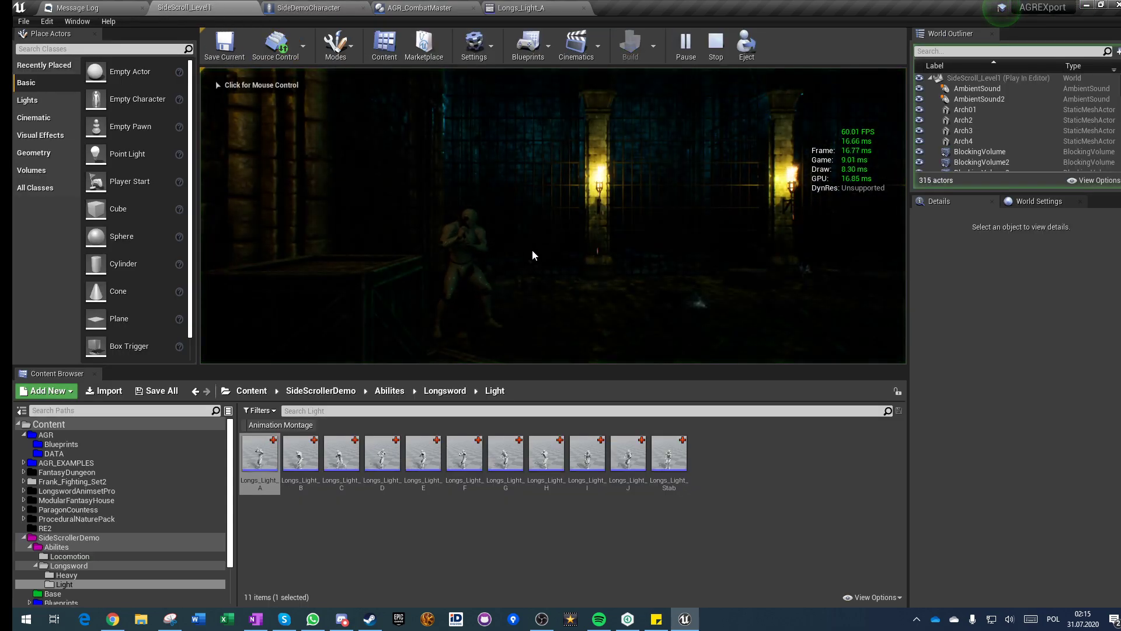
left_click(531, 250)
left_click(532, 250)
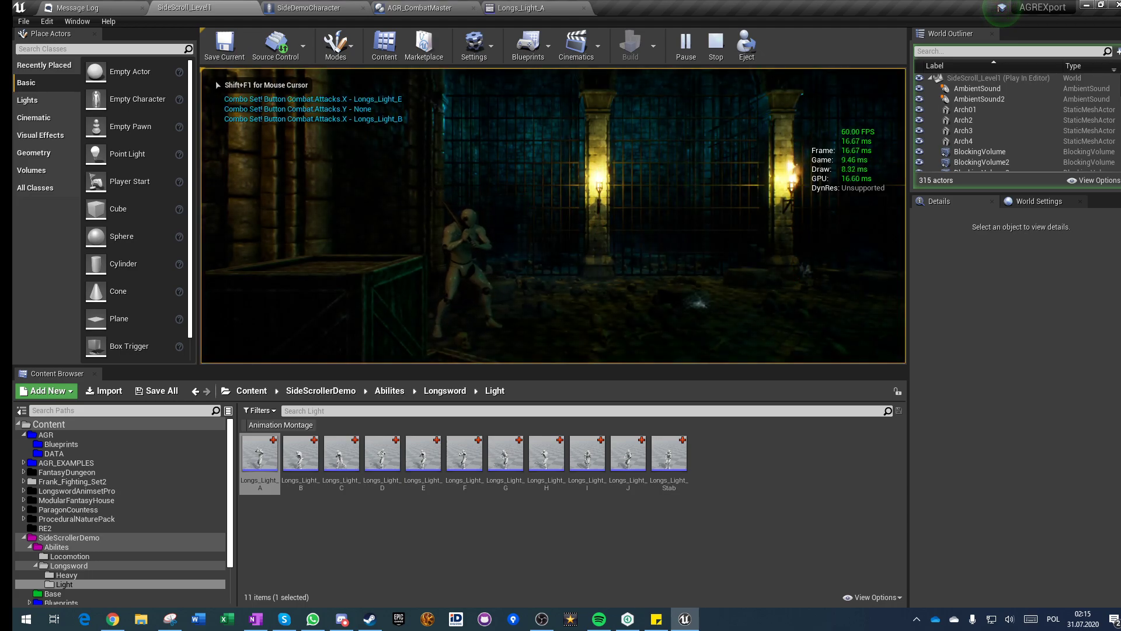
key("d")
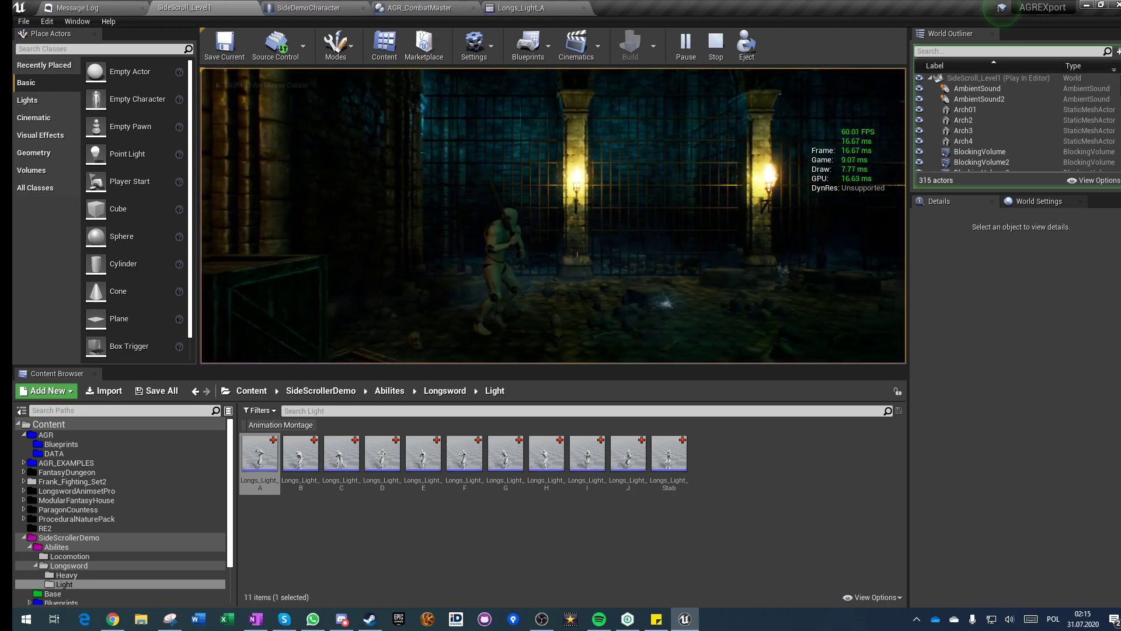
key("d")
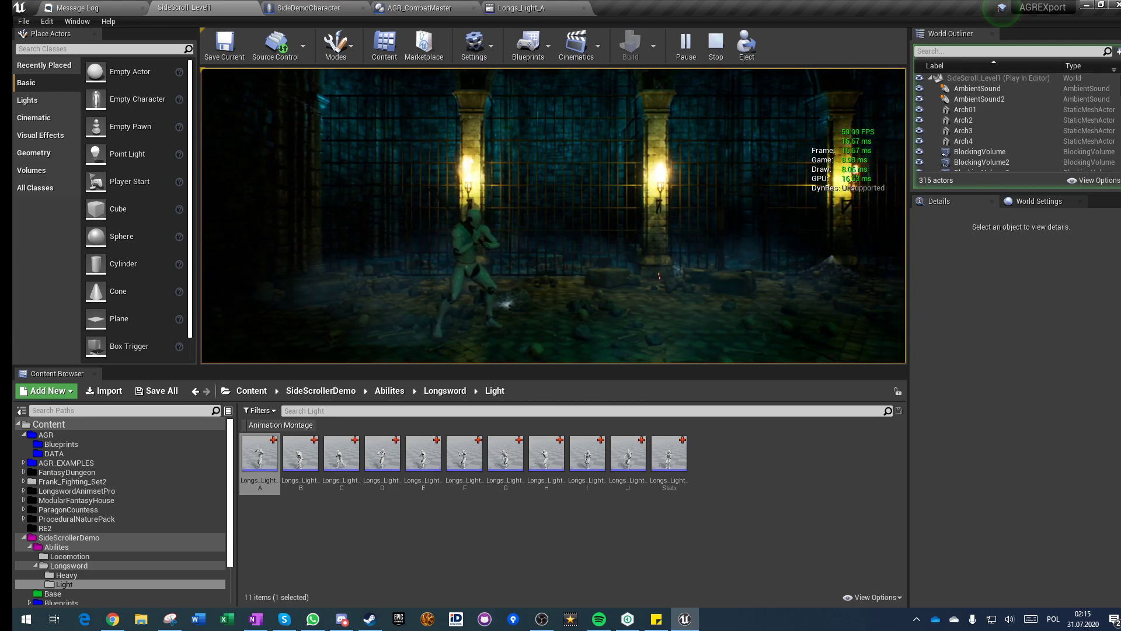
Examine the per-point collision section of AGR_CombatMaster, including the Calculate Trace Point, Get Prev Frame Sockets and For Loop nodes
left_click(420, 7)
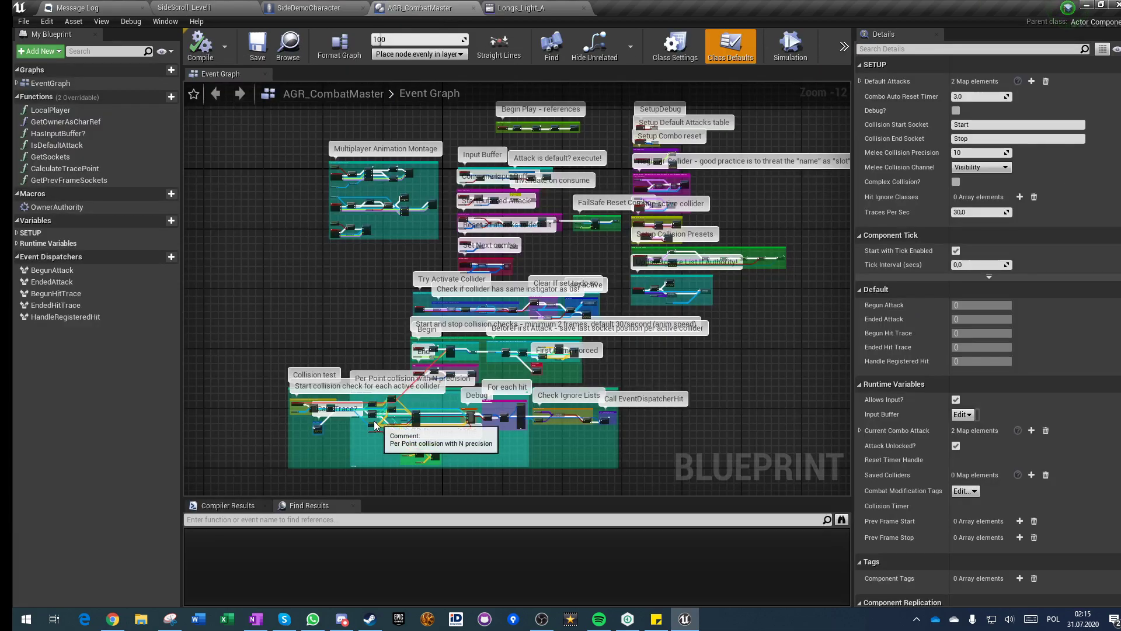
scroll(371, 424, "up", 5)
scroll(370, 424, "up", 2)
left_click(575, 175)
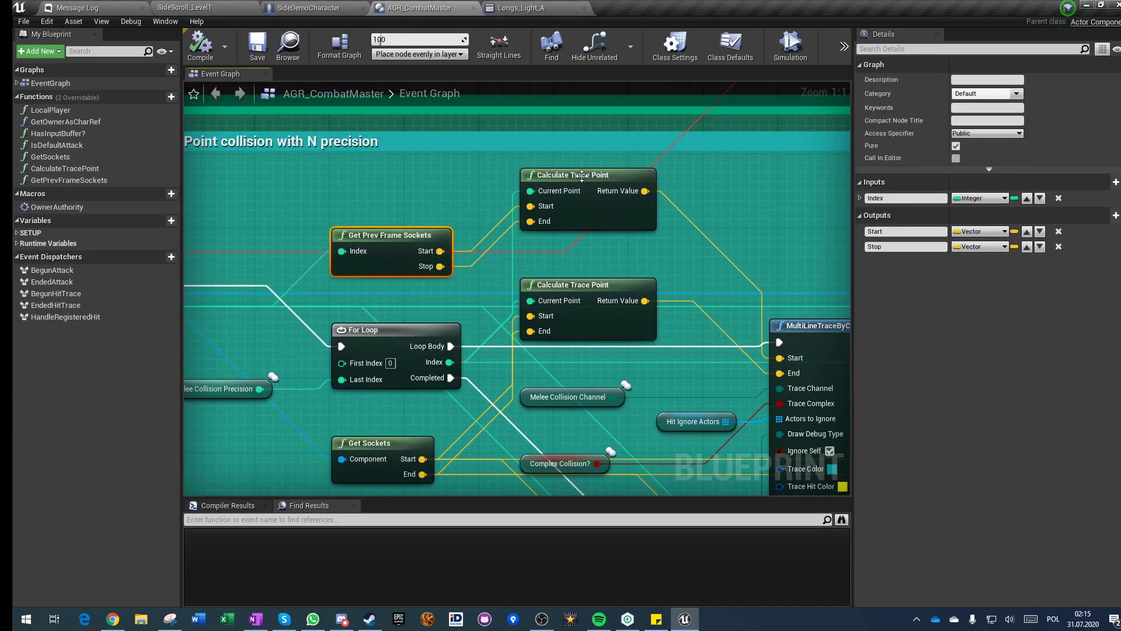
left_click(589, 292)
left_click(440, 269)
scroll(532, 378, "down", 10)
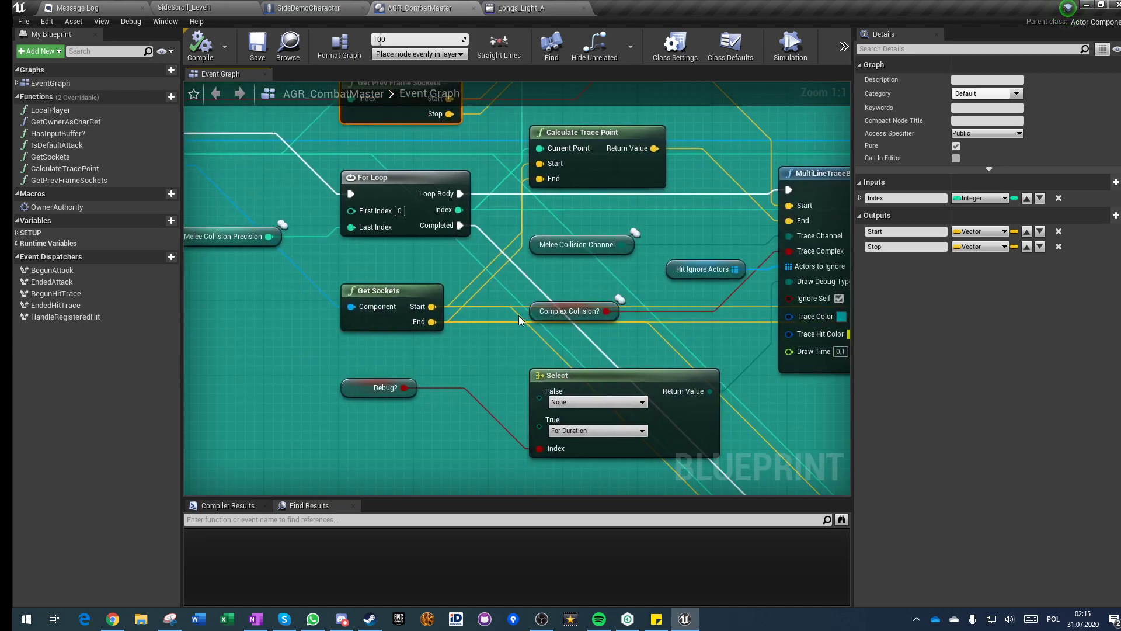
scroll(457, 350, "up", 4)
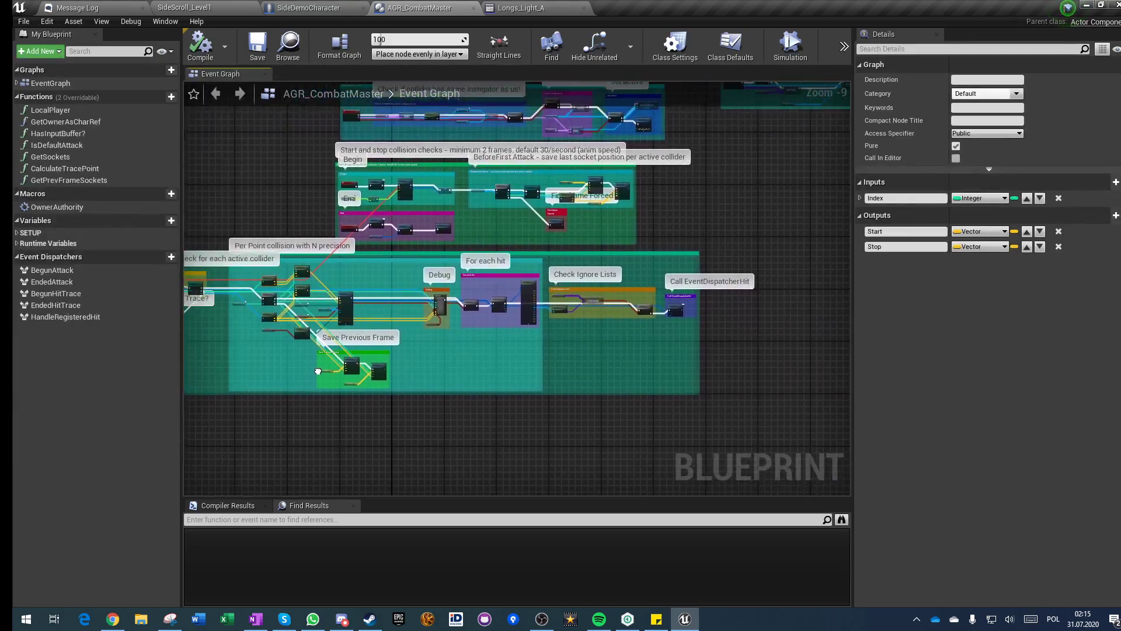
Restart play in SideScroll_Level1 and move the character along the barred wall to the second torch pillar
left_click(308, 6)
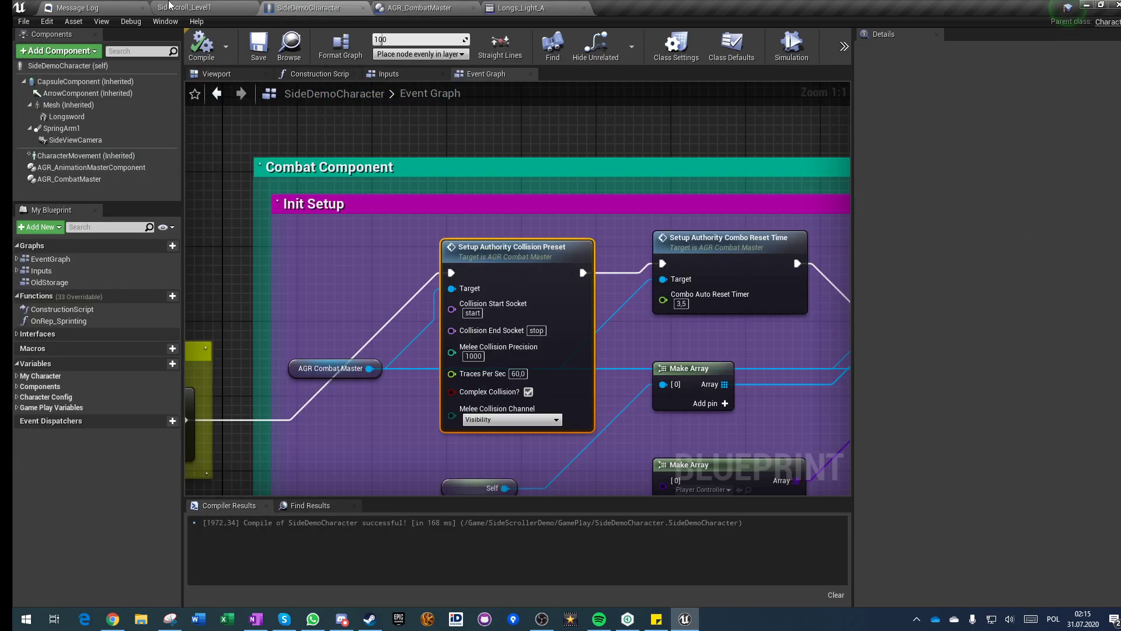
left_click(184, 8)
left_click(683, 47)
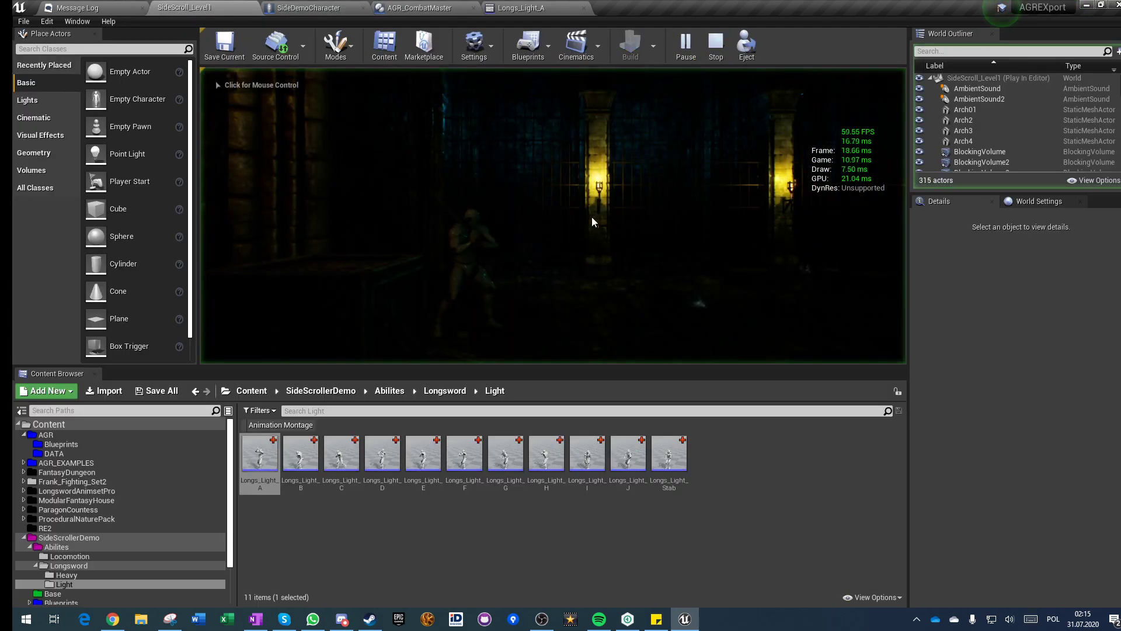
key("x")
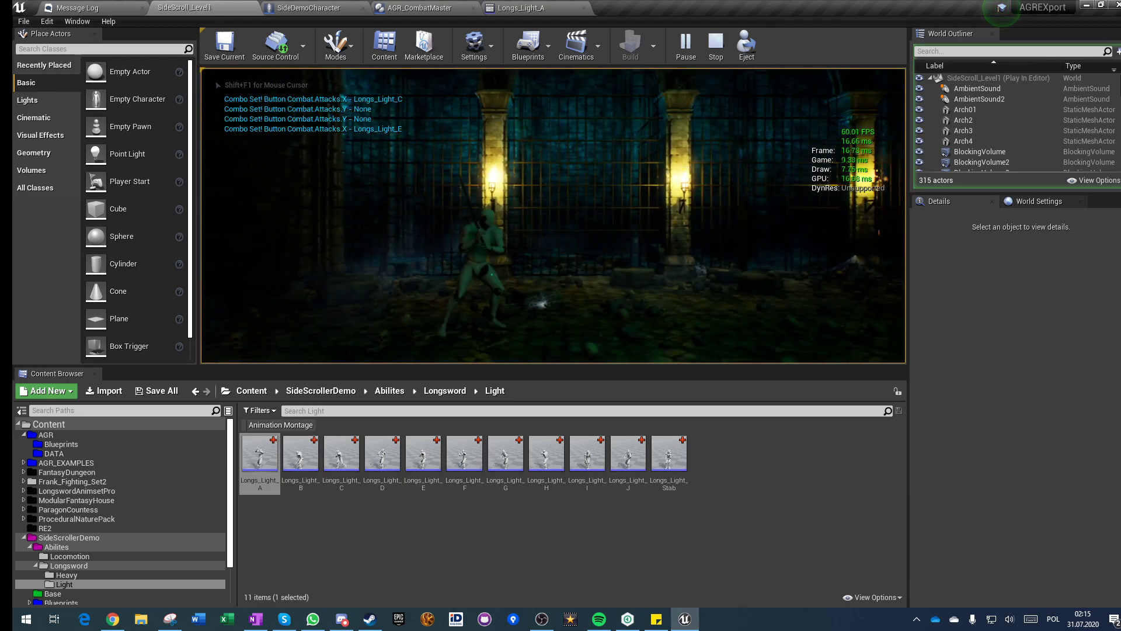
key("y")
key("x")
key("x")
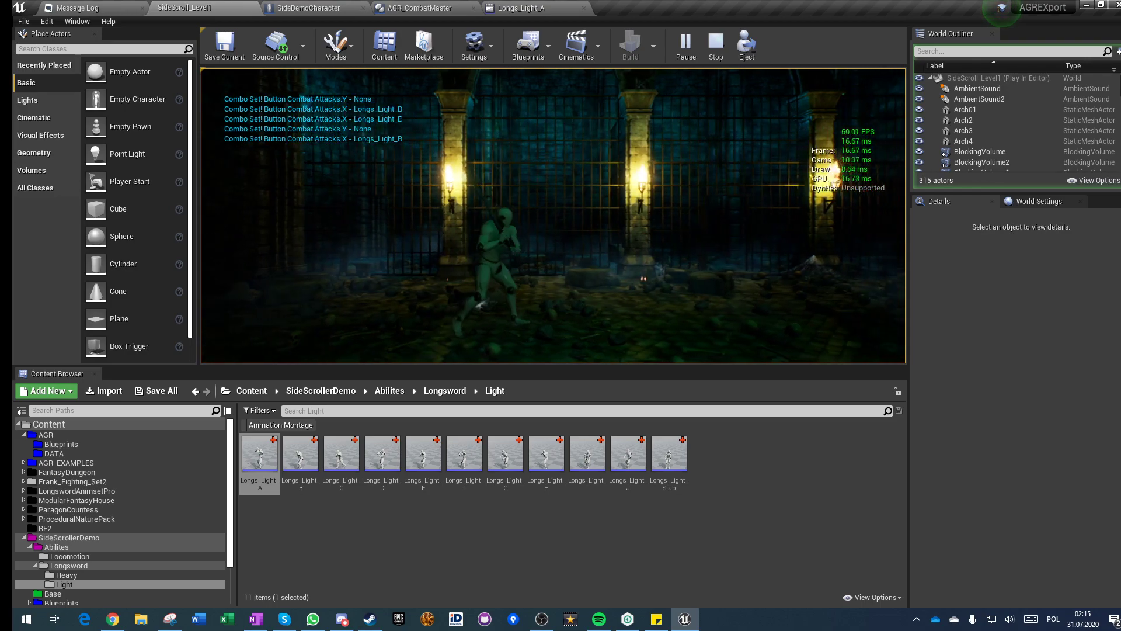
key("y")
key("x")
key("d")
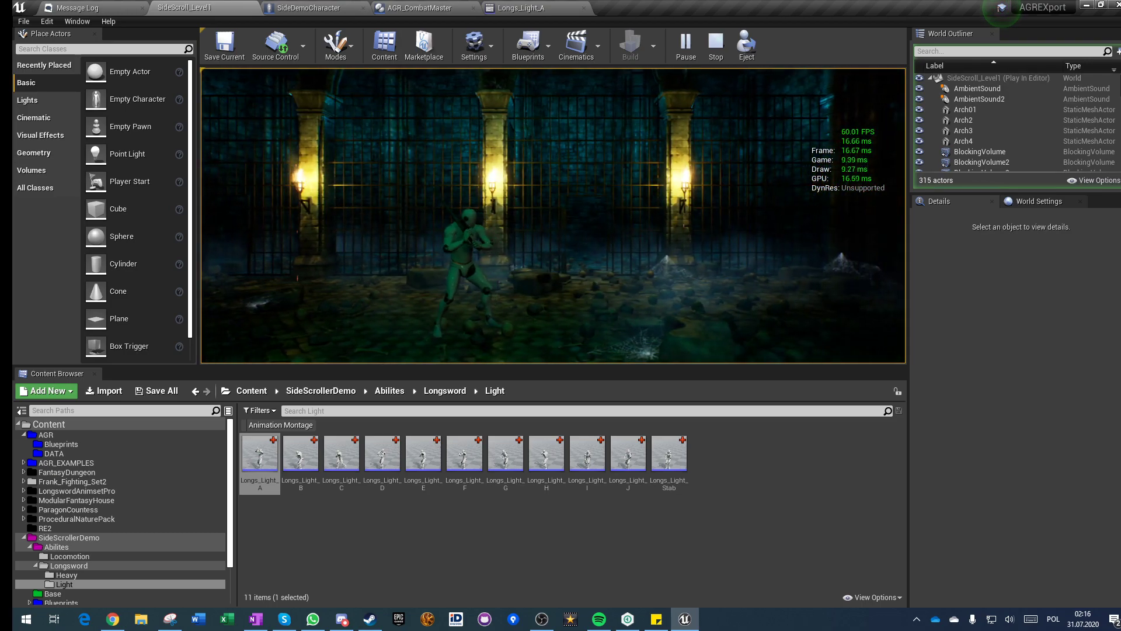
Chain light Longsword attacks in front of the torch pillar to check the denser hit traces
key("x")
key("y")
key("x")
key("x")
key("y")
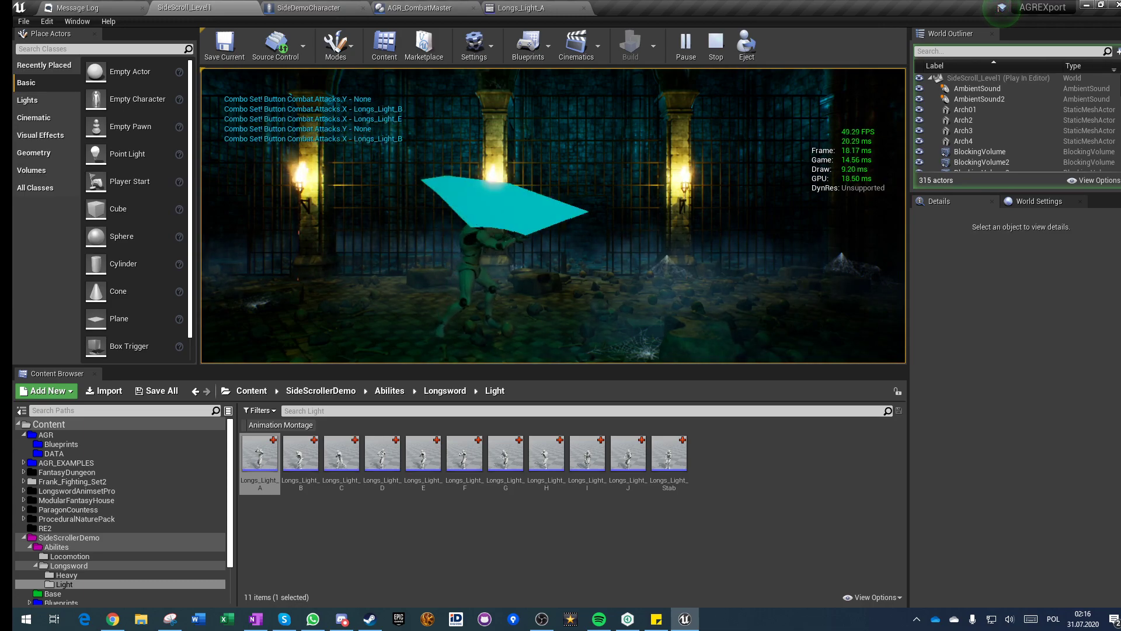
Stop play, disable Debug? on the Setup Debug node in SideDemoCharacter's Init Setup, and compile the blueprint
key("Escape")
left_click(309, 7)
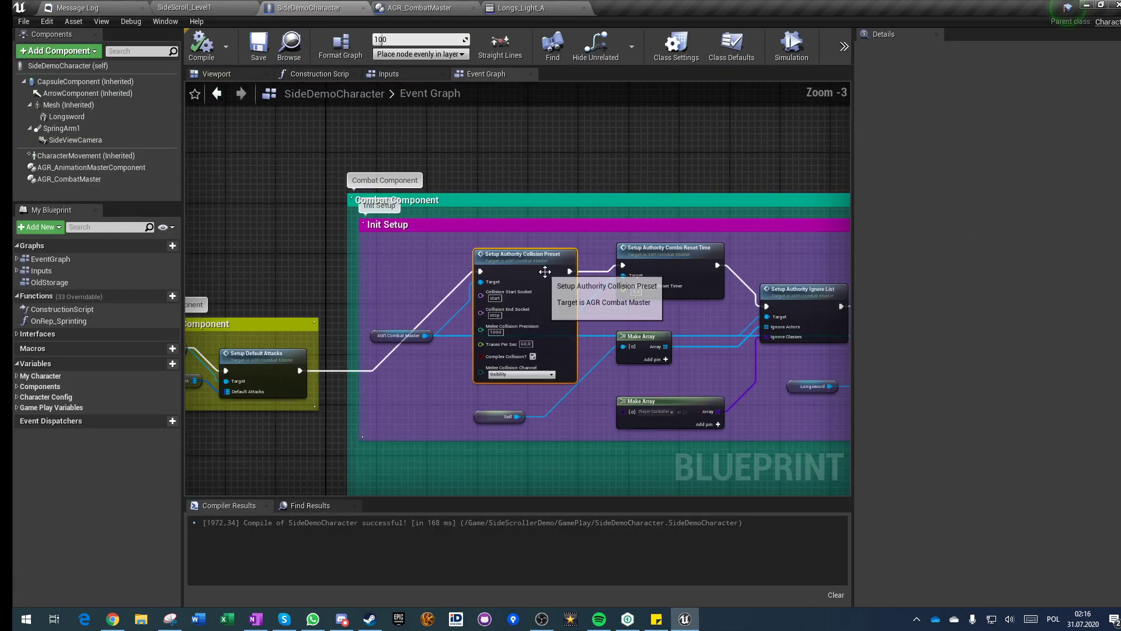
scroll(544, 272, "down", 5)
right_click_drag(608, 227, 439, 207)
scroll(515, 279, "up", 8)
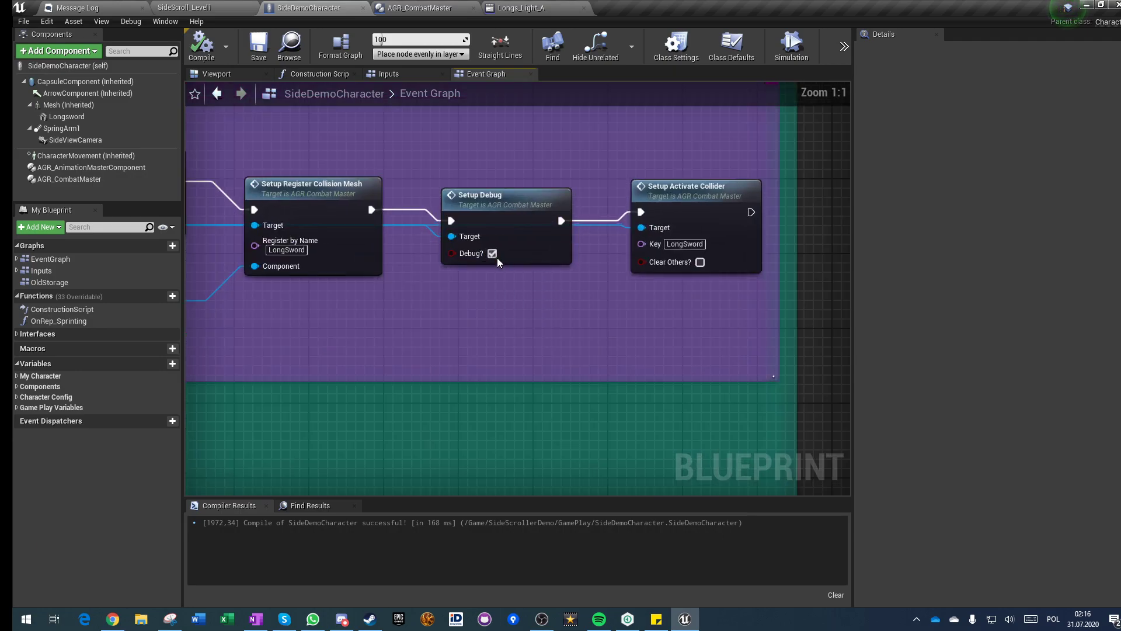
left_click(492, 253)
left_click(202, 43)
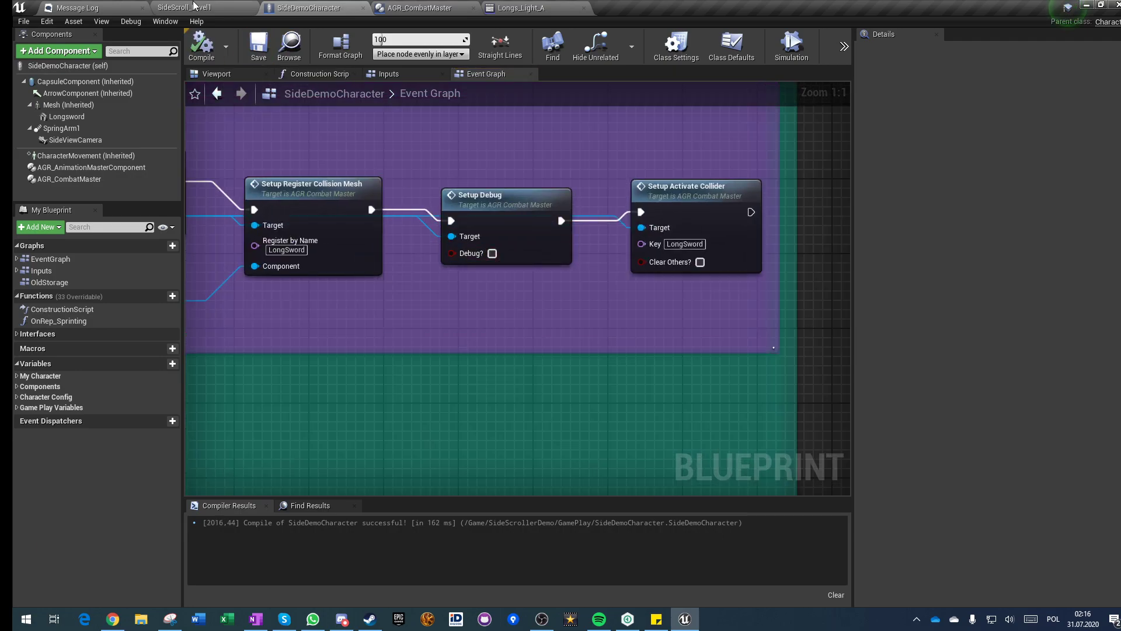
Play SideScroll_Level1 with trace debugging off and move the character past the crate to the torch pillars
left_click(221, 6)
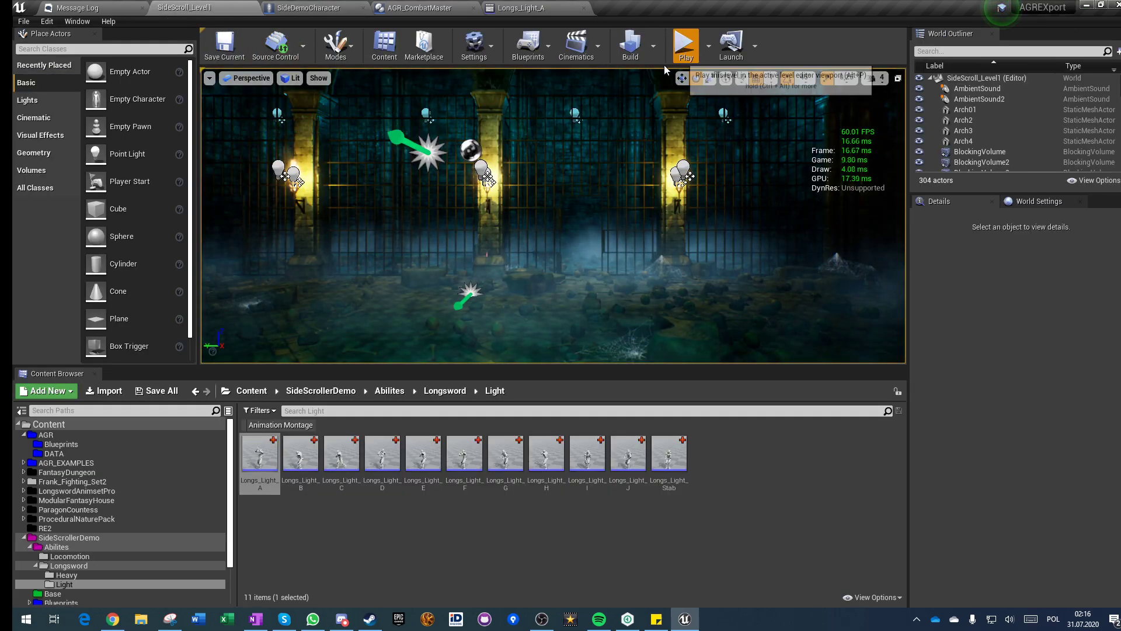
left_click(684, 44)
left_click(592, 265)
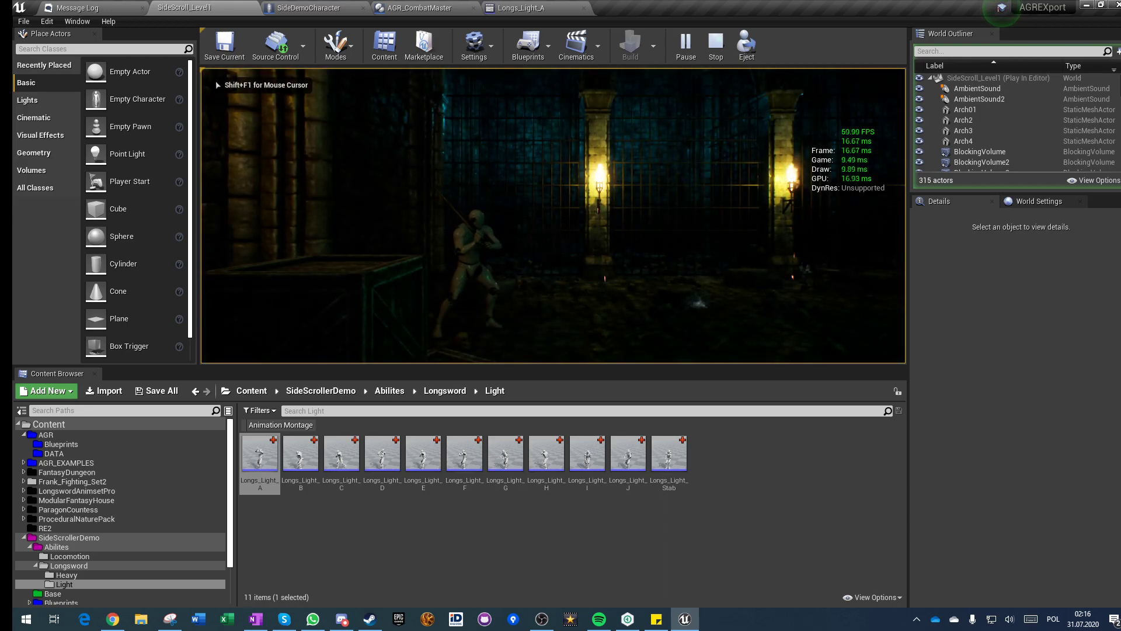
key("d")
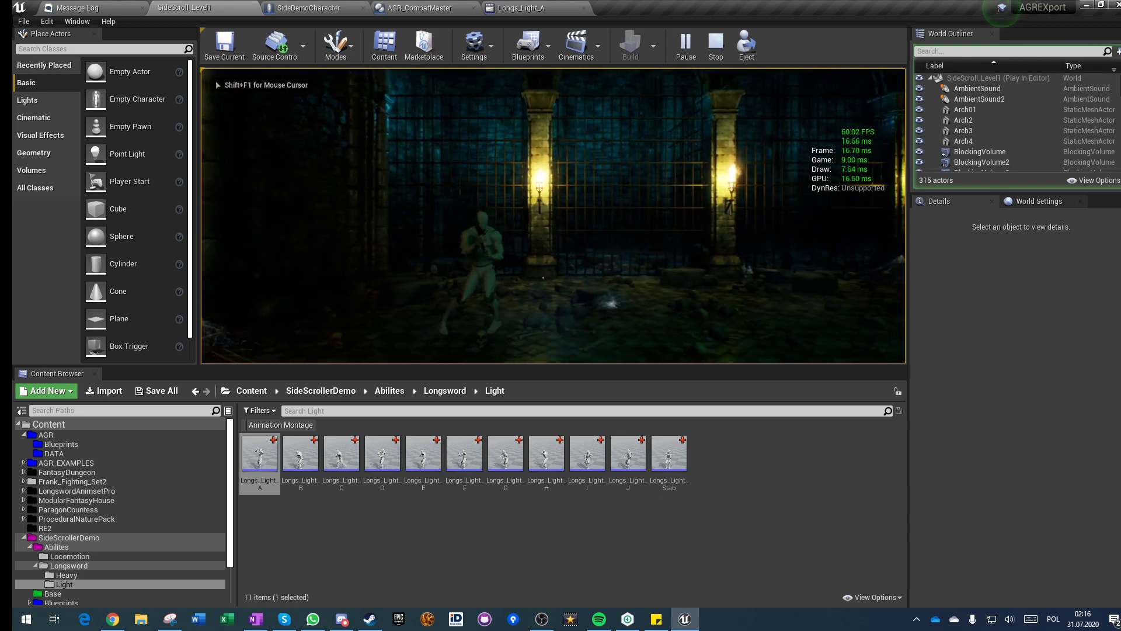
key("d")
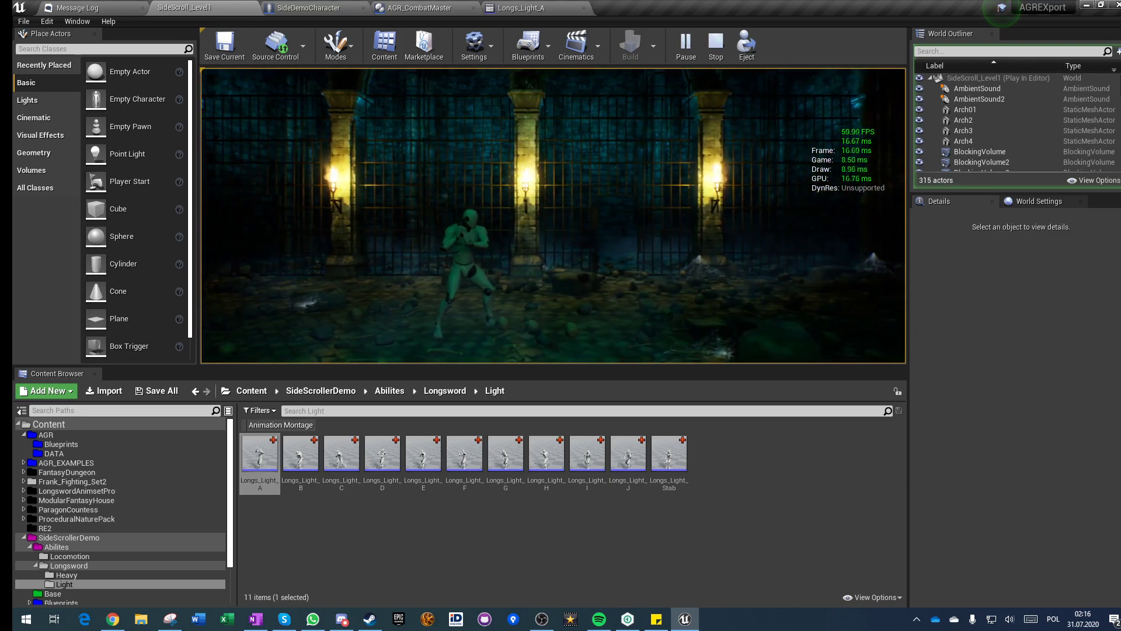
key("d")
key("d")
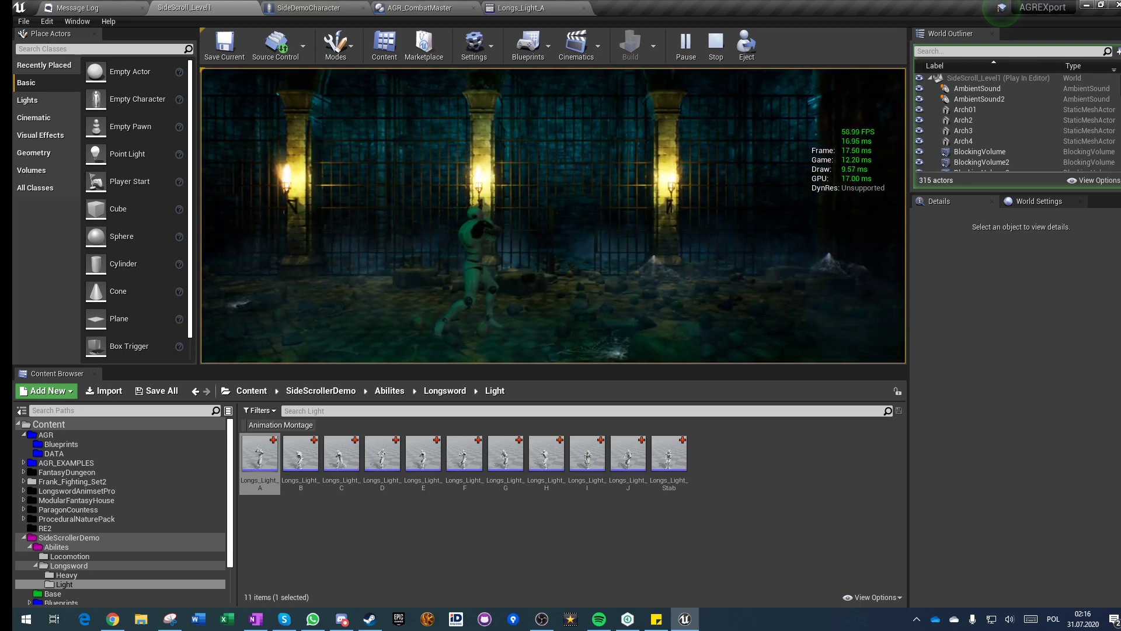
Stop play and re-enable Debug? on the Setup Debug node in SideDemoCharacter
key("Escape")
left_click(400, 7)
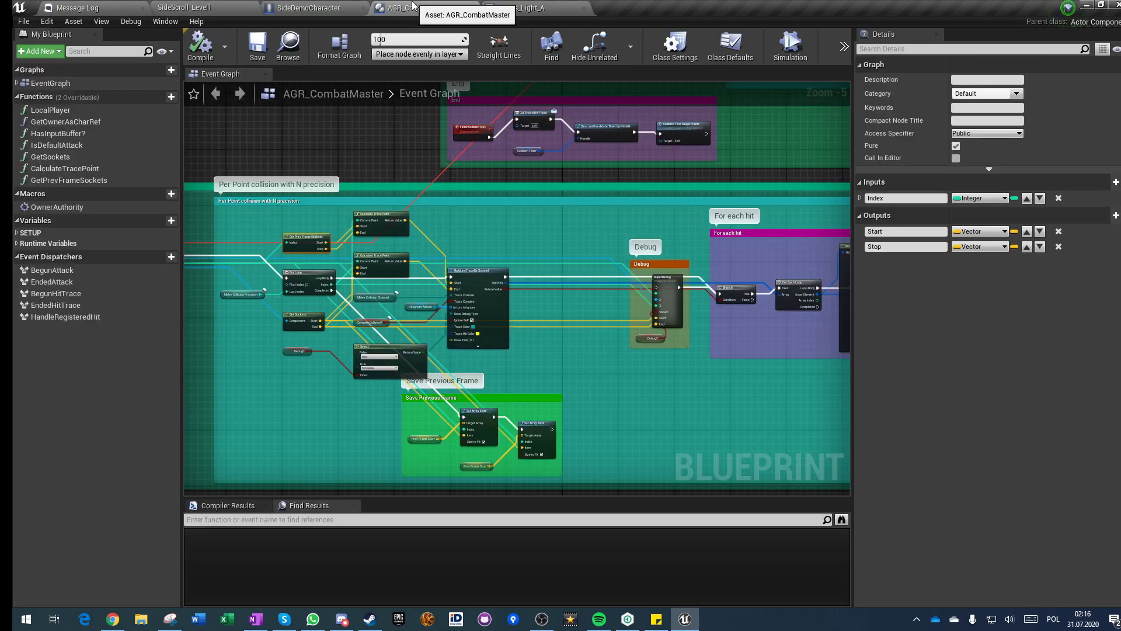
left_click(336, 6)
right_click_drag(270, 324, 473, 342)
left_click(696, 272)
Set Melee Collision Precision on Setup Authority Collision Preset to 100, compile, and lower it to 30 with another compile
right_click_drag(696, 272, 1101, 323)
right_click_drag(406, 345, 640, 350)
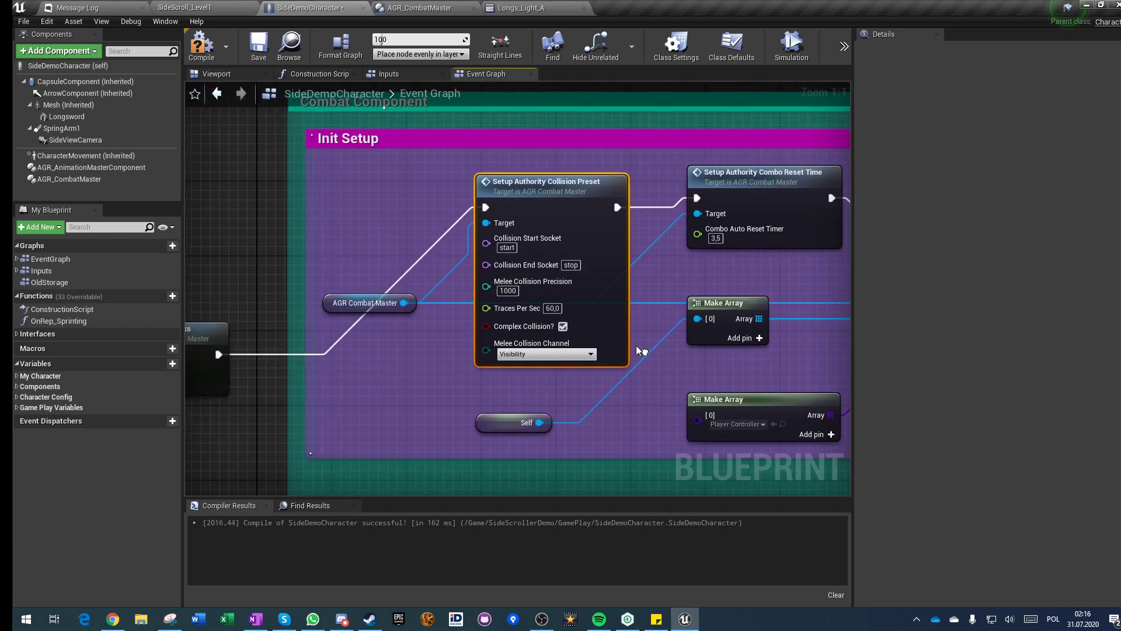
key("BackSpace")
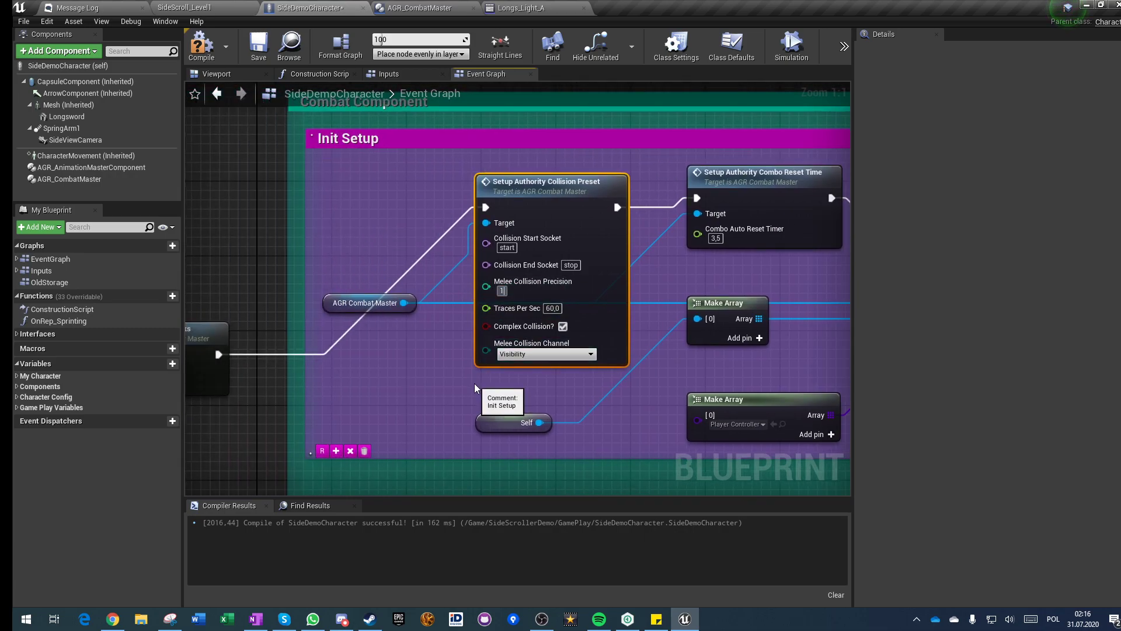
key("Return")
left_click(393, 373)
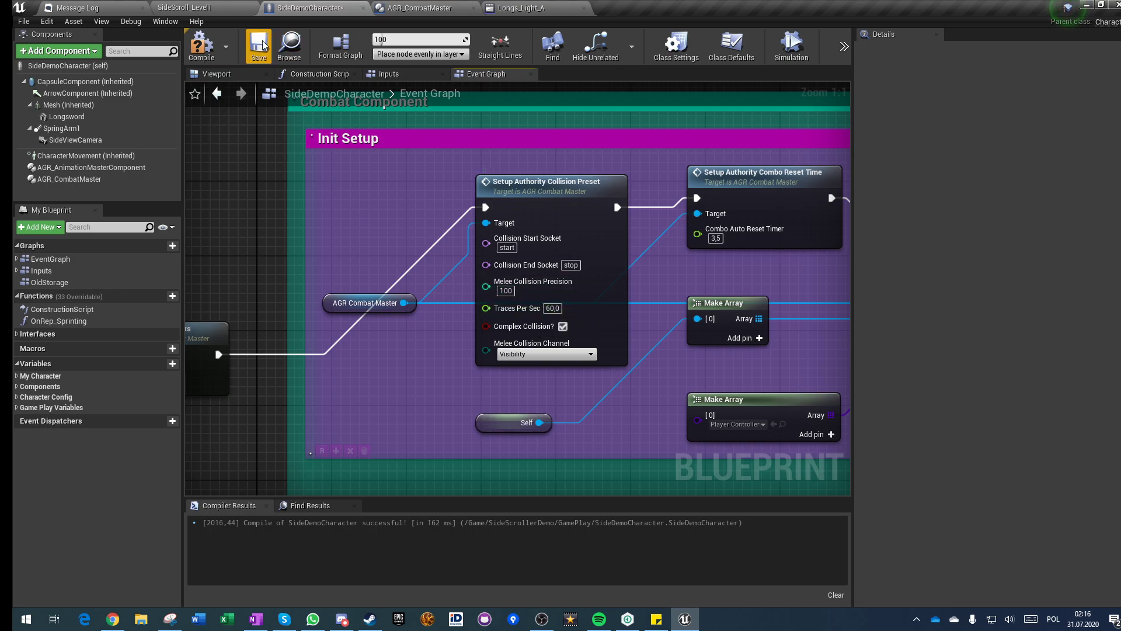
left_click(204, 47)
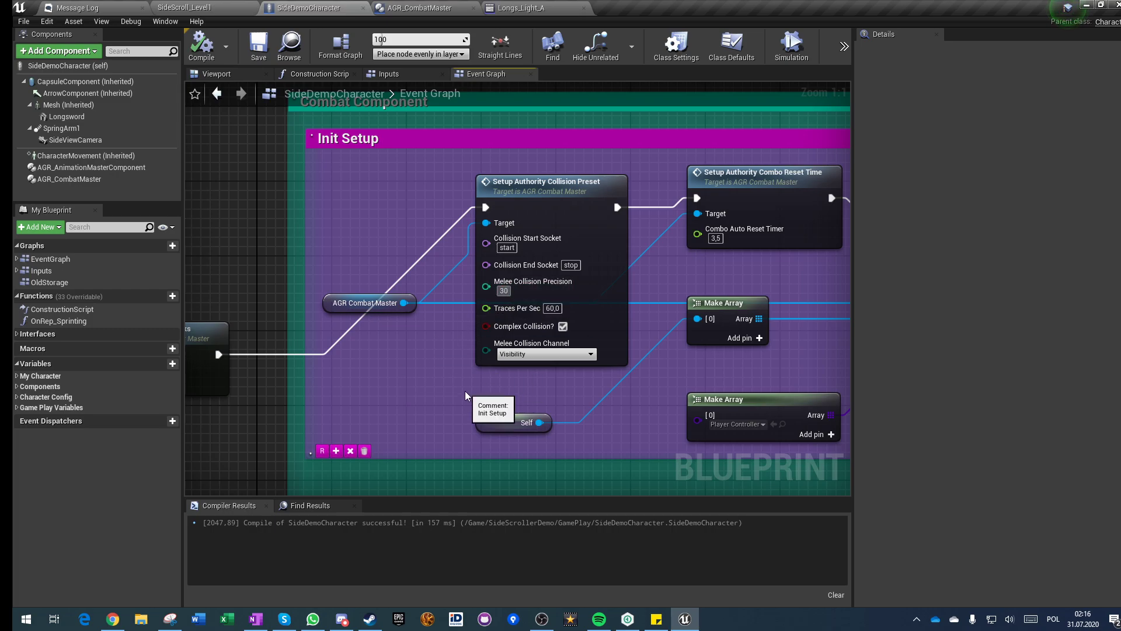
left_click(201, 44)
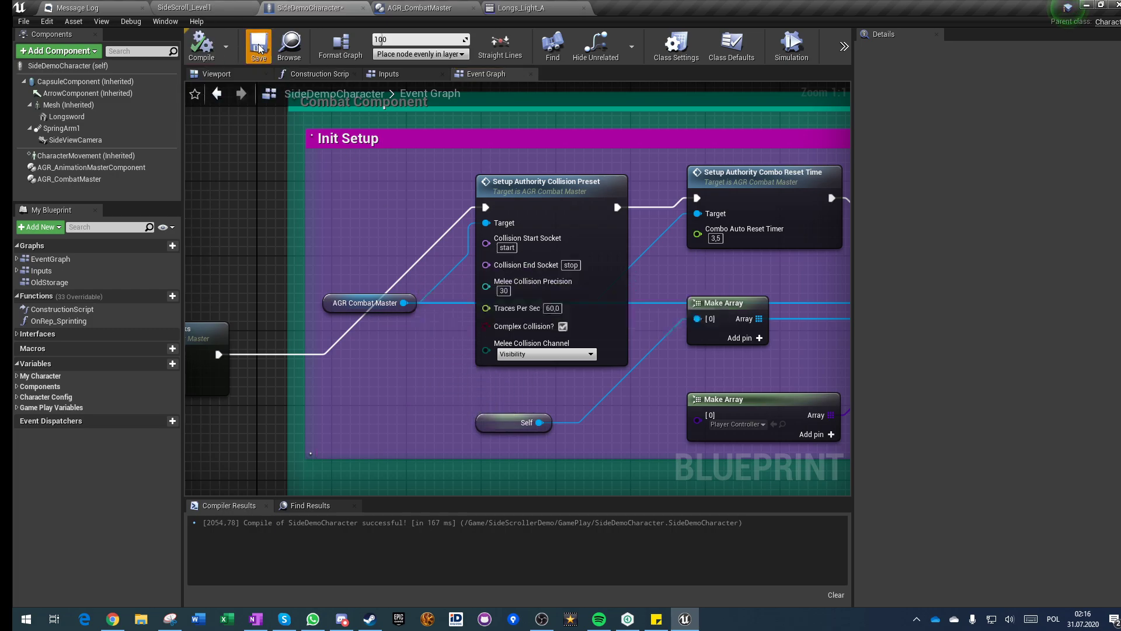
Play SideScroll_Level1 and chain light Longsword attacks from the crate toward the torch pillars to check the traces
left_click(219, 7)
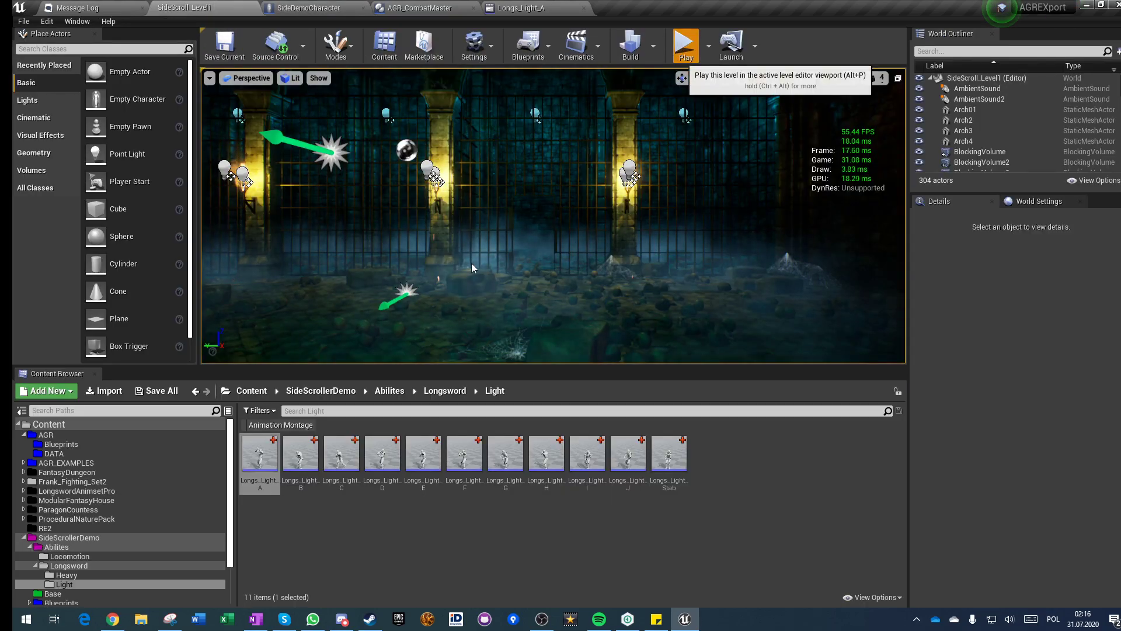
left_click(511, 254)
left_click(511, 255)
left_click(511, 255)
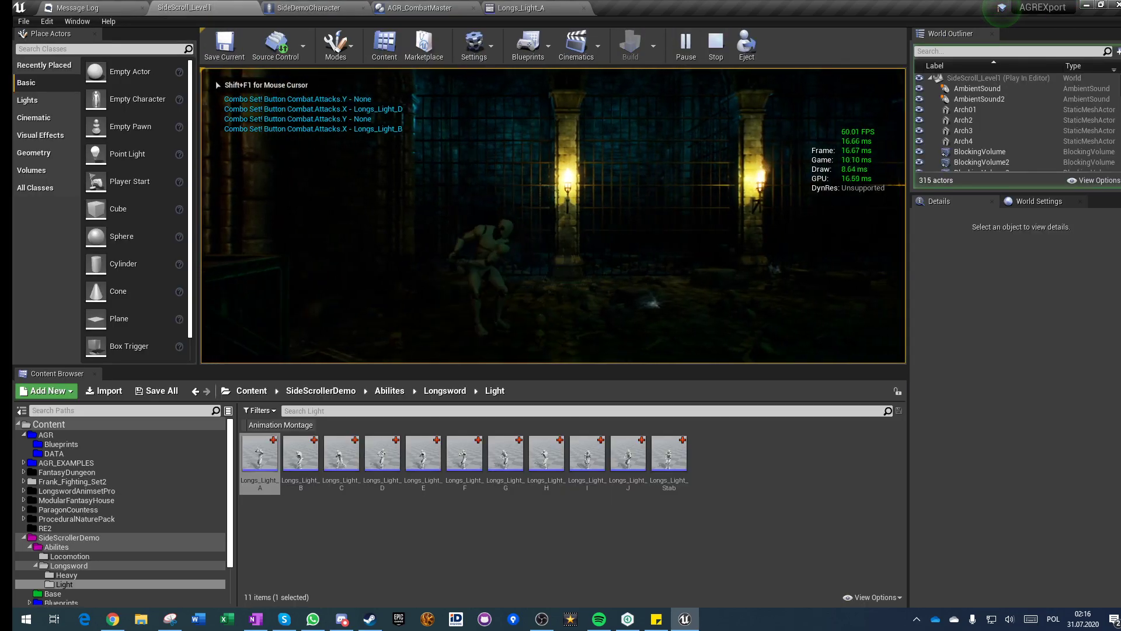
left_click(510, 249)
left_click(510, 248)
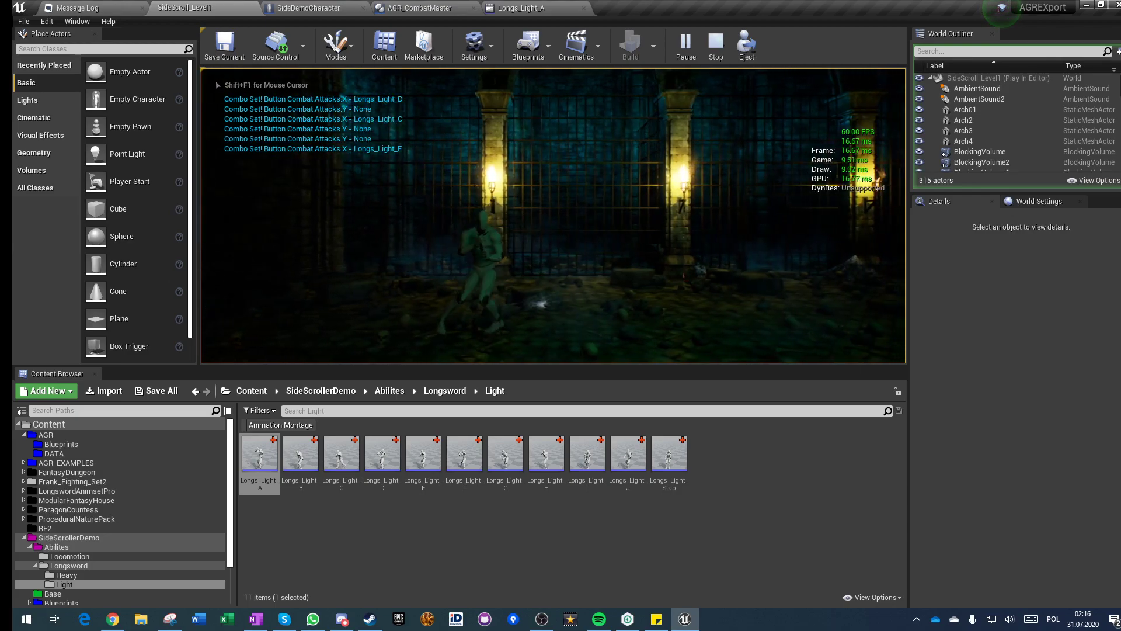
left_click(510, 248)
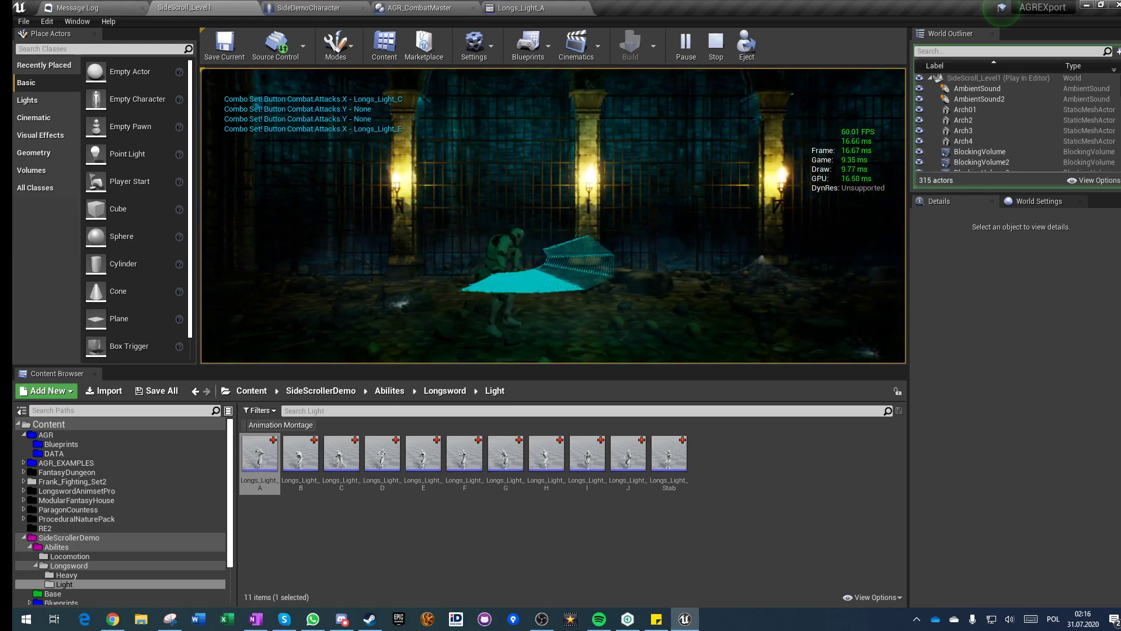
Move the character back and forth along the barred wall and perform another Longsword combo near the last torch pillar
key("d")
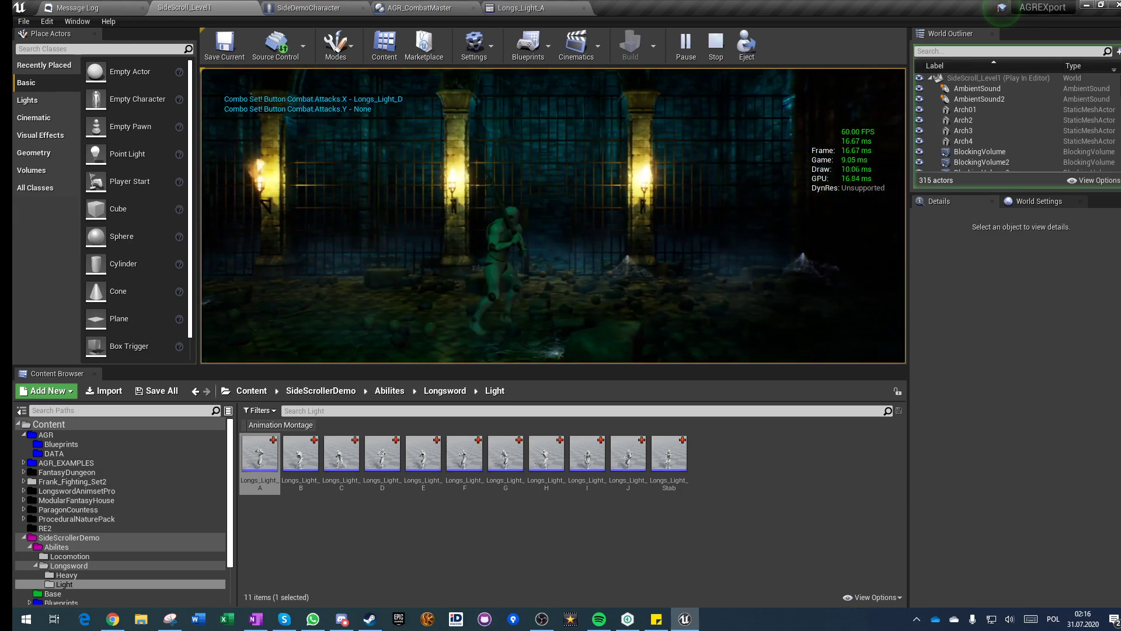
key("a")
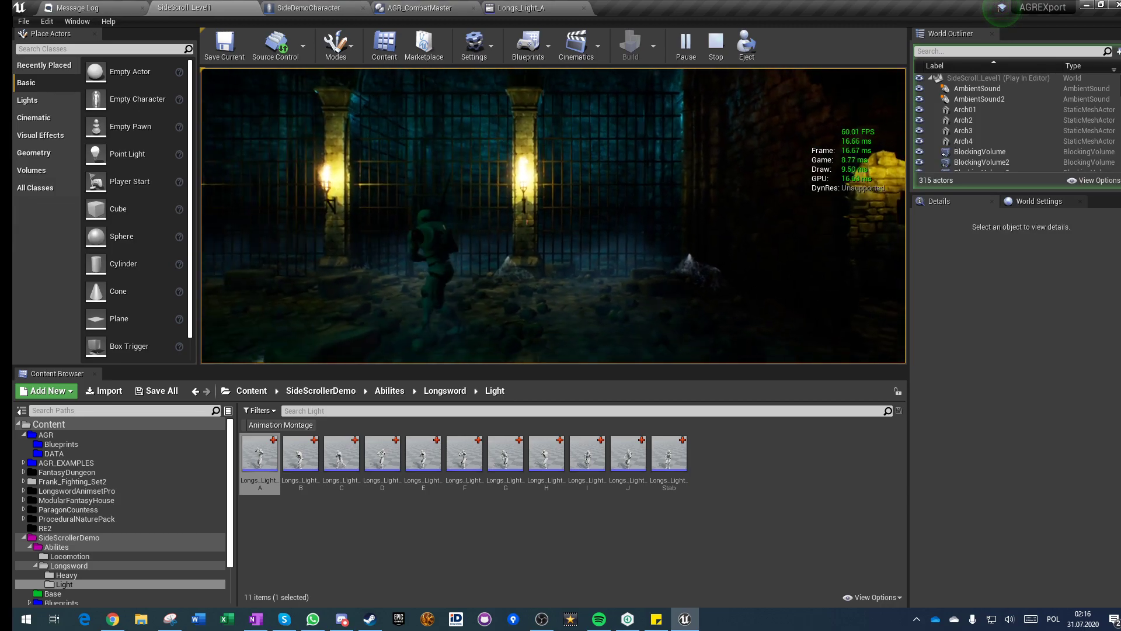
key("d")
left_click(510, 249)
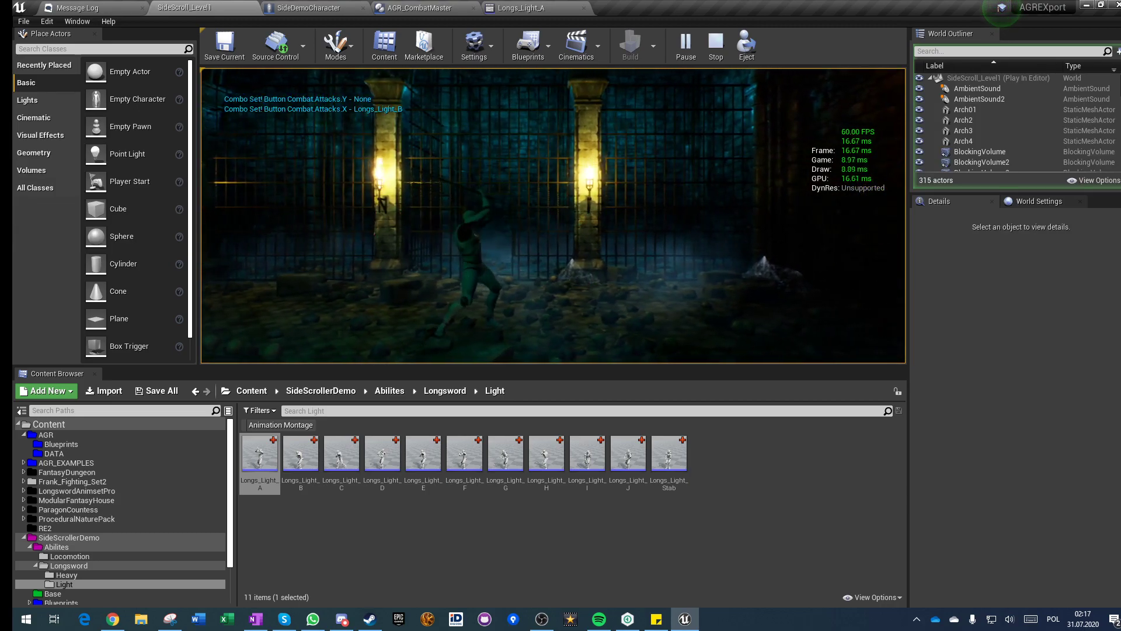
left_click(510, 248)
left_click(552, 215)
left_click(553, 215)
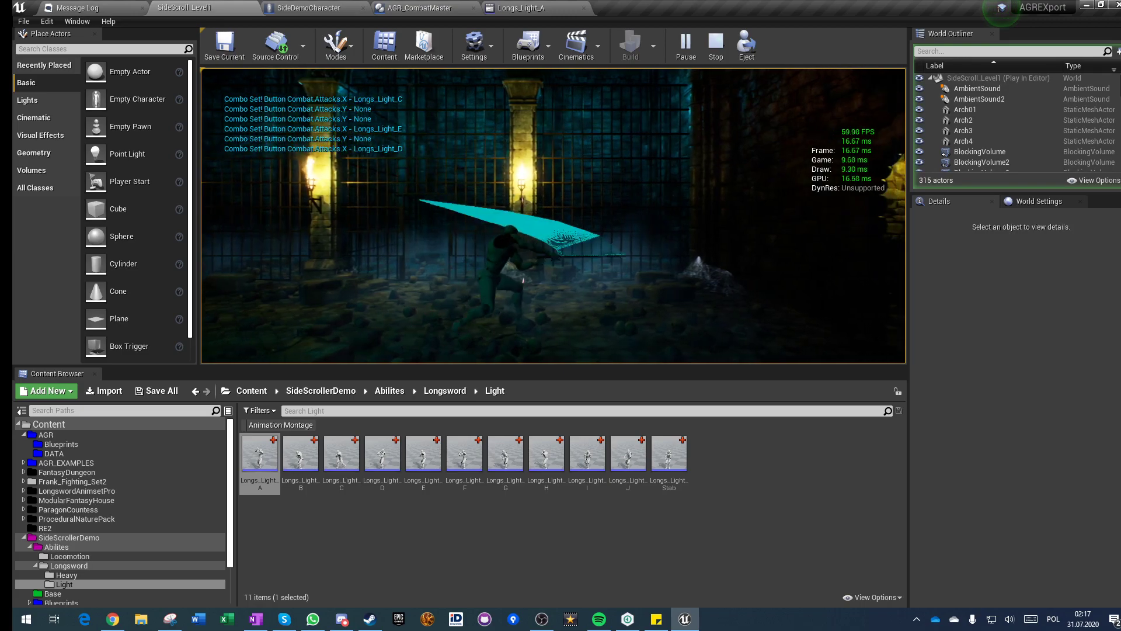
right_click(511, 249)
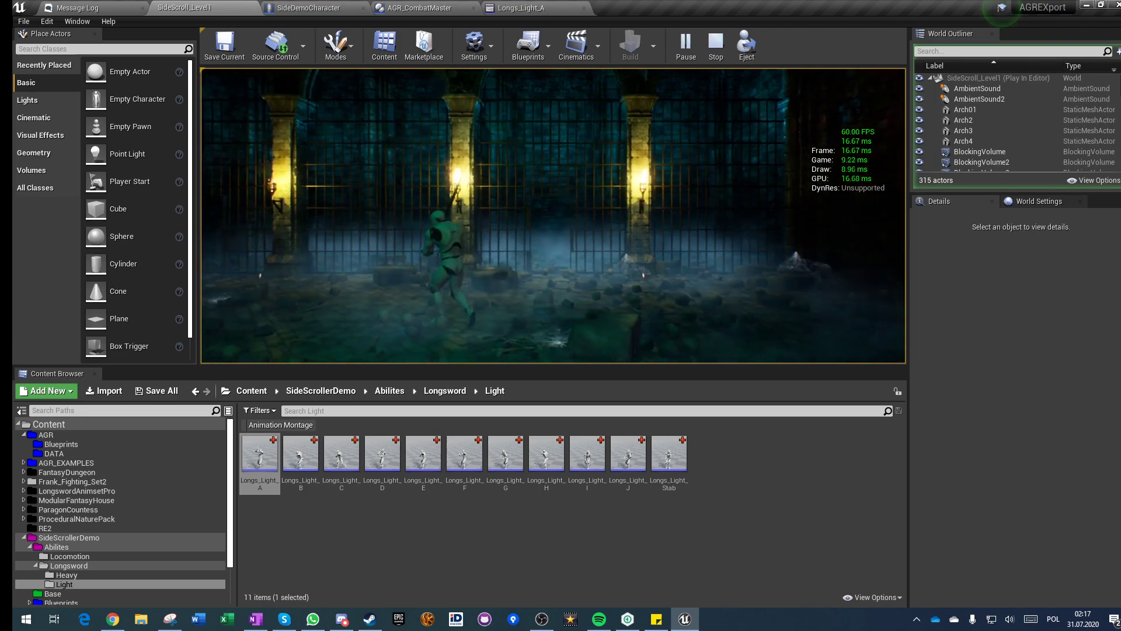
Walk the character on to the fireplace room, view it in full screen, and stop play back in the normal editor layout
key("d")
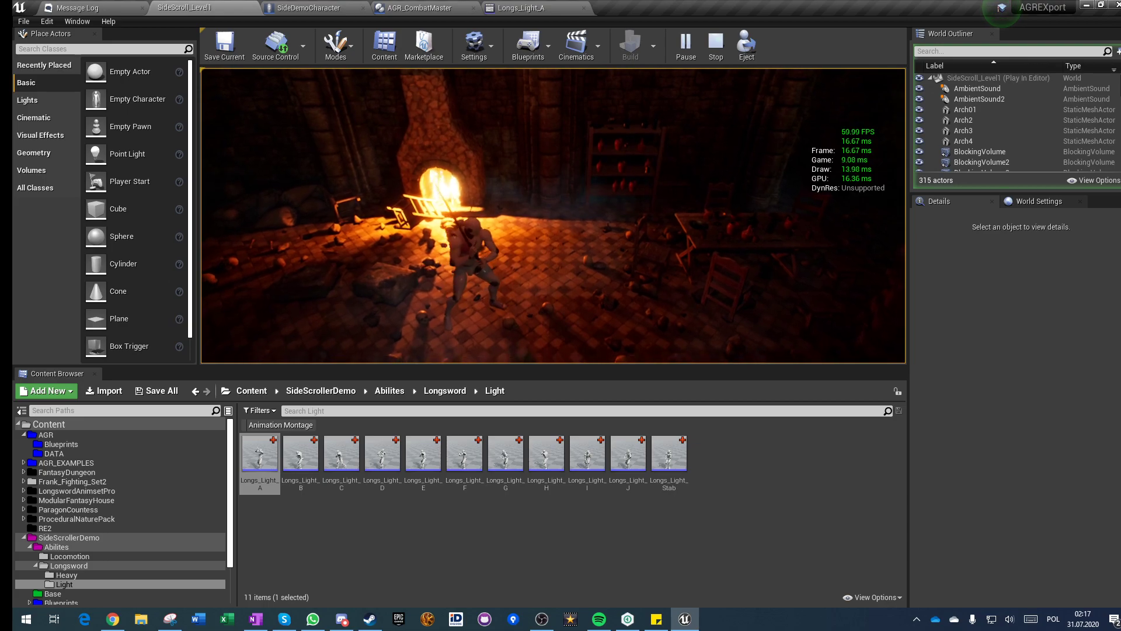
key("F11")
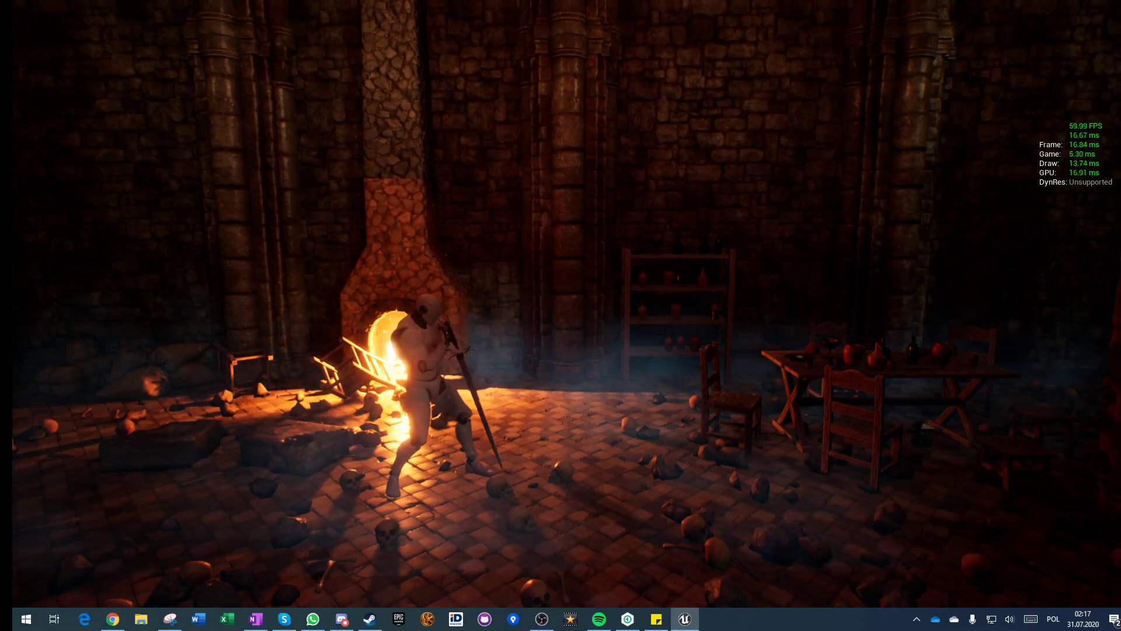
key("Escape")
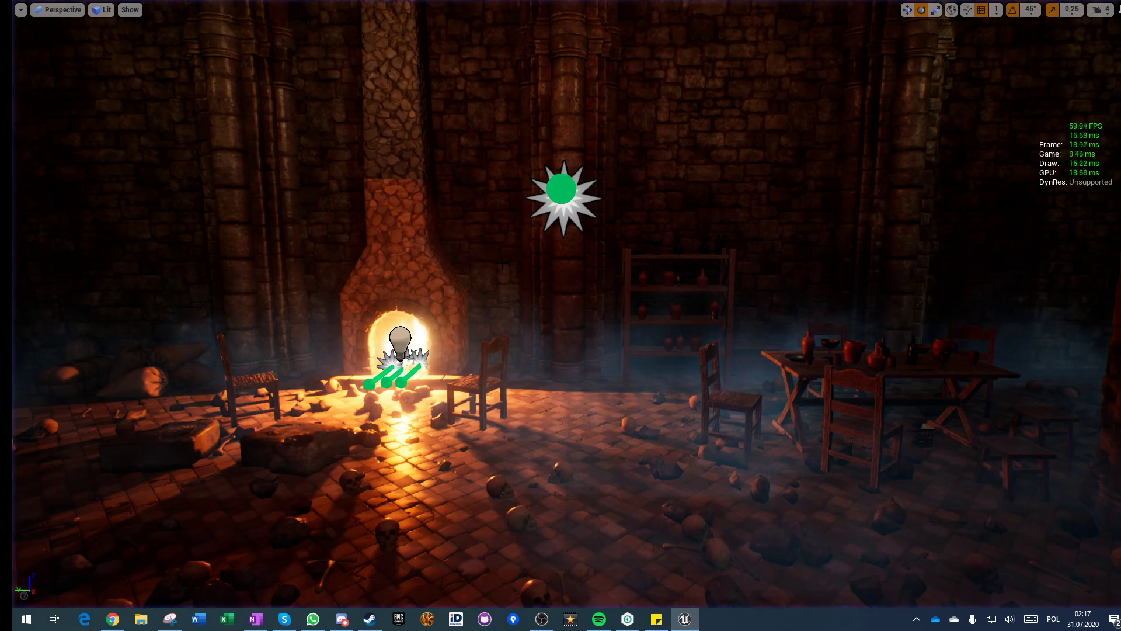
key("F11")
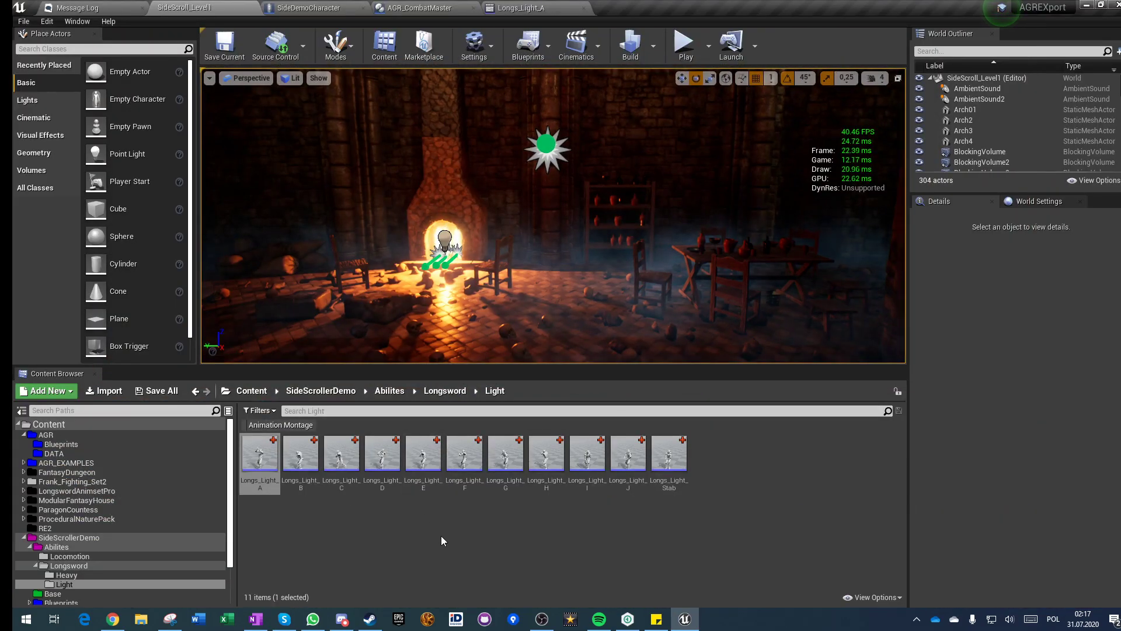
Open the AGR Blueprints folder from the Content root and show the details of AGR_ProceduralAimOffset_AnimBP
left_click(250, 393)
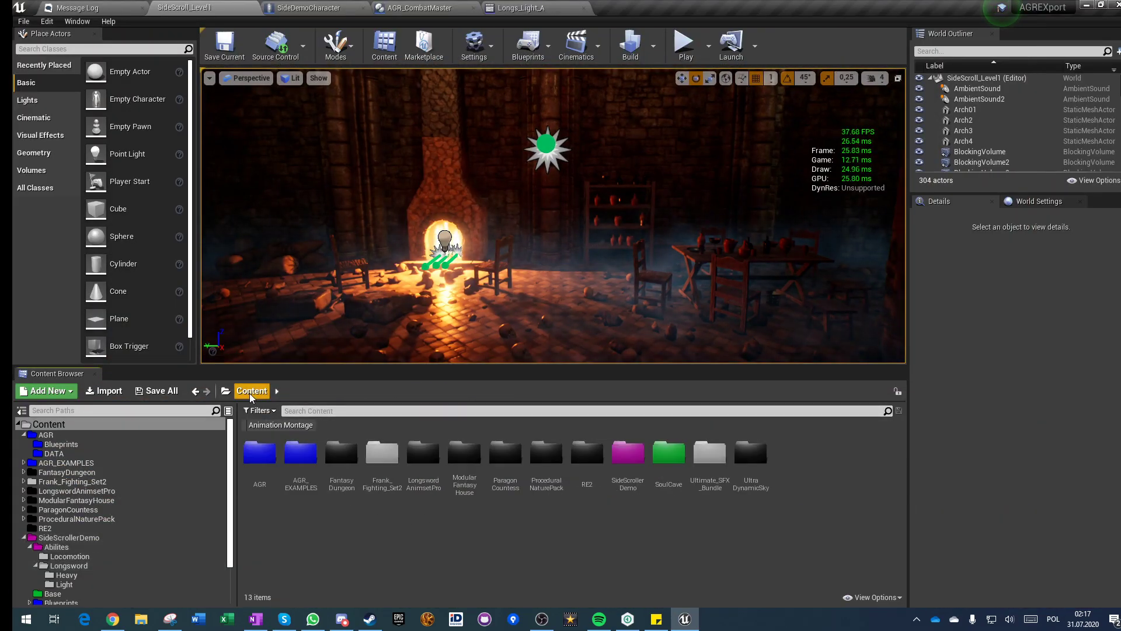
double_click(261, 476)
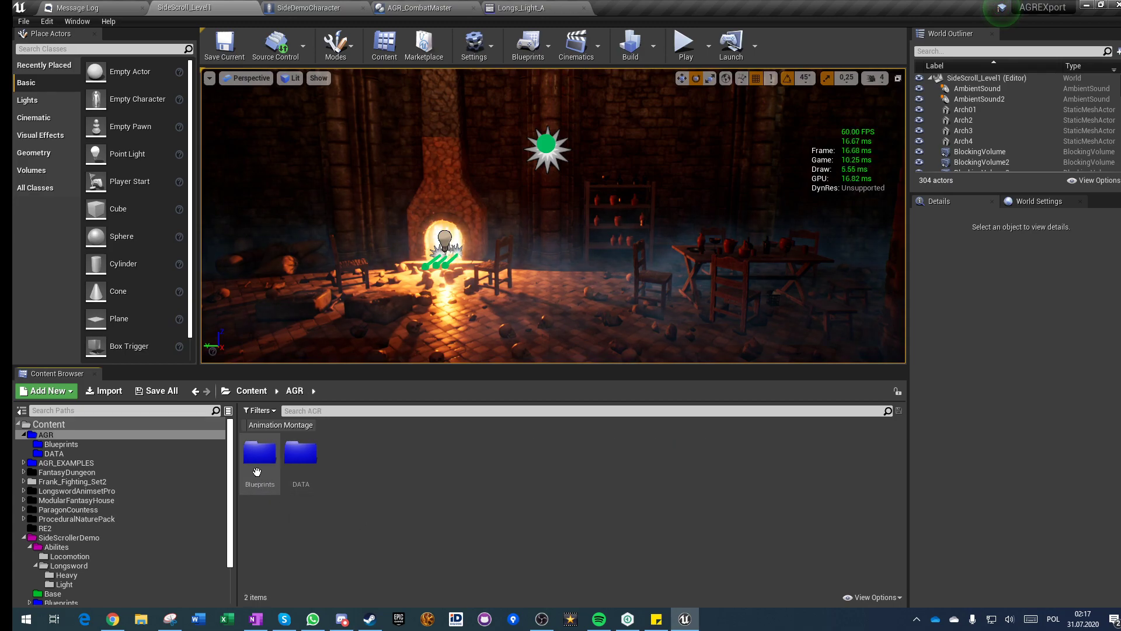
double_click(255, 471)
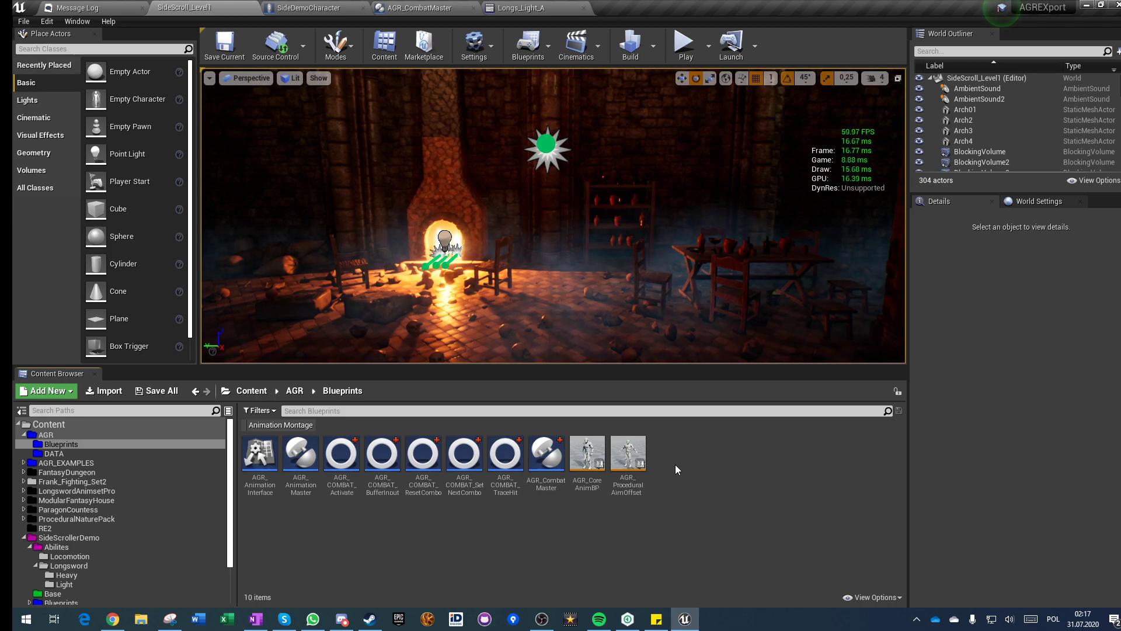
mouse_move(635, 466)
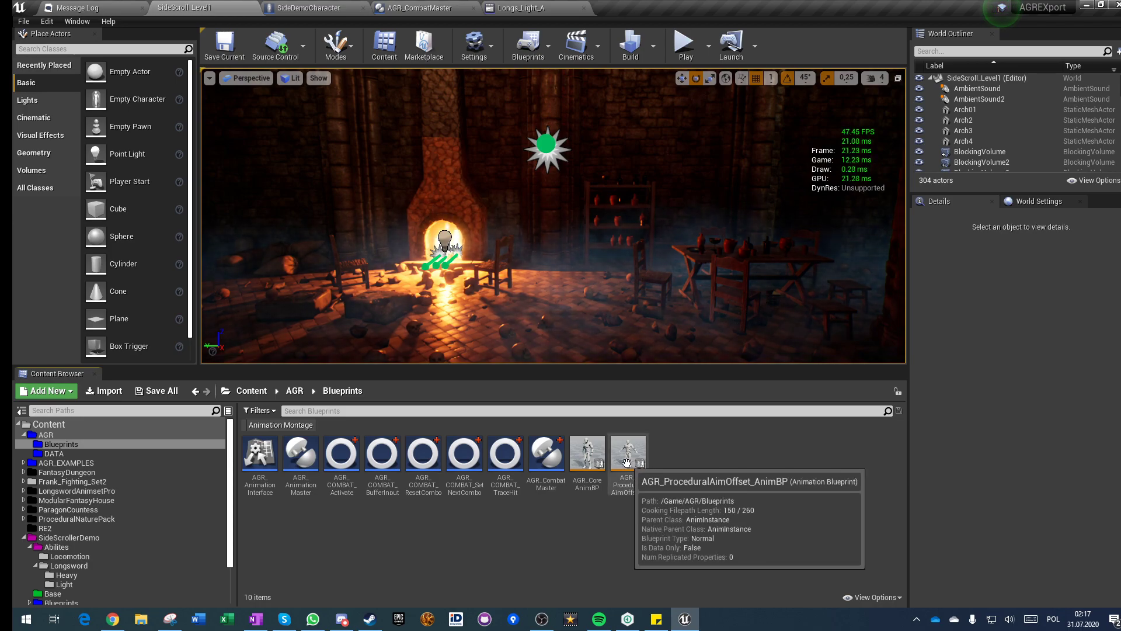